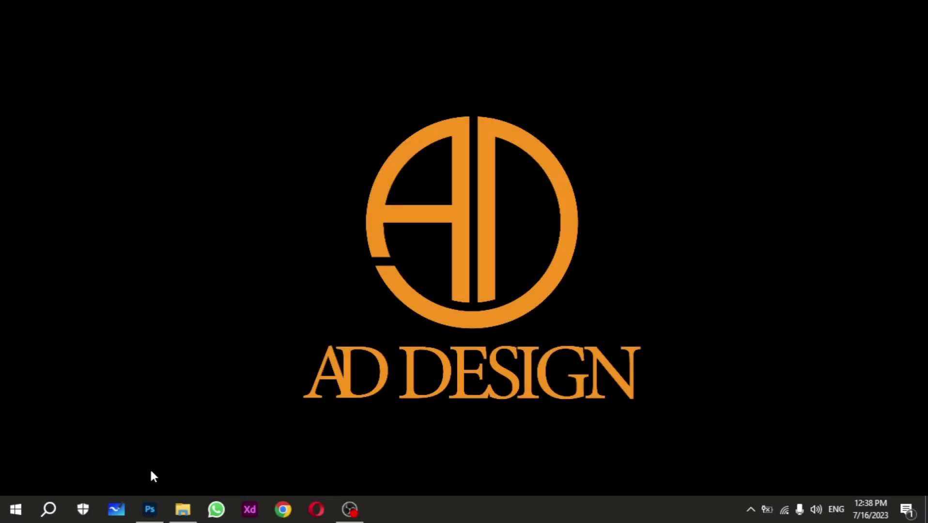
Create a new 711×400 document named 'Website Banner Design' and close Untitled-2
left_click(150, 509)
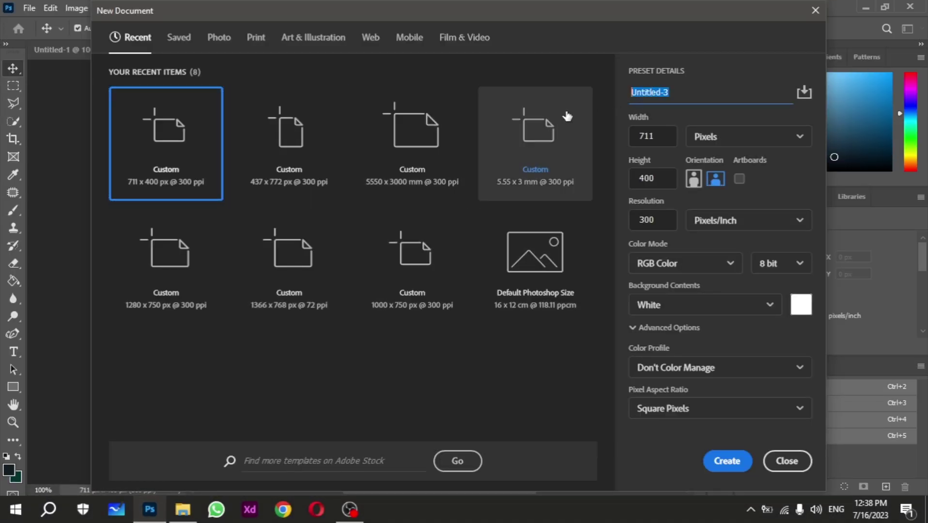
type("Website Ba")
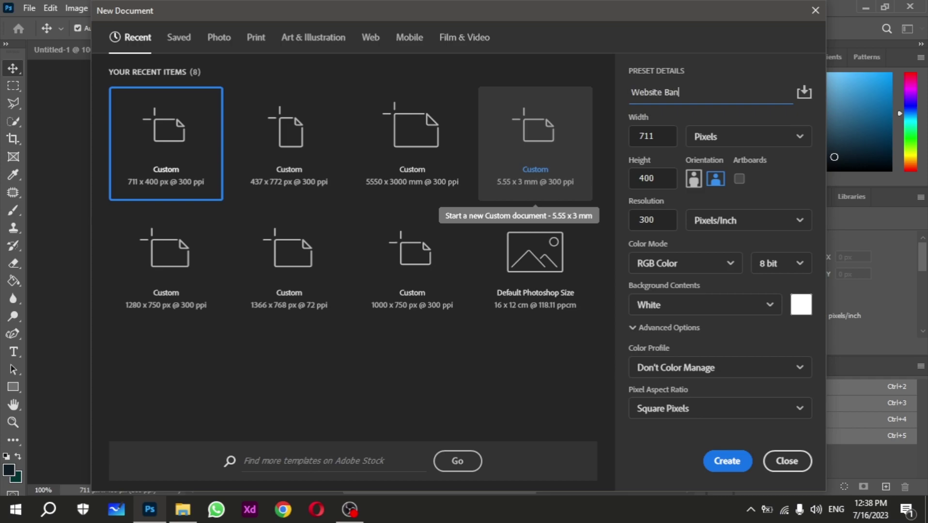
type("ner Design")
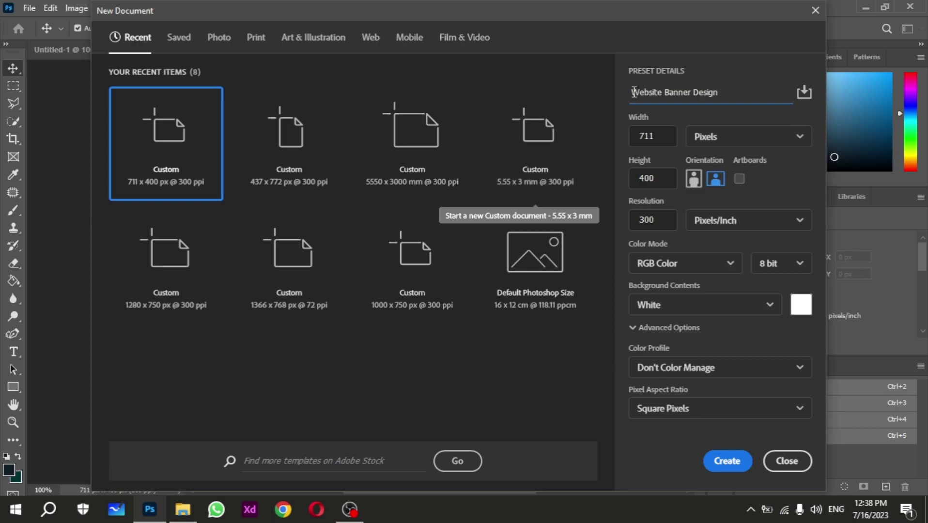
left_click(732, 467)
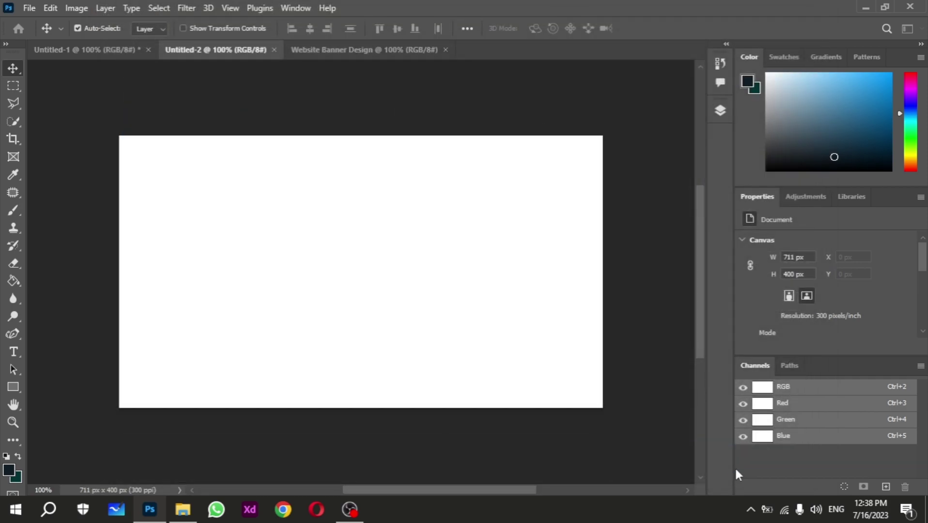
left_click(273, 49)
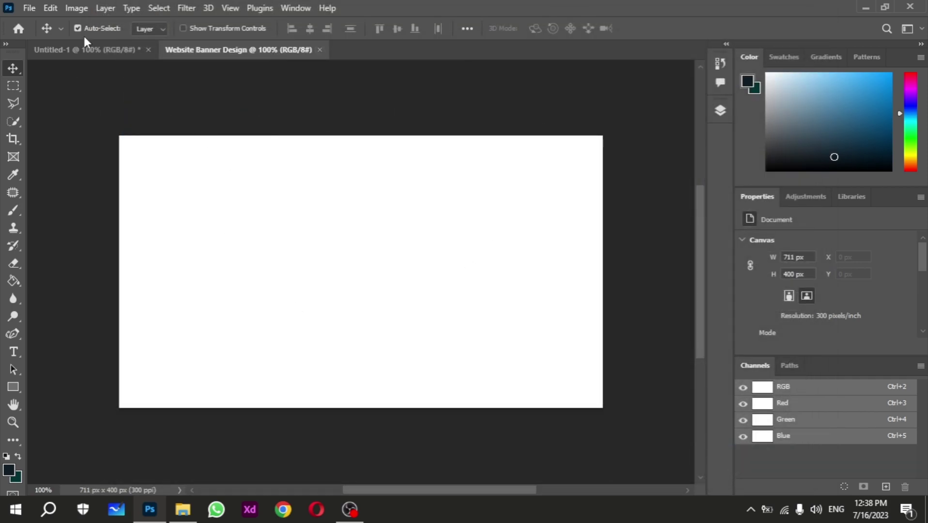
Resize the image to 3000 px wide, giving a 3000 × 1688 px canvas
key("ctrl+0")
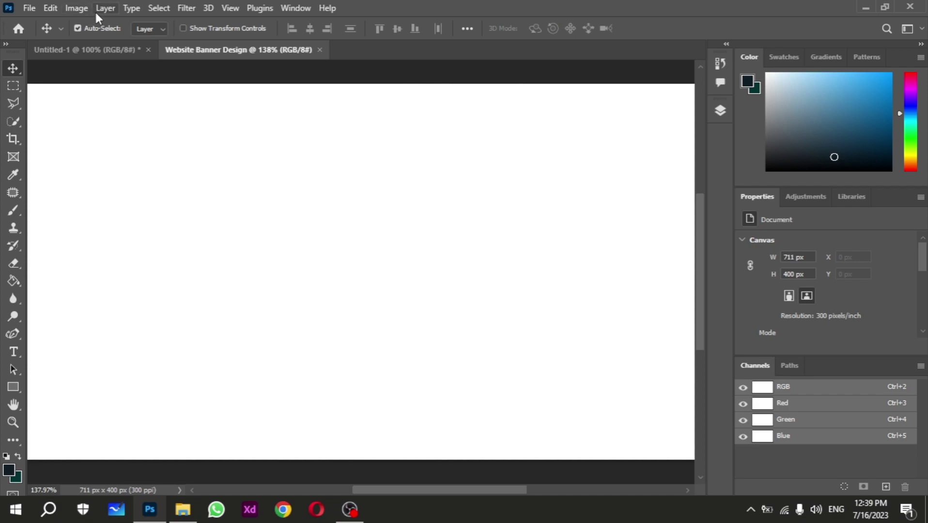
left_click(77, 8)
left_click(137, 110)
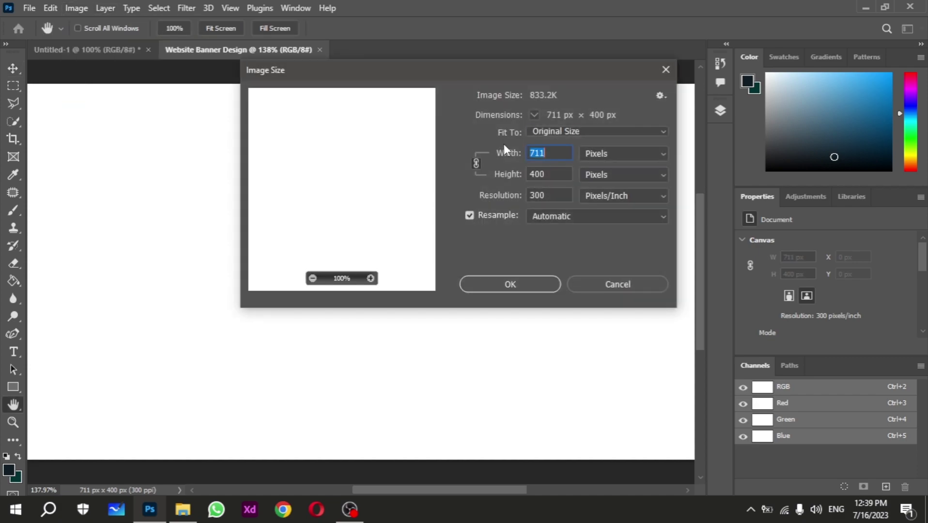
type("3000")
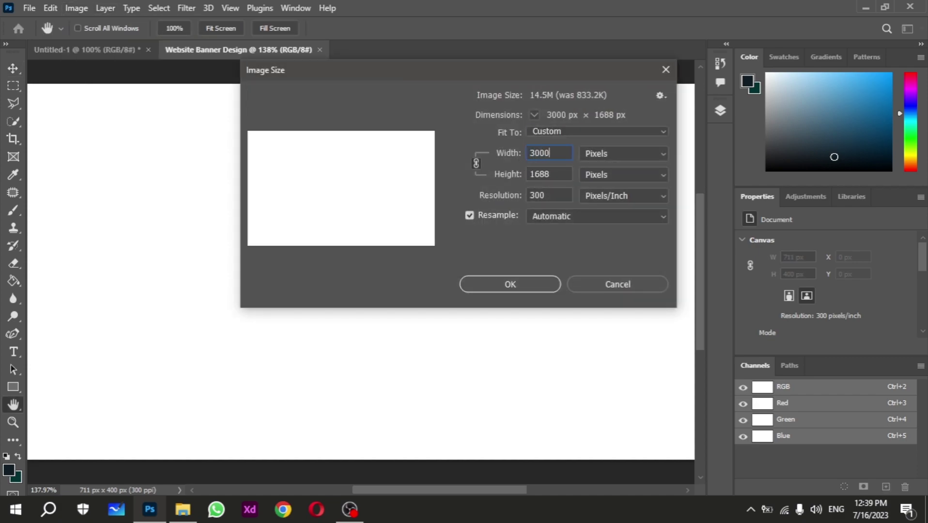
left_click(526, 286)
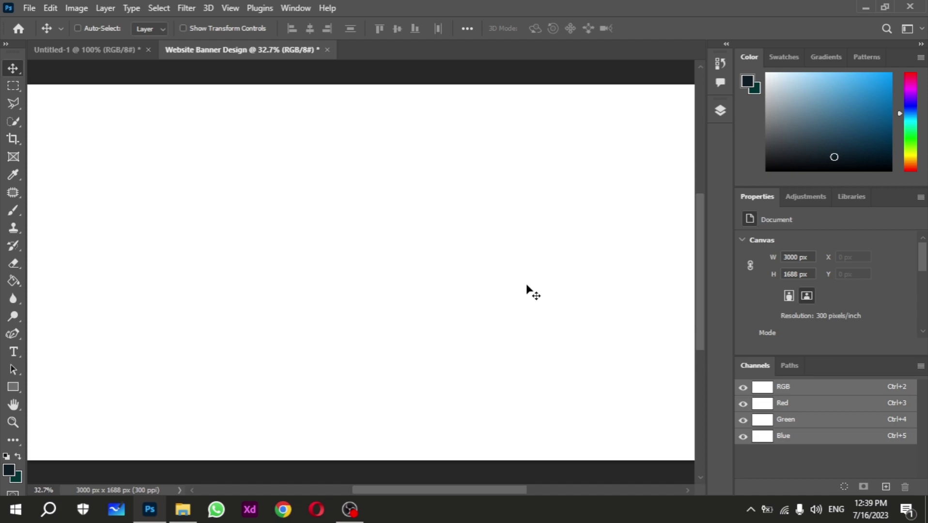
Add a new vertical guide at position 1500 px
key("ctrl+0")
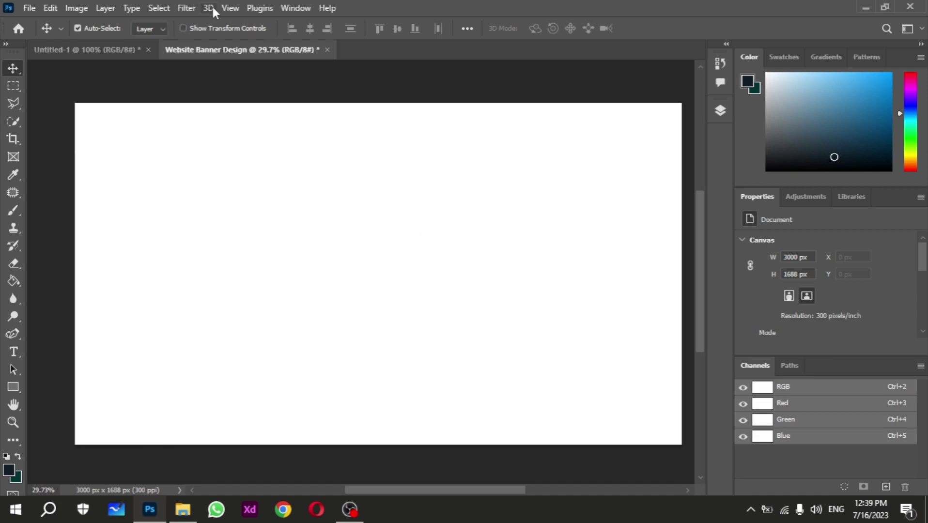
left_click(230, 8)
left_click(405, 442)
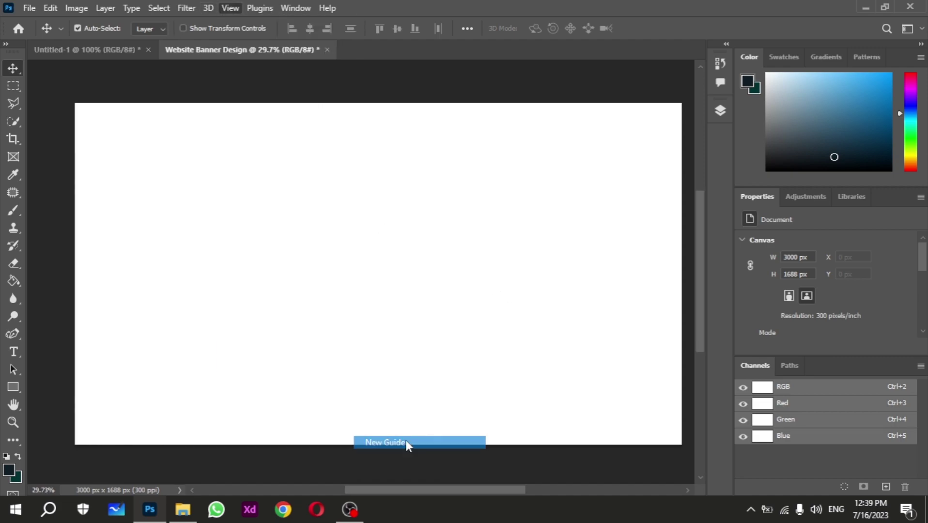
type("1500")
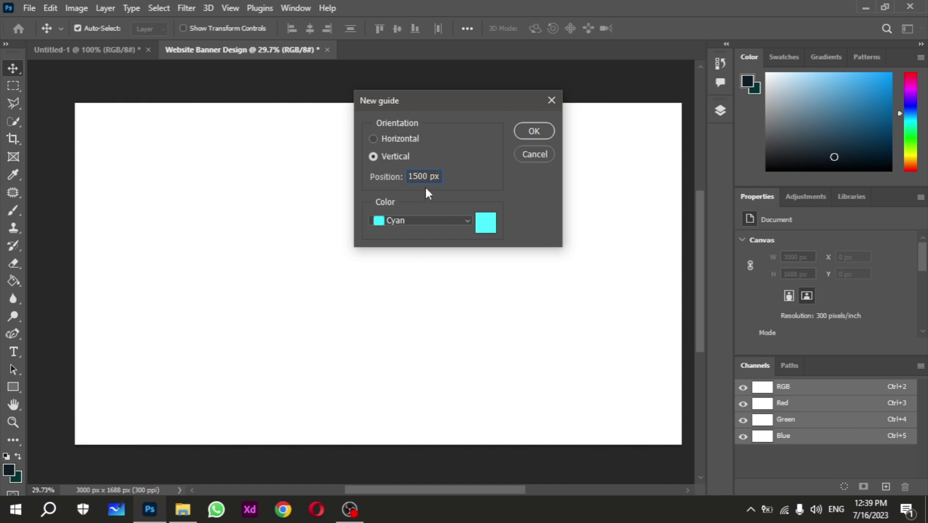
left_click(534, 131)
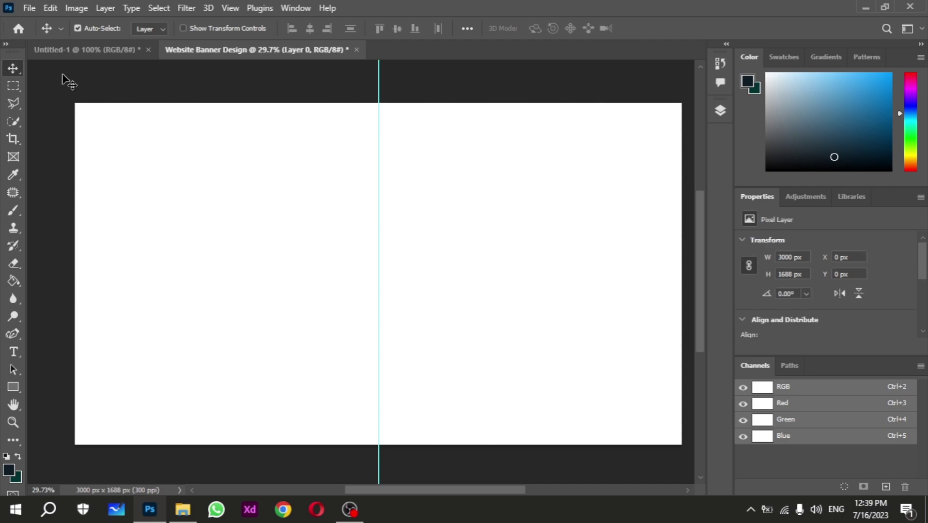
Drag background-images.png from File Explorer onto the canvas and commit the placement
left_click(183, 510)
mouse_move(173, 167)
left_mouse_down()
mouse_move(178, 250)
mouse_move(273, 256)
left_mouse_up()
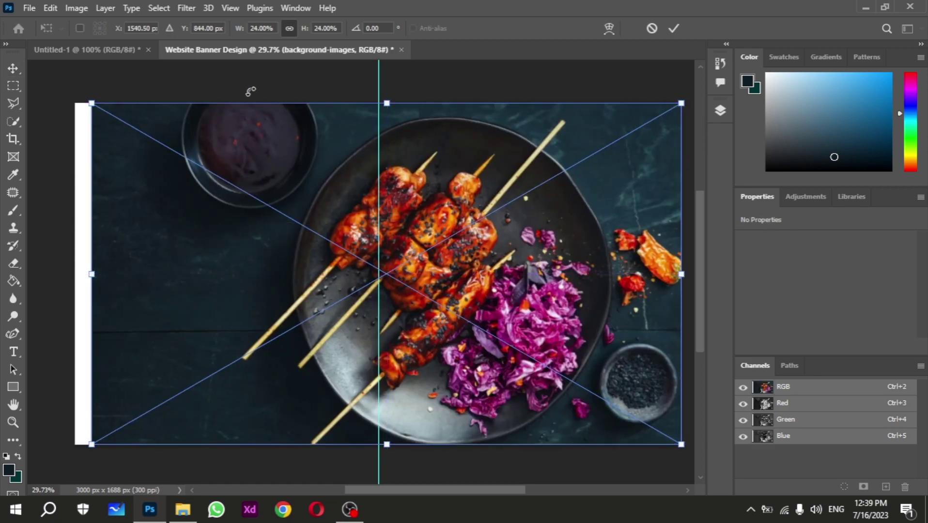
left_click(674, 29)
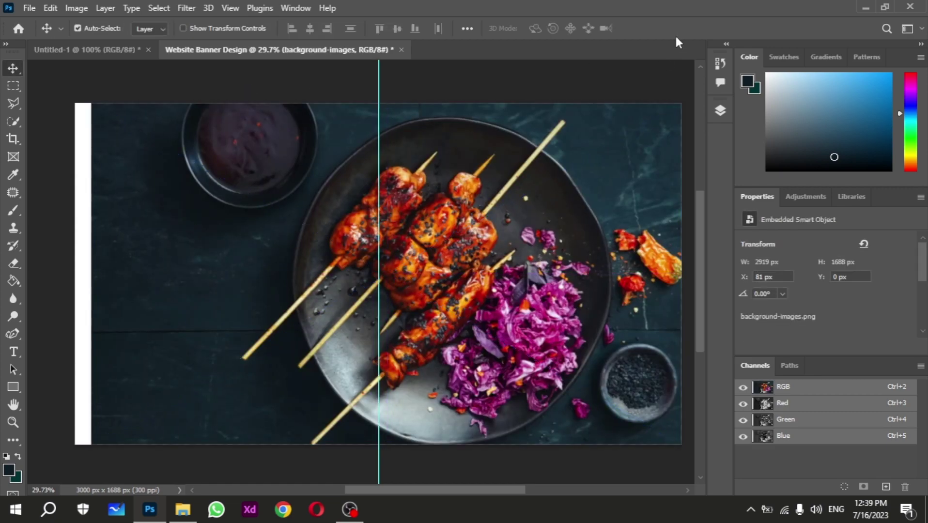
Draw a rectangle covering the banner's left half up to the centre guide
left_click(13, 387)
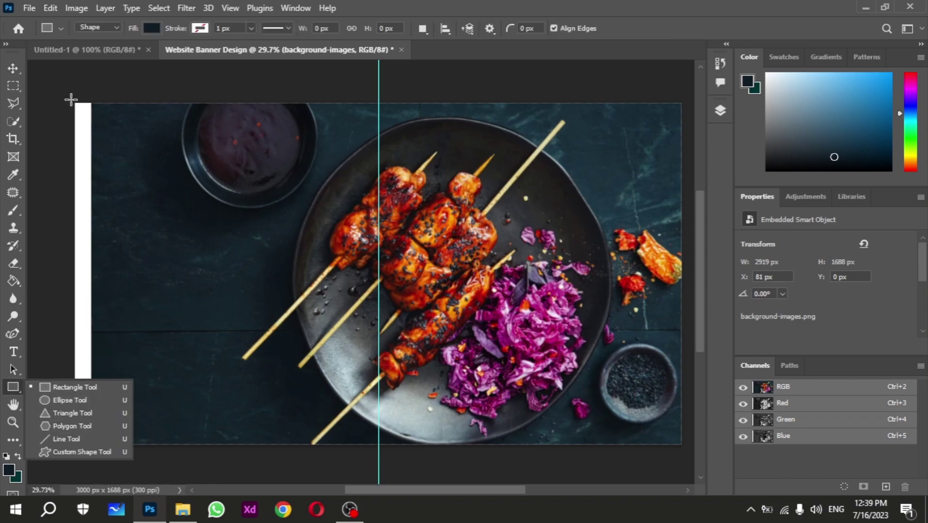
left_click_drag(67, 95, 377, 456)
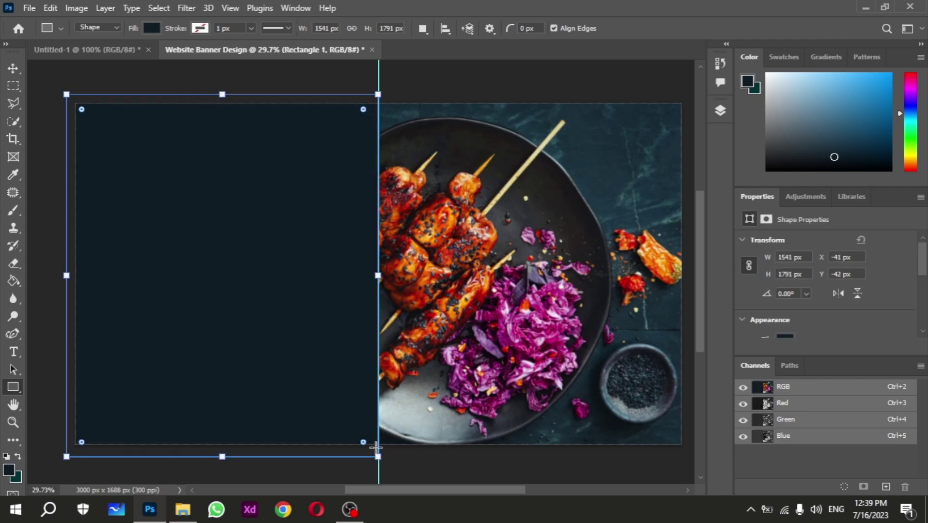
key("ctrl+z")
left_click(18, 457)
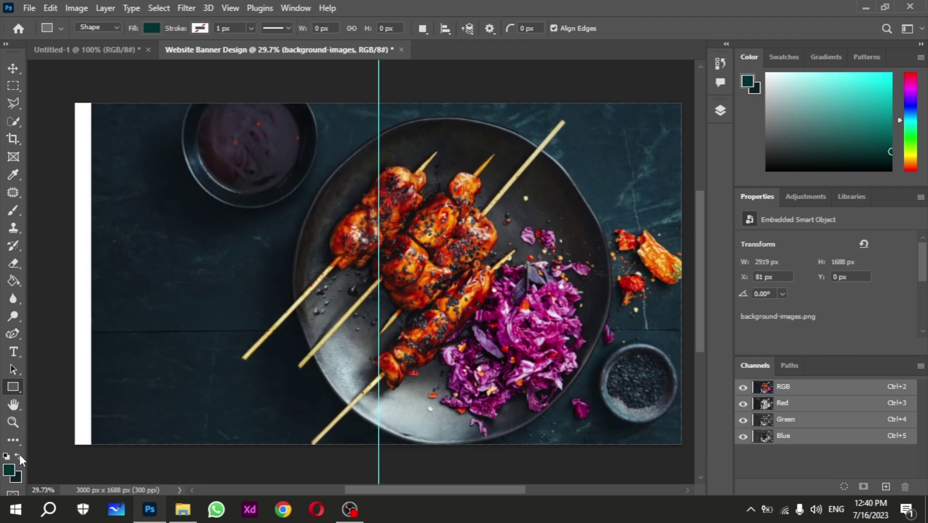
left_click_drag(68, 96, 377, 459)
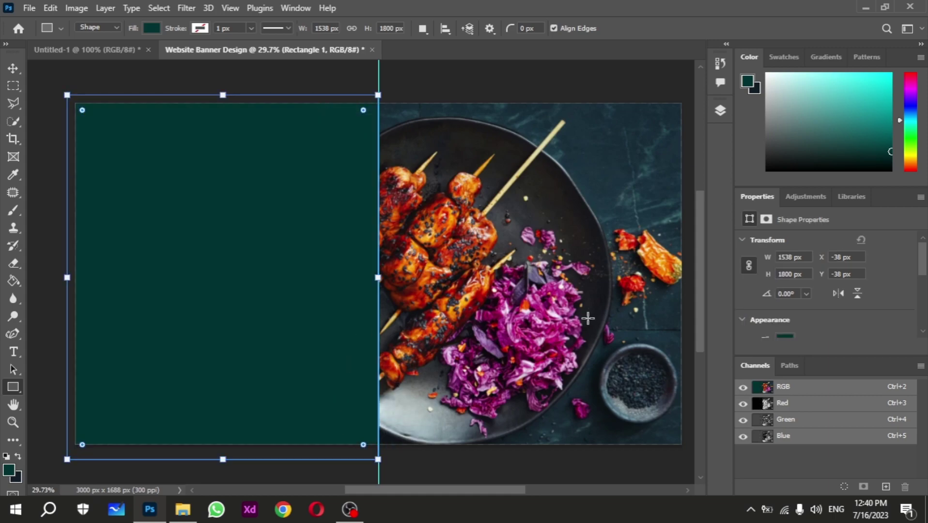
Fill Rectangle 1 with dark navy 111d25 sampled from the photo, and load its selection
left_click(720, 112)
double_click(580, 190)
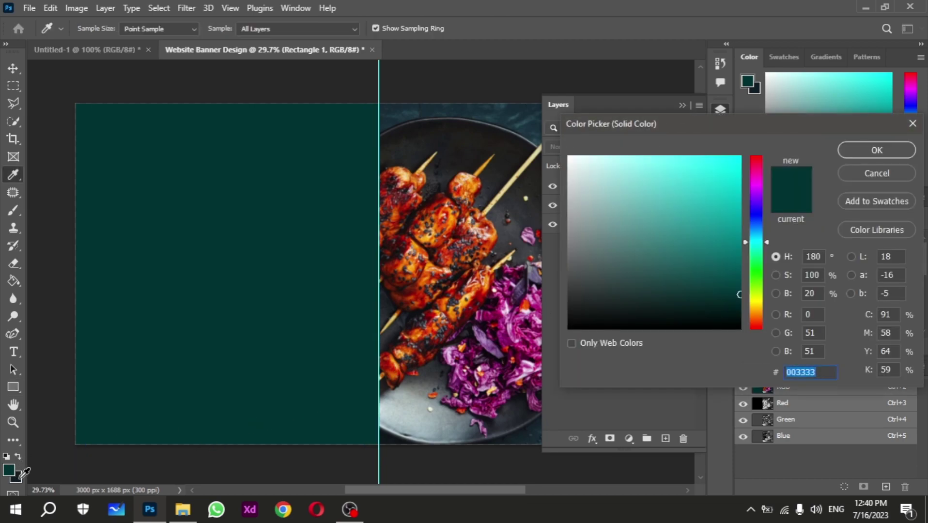
left_click(138, 455)
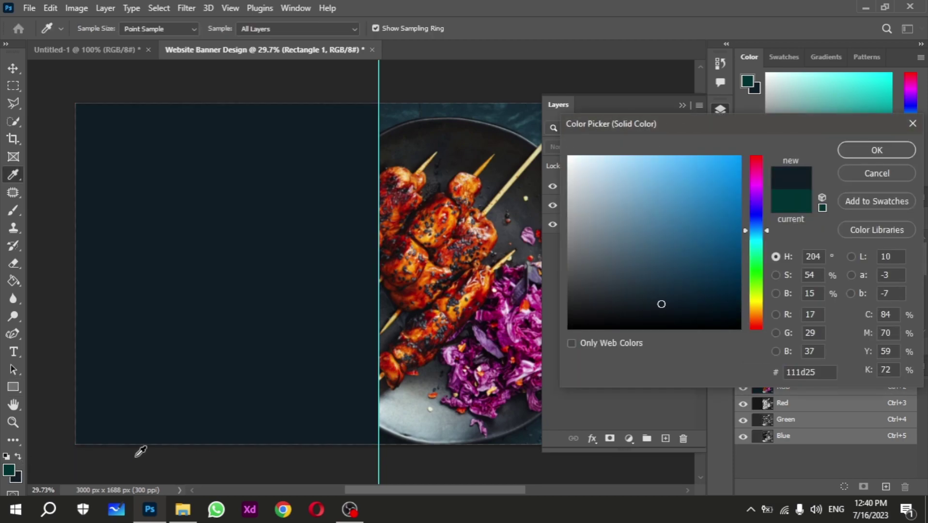
left_click(853, 147)
left_click(583, 193, "ctrl")
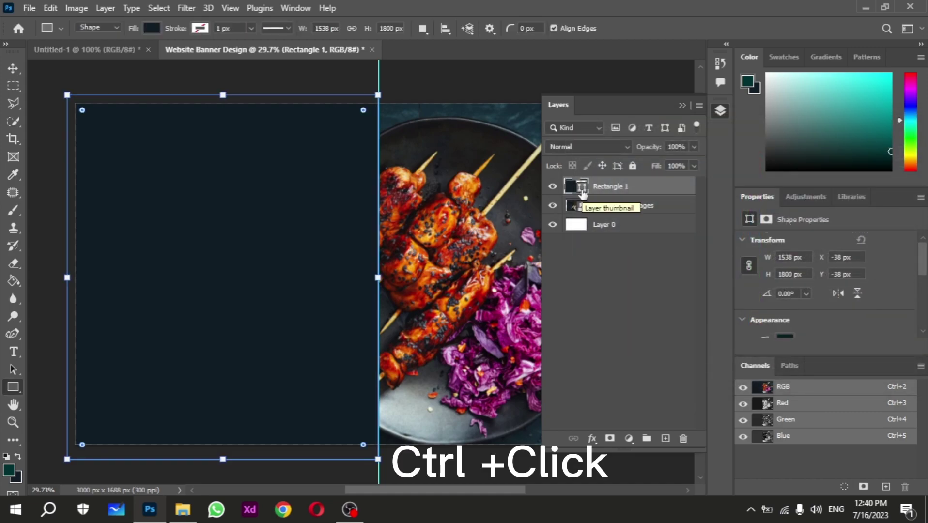
Duplicate the background-images layer and rasterize the copy
left_click(614, 208)
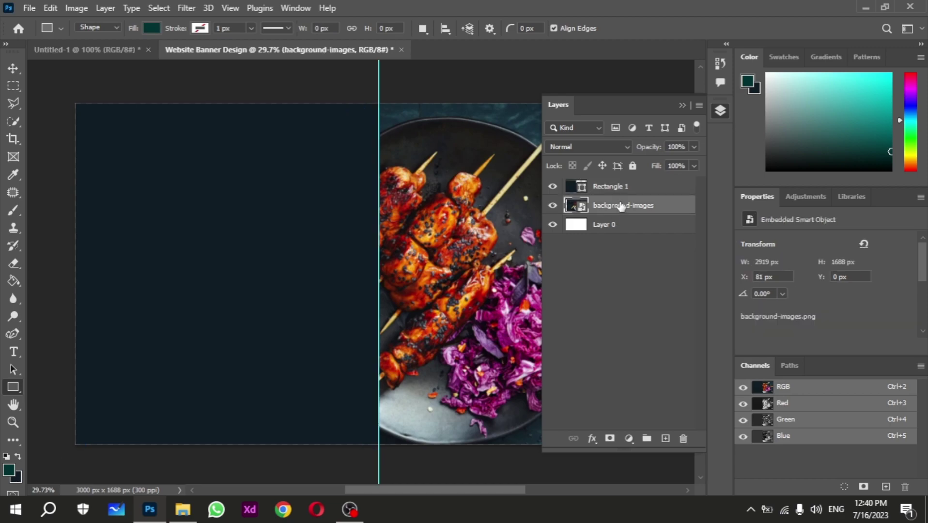
left_click_drag(614, 208, 665, 439)
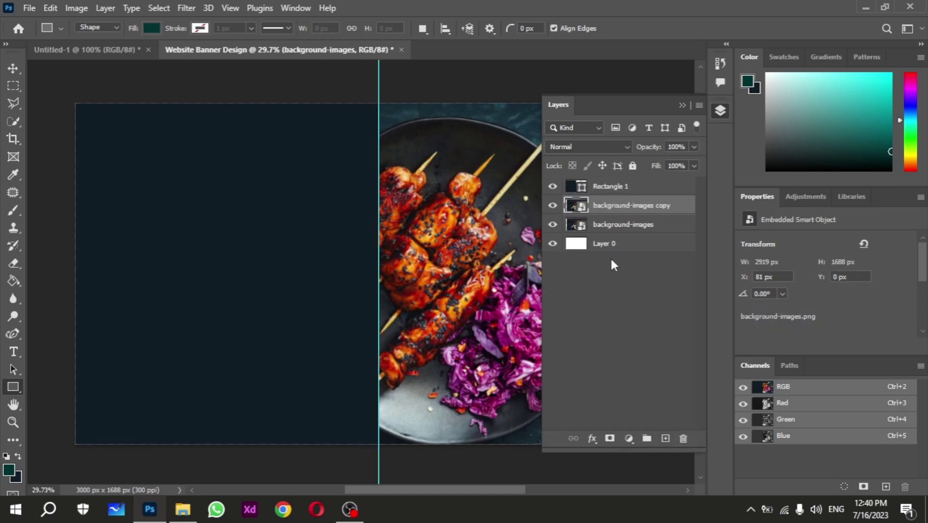
right_click(605, 207)
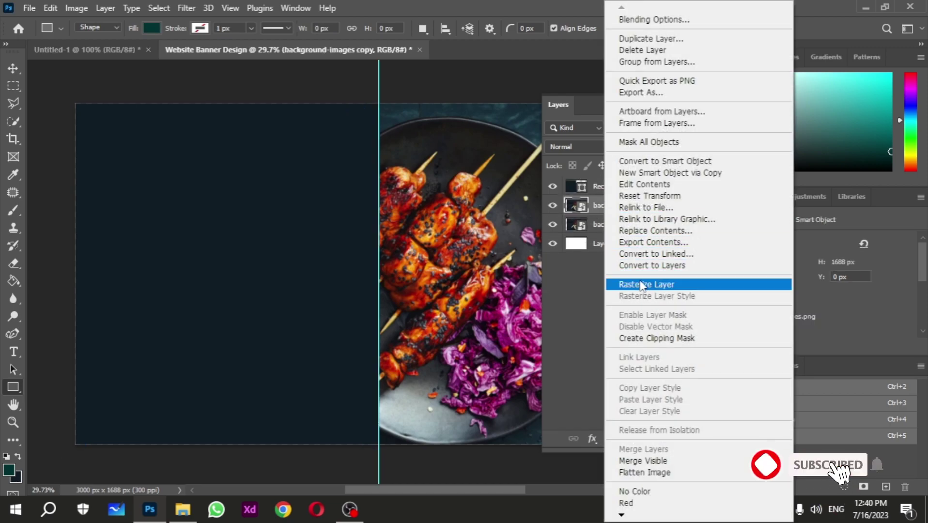
left_click(641, 285)
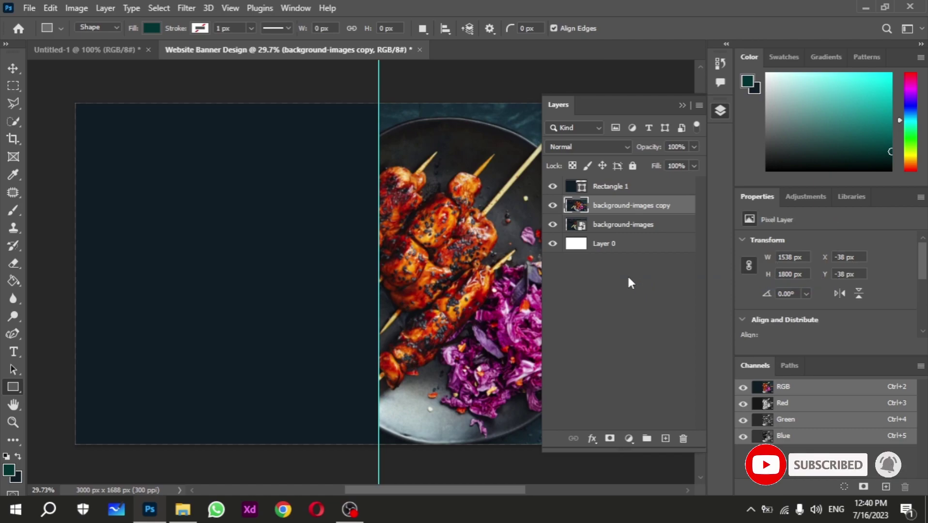
Delete the reselected area from the photo copy and stack the copy above the rectangle
left_click(130, 9)
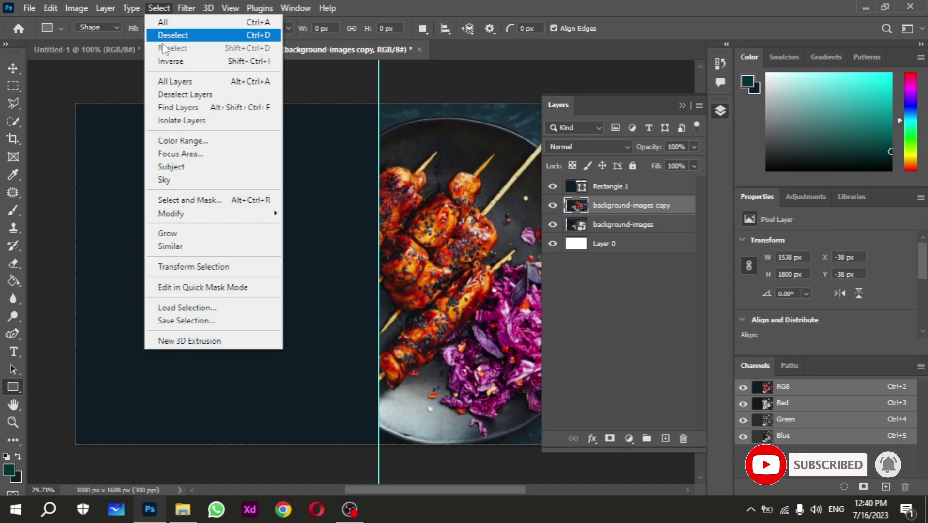
left_click(162, 46)
key("Delete")
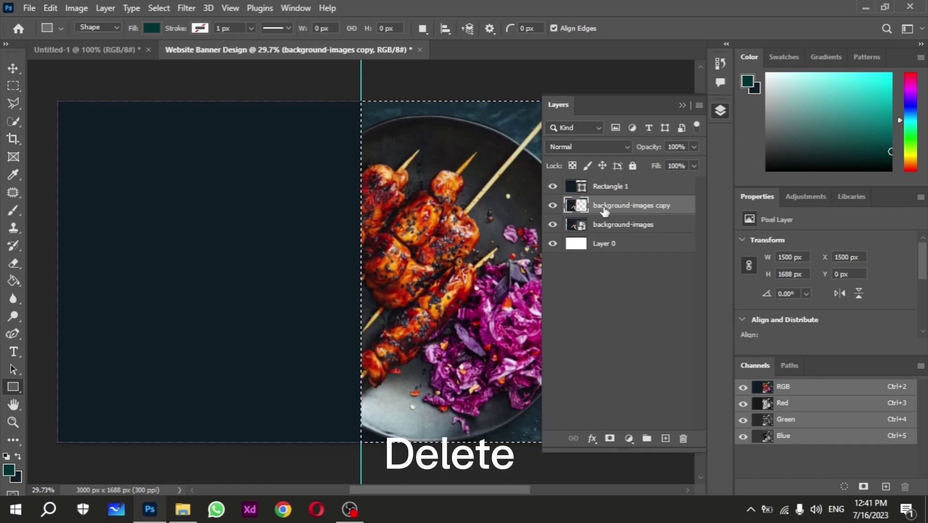
key("ctrl+d")
key("v")
left_click_drag(604, 209, 605, 190)
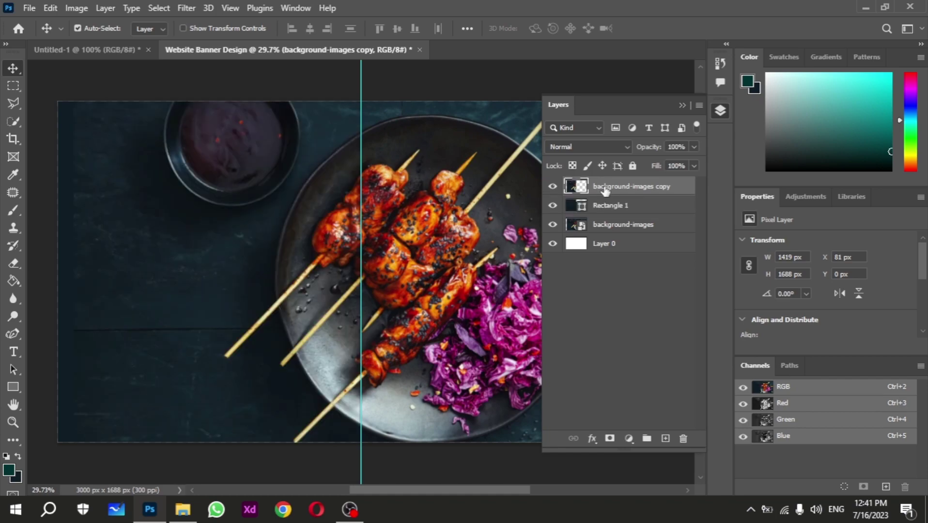
Apply a 50 px Gaussian Blur to the photo copy
left_click(159, 8)
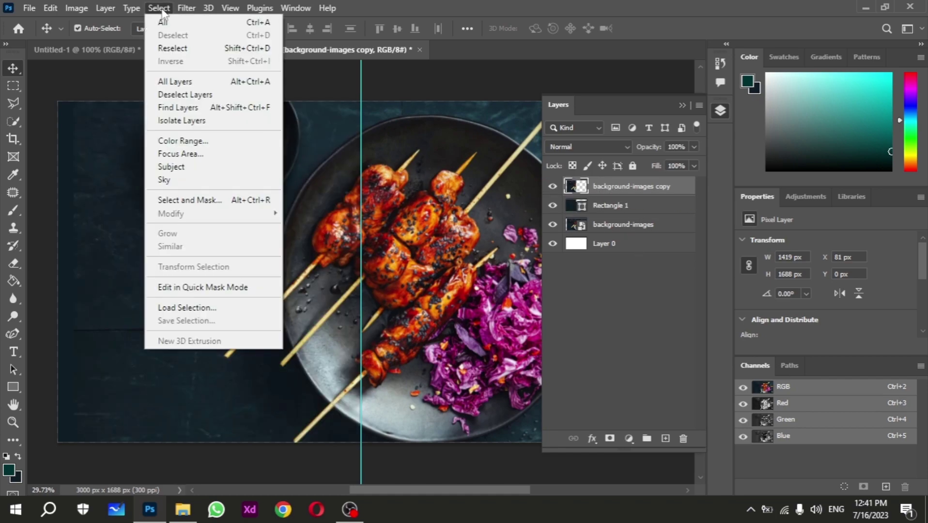
left_click(383, 237)
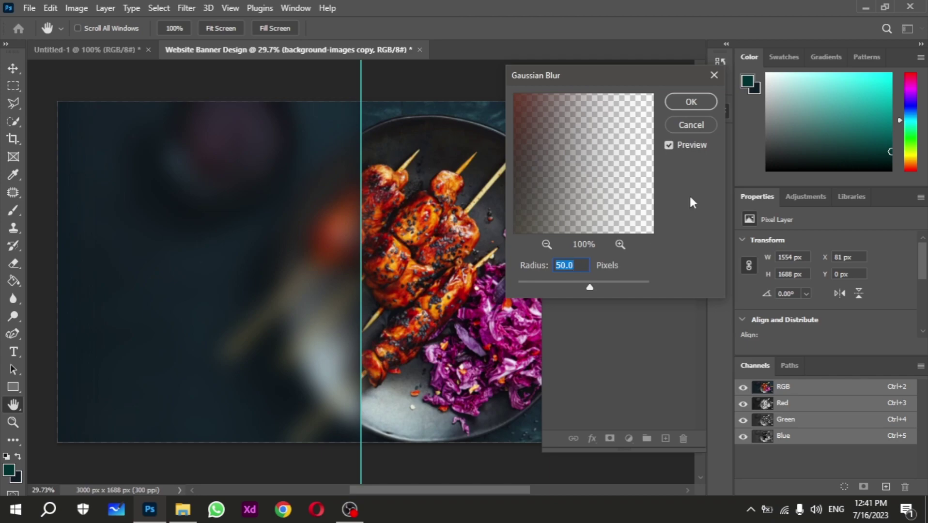
left_click(690, 102)
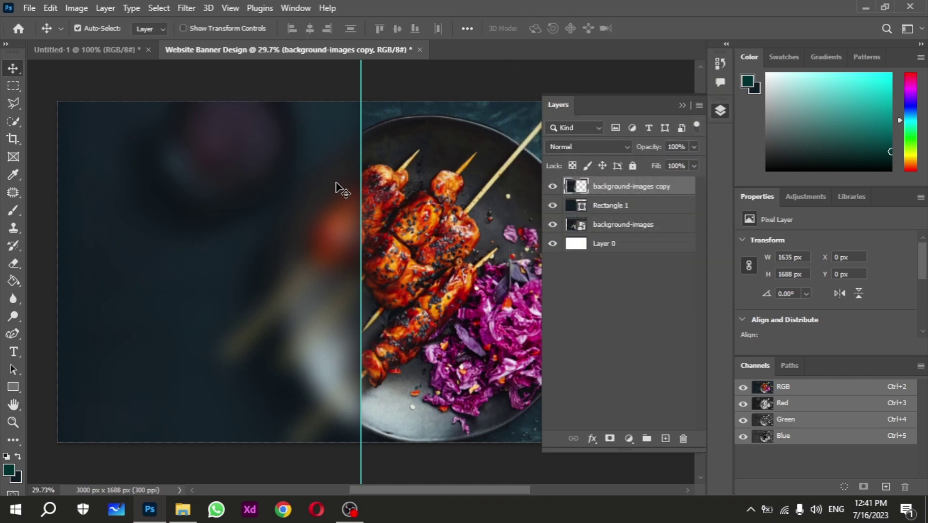
Create a guide layout with columns off and 100 px margins on all four sides
left_click(230, 8)
left_click(402, 451)
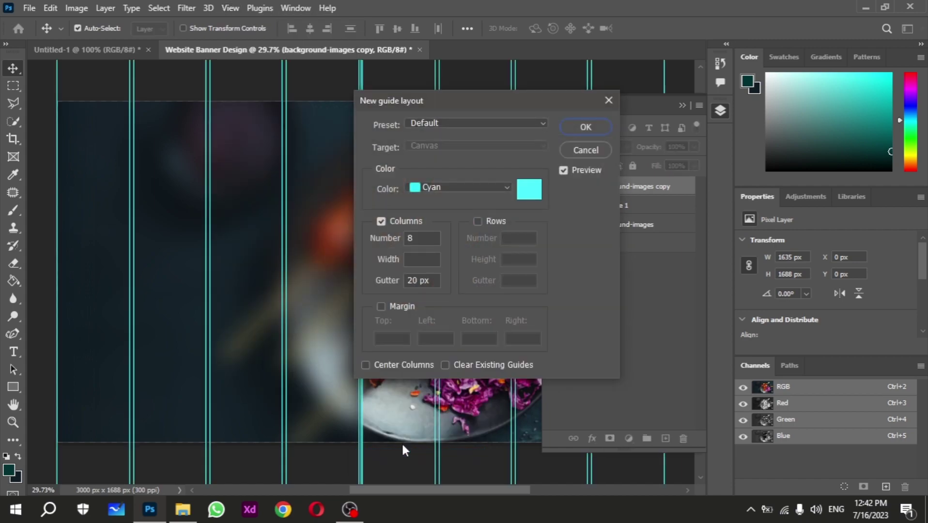
left_click(381, 221)
left_click(365, 364)
left_click(381, 306)
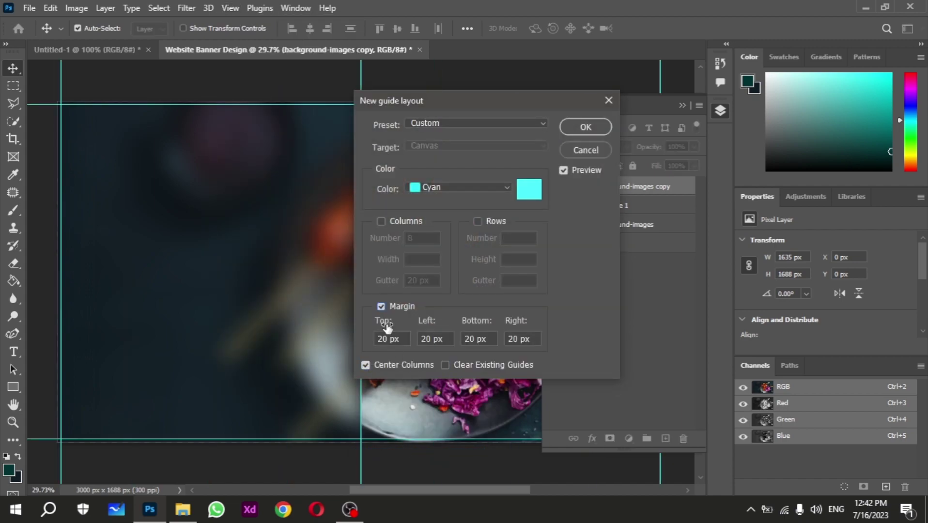
double_click(385, 339)
type("100")
key("Tab")
type("100")
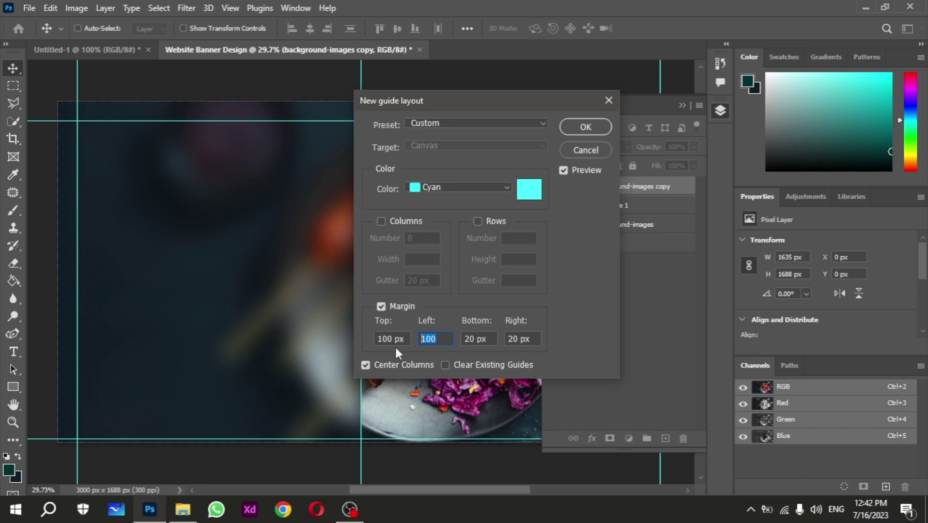
key("Tab")
type("100")
key("Tab")
type("100")
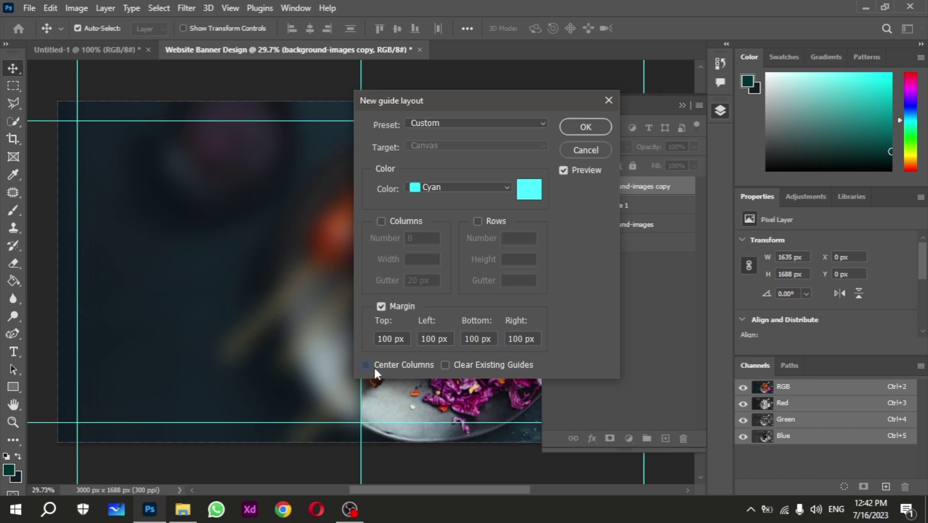
left_click(577, 128)
Add one extra vertical guide with New Guide
left_click(230, 8)
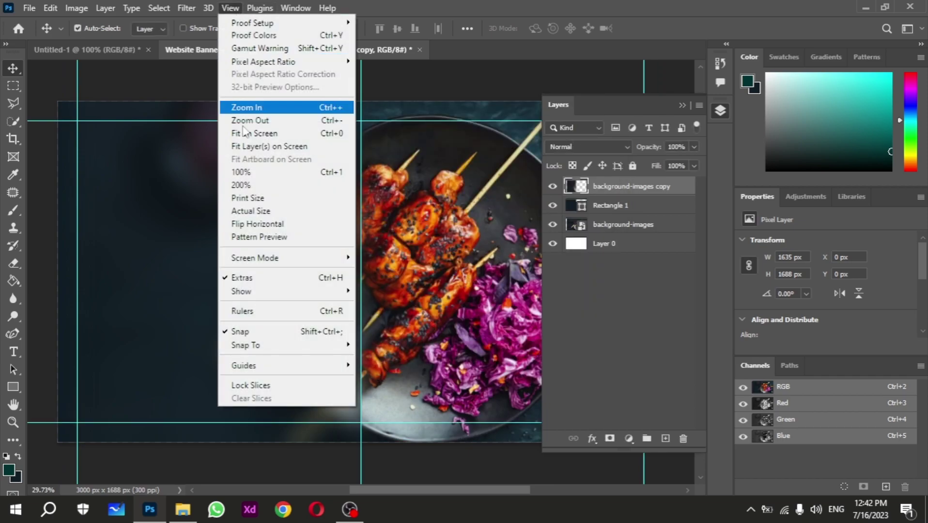
left_click(394, 441)
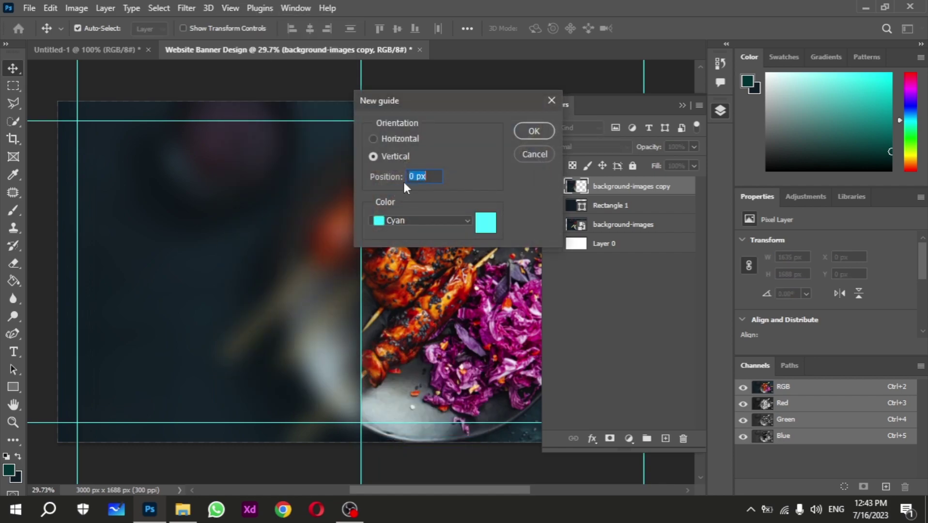
key("Return")
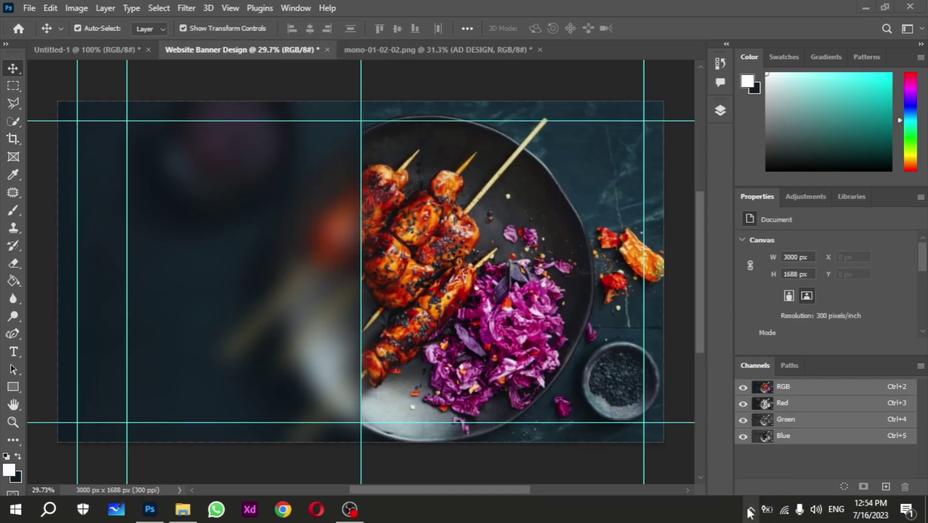
Bring the AD DESIGN logo from mono-01-02-02.png into the banner, scaled down top-left
left_click(437, 49)
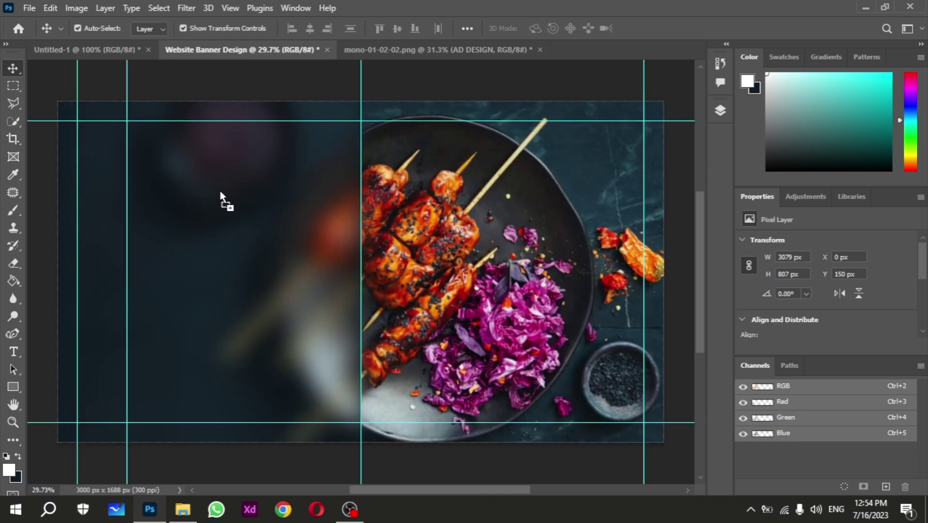
left_click_drag(124, 46, 223, 201)
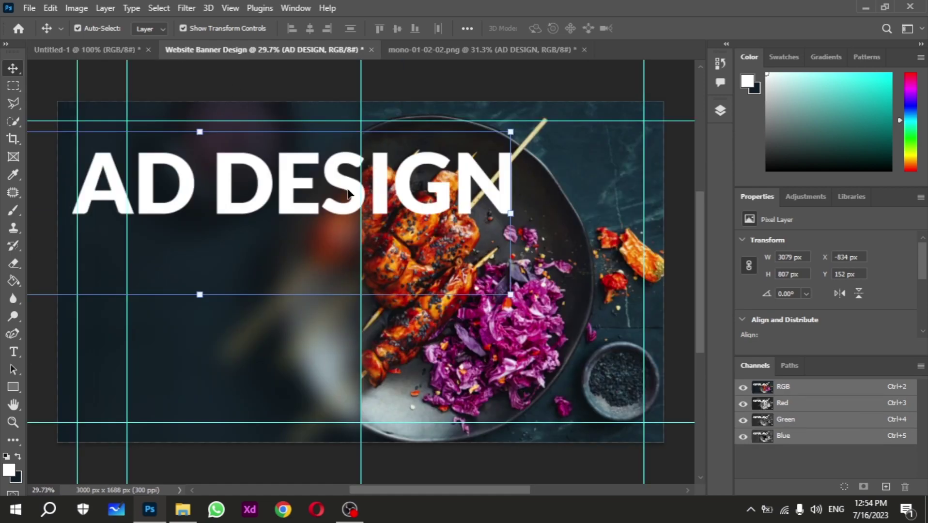
mouse_move(471, 151)
left_mouse_down()
mouse_move(213, 148)
mouse_move(228, 160)
mouse_move(181, 142)
left_mouse_up()
key("Return")
Type the SPECIAL headline below the logo
key("t")
left_click(224, 211)
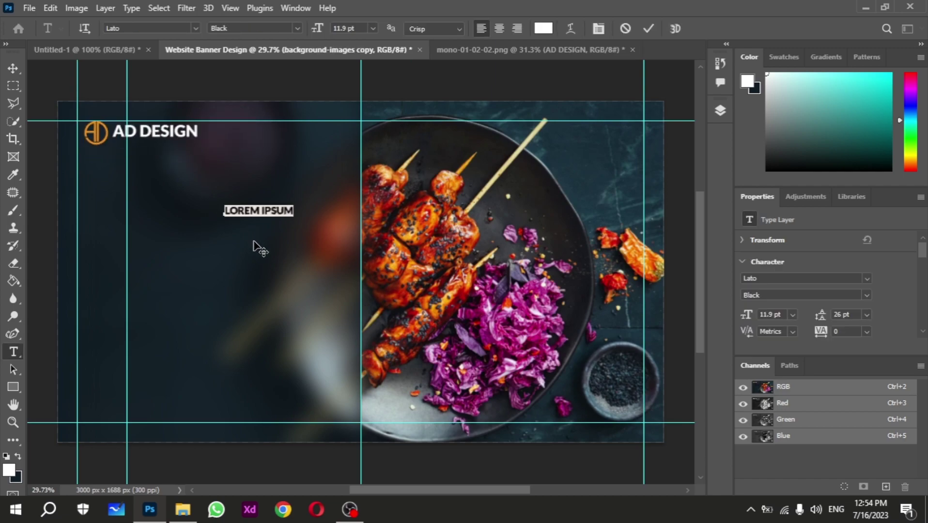
type("SPECIAL")
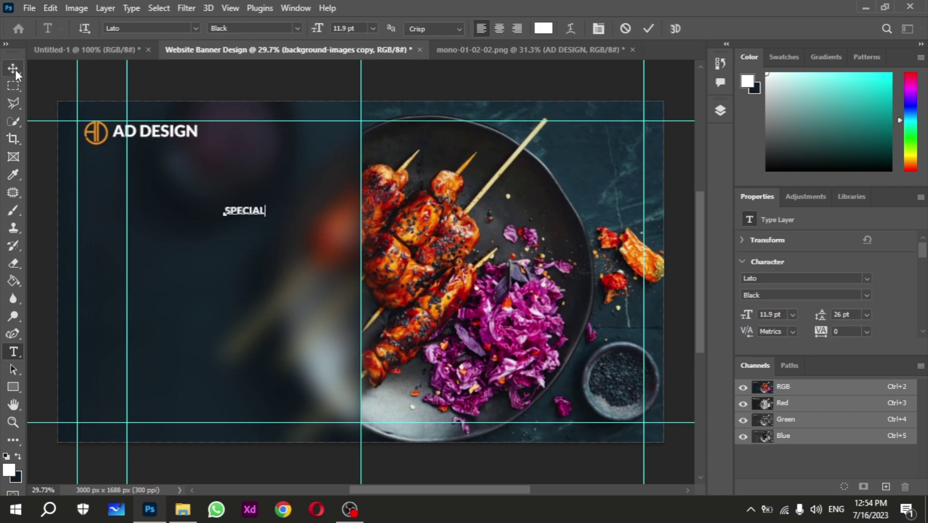
left_click(13, 68)
Set SPECIAL to Poppins Bold with 7 pt leading
left_click(720, 111)
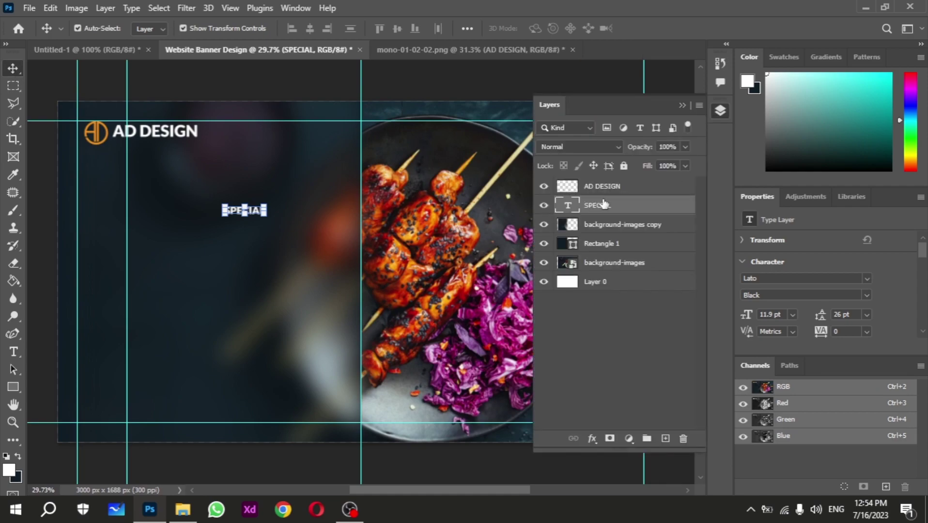
left_click(774, 312)
type("88")
double_click(842, 314)
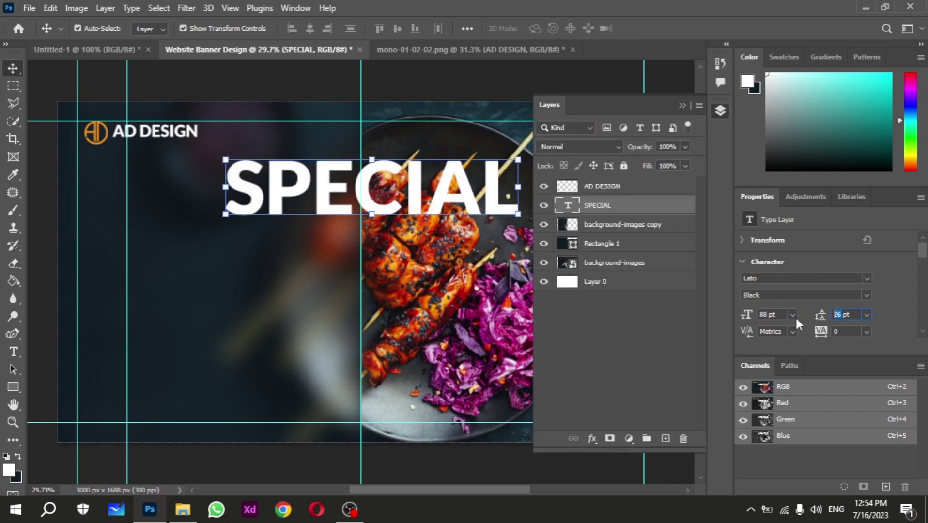
type("7")
scroll(926, 260, "down", 2)
left_click(865, 259)
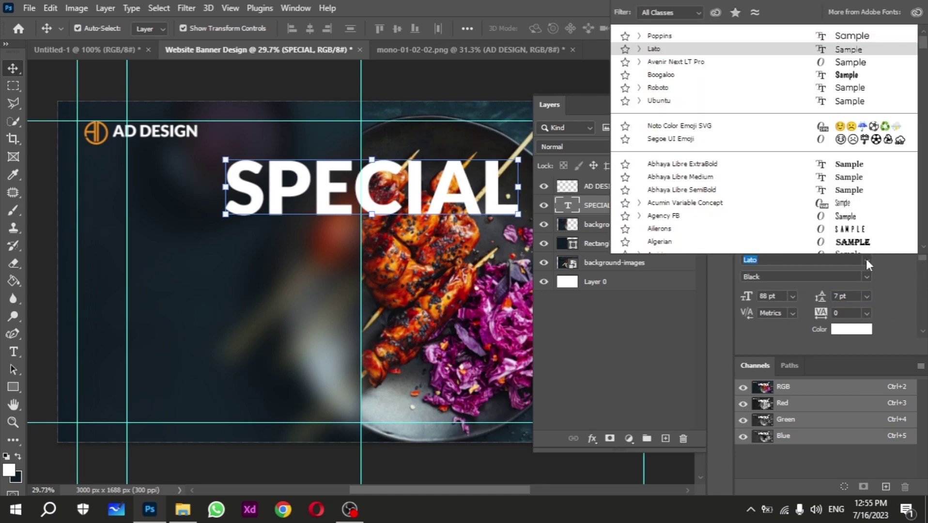
type("Poppins")
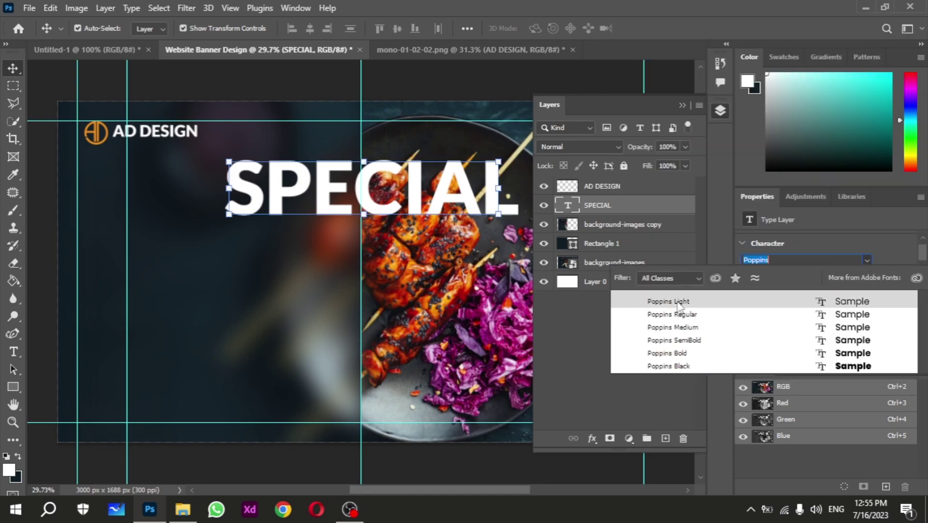
left_click(677, 301)
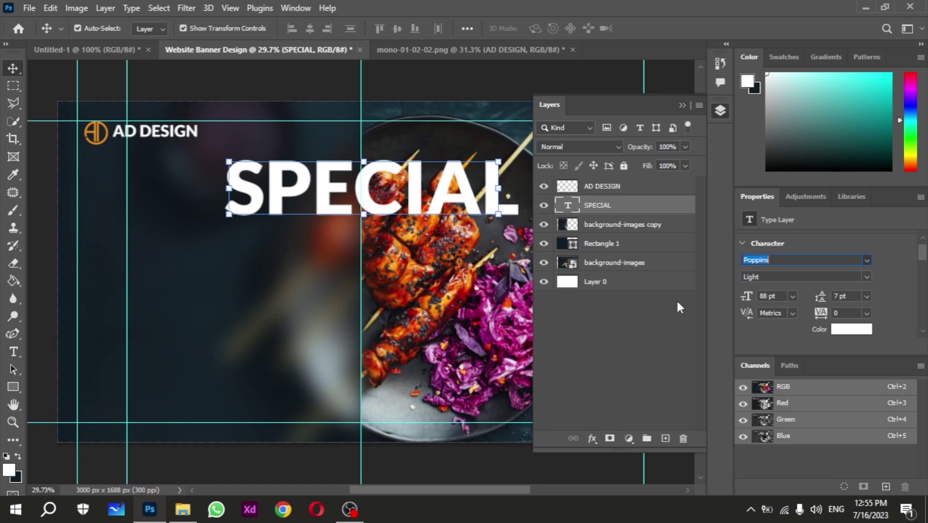
left_click(867, 277)
left_click(786, 332)
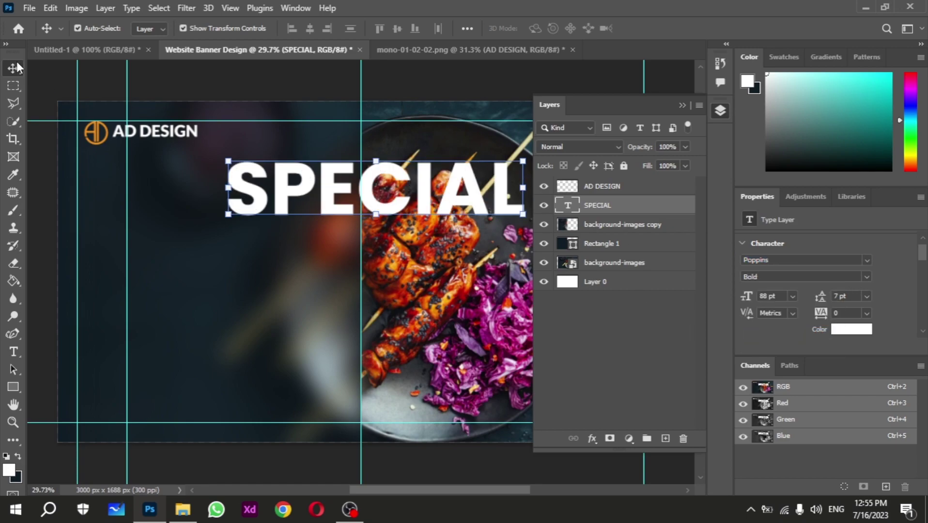
Place a copy of the headline below SPECIAL and retype it as FOOD
mouse_move(401, 191)
left_mouse_down()
mouse_move(301, 228)
mouse_move(301, 294)
left_mouse_up()
double_click(290, 287)
type("F")
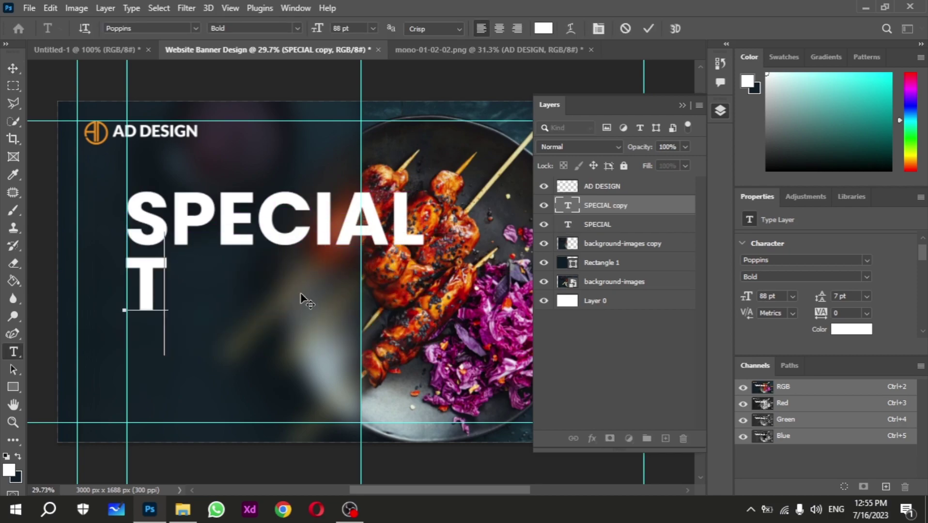
type("OOD")
key("ctrl+Return")
key("v")
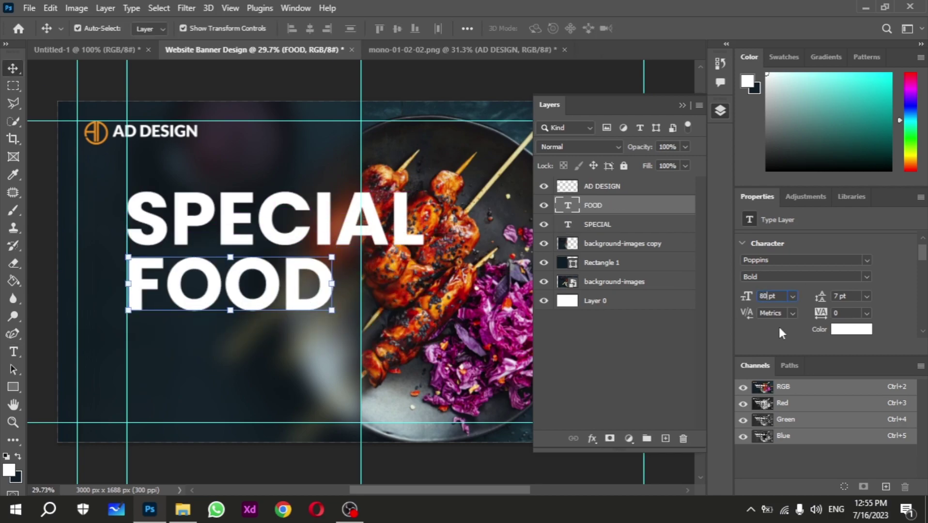
Colour the FOOD text light blue
left_click(850, 331)
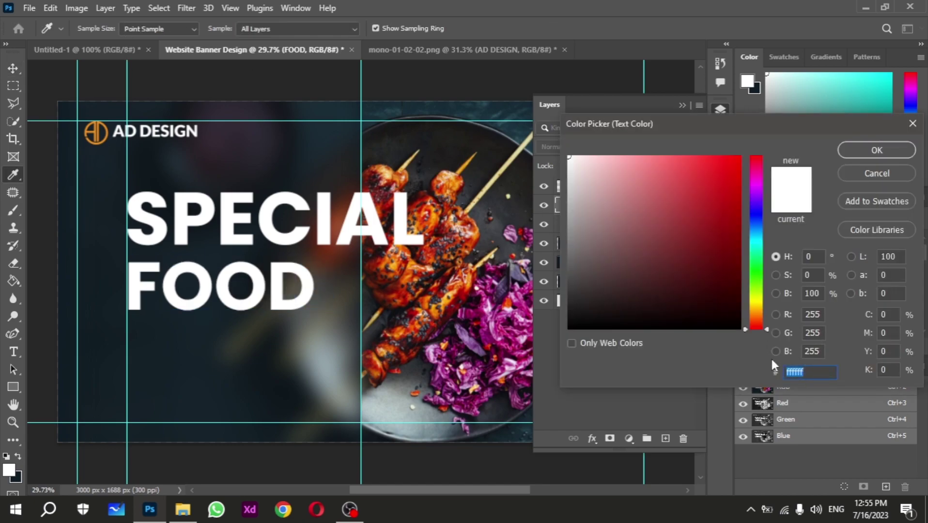
key("ctrl+v")
left_click(877, 150)
left_click(342, 321)
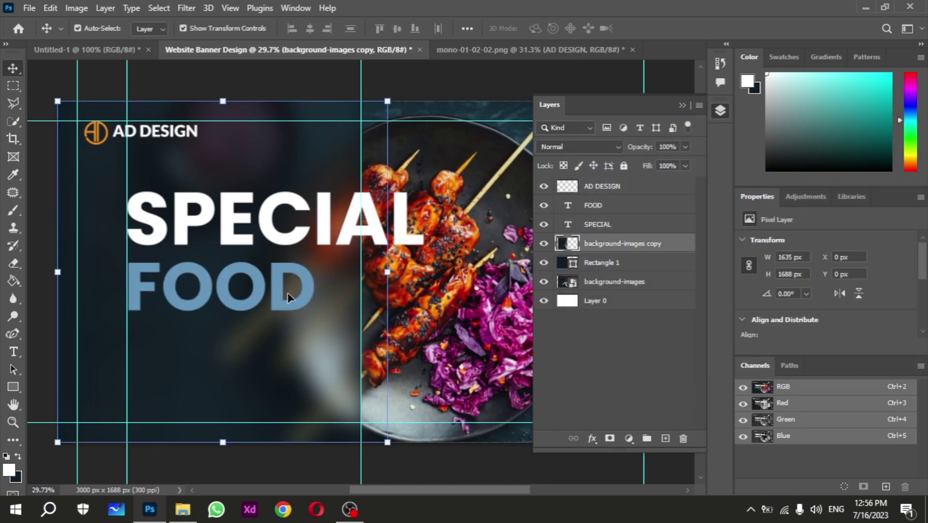
Add the TODAY SPECIAL MENU text line under FOOD, aligned to the margin
key("t")
left_click(258, 386)
type("TODAY")
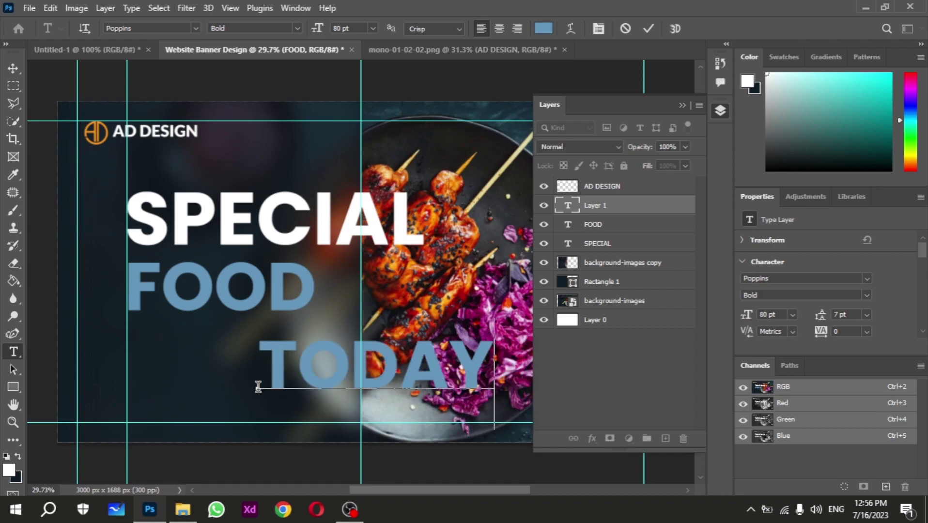
type(" S")
key("ctrl+Return")
key("v")
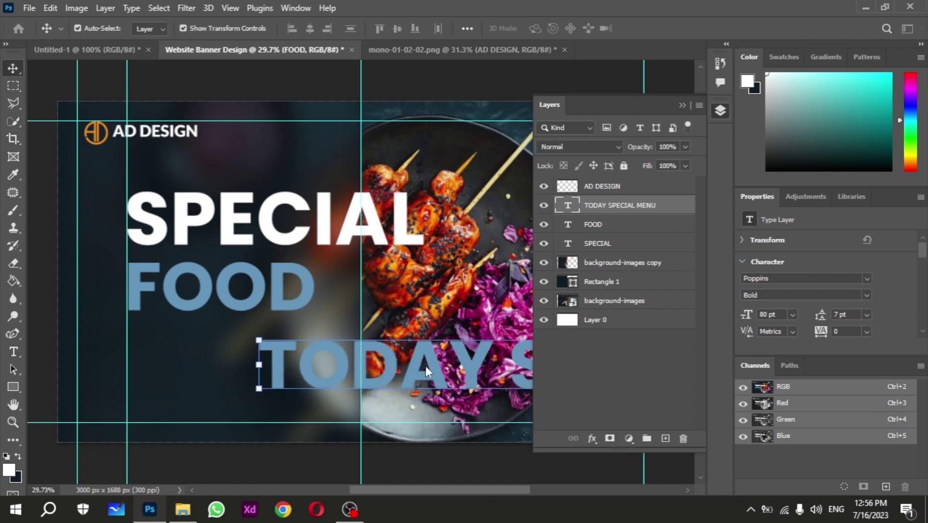
left_click_drag(425, 365, 295, 346)
Set the subtitle font to Arial Italic
left_click(866, 278)
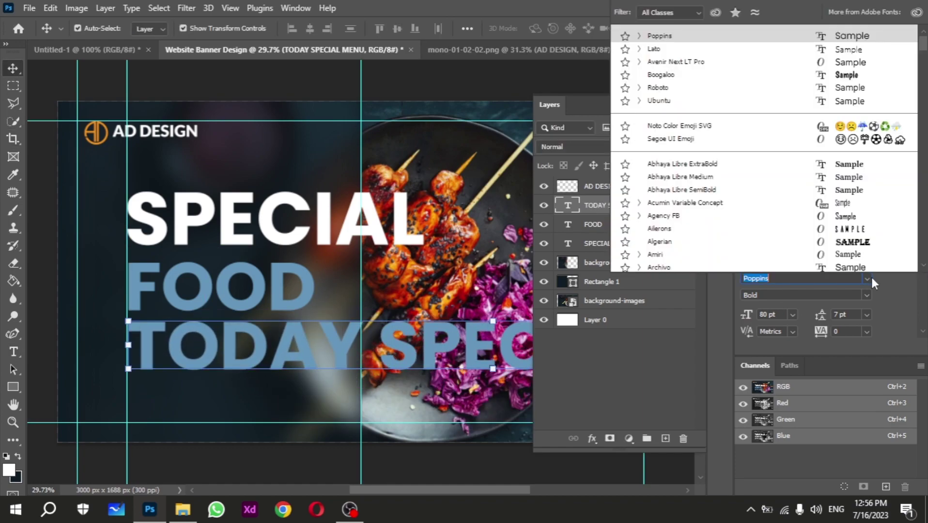
left_click(745, 240)
type("Arial")
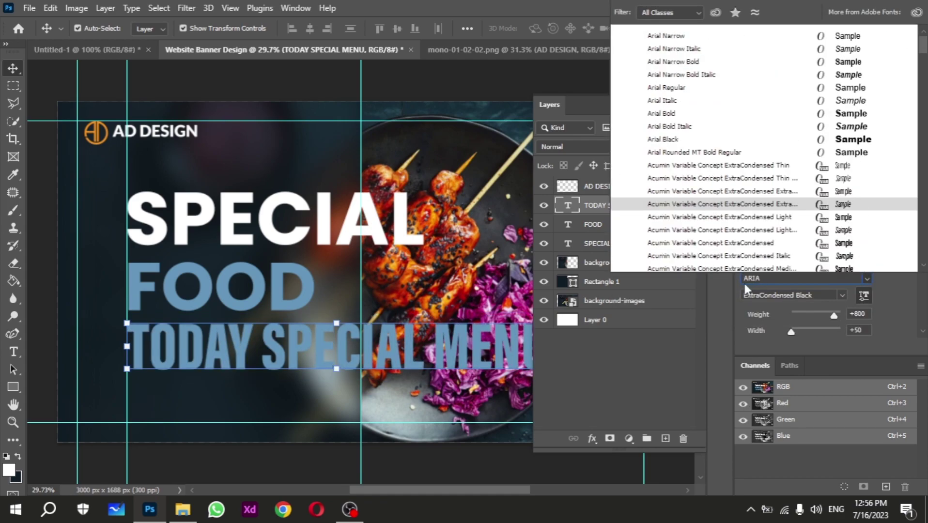
key("Return")
left_click(866, 295)
left_click(763, 363)
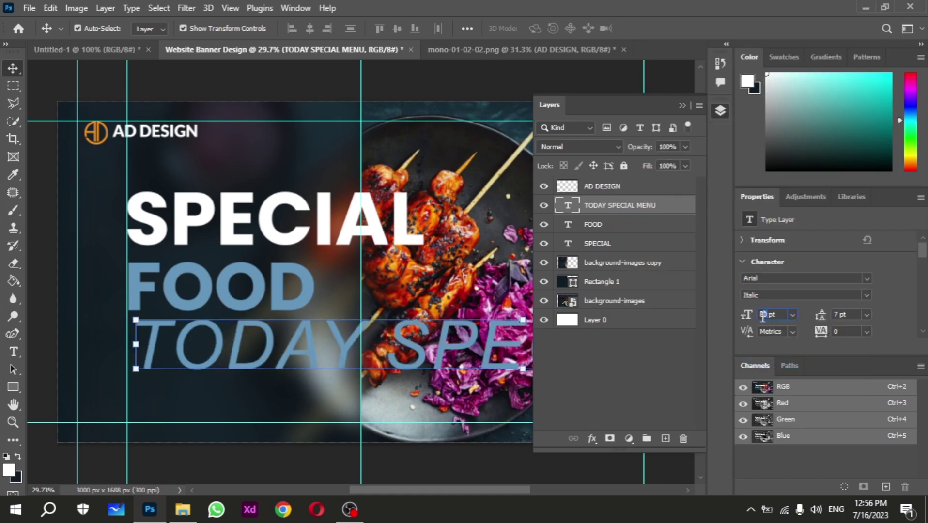
Make the subtitle white and nudge it up just below FOOD
scroll(879, 282, "down", 2)
left_click(851, 263)
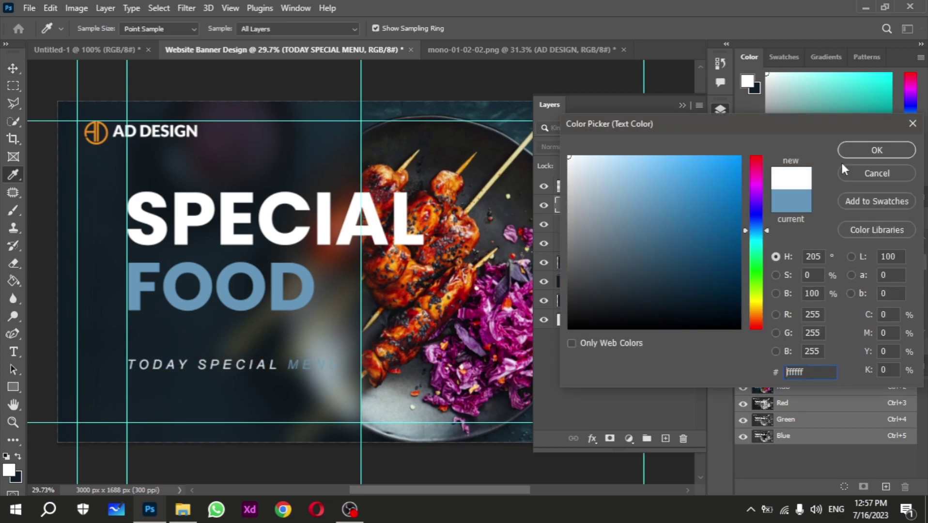
left_click(876, 149)
left_click_drag(203, 365, 201, 338)
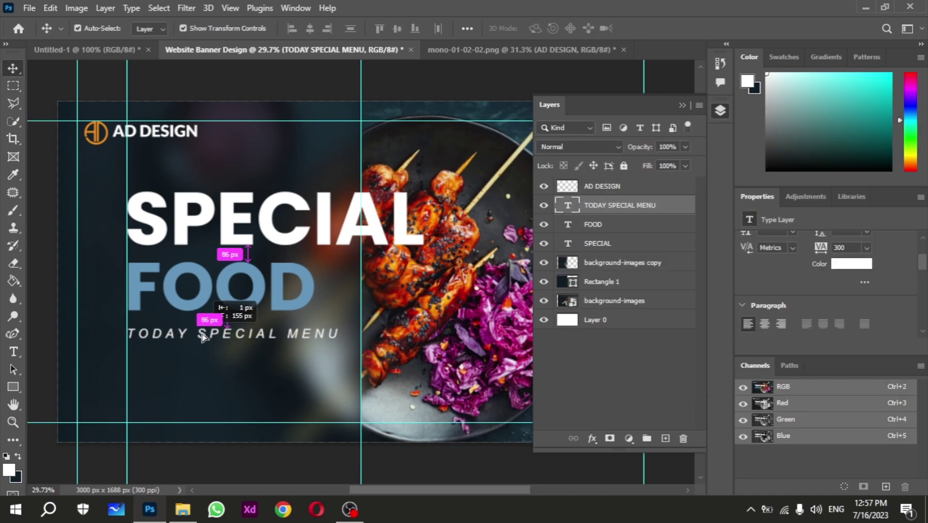
left_click(345, 368)
Draw a 330 × 5 px rectangle and move it beside FOOD
key("u")
left_click_drag(328, 295, 450, 297)
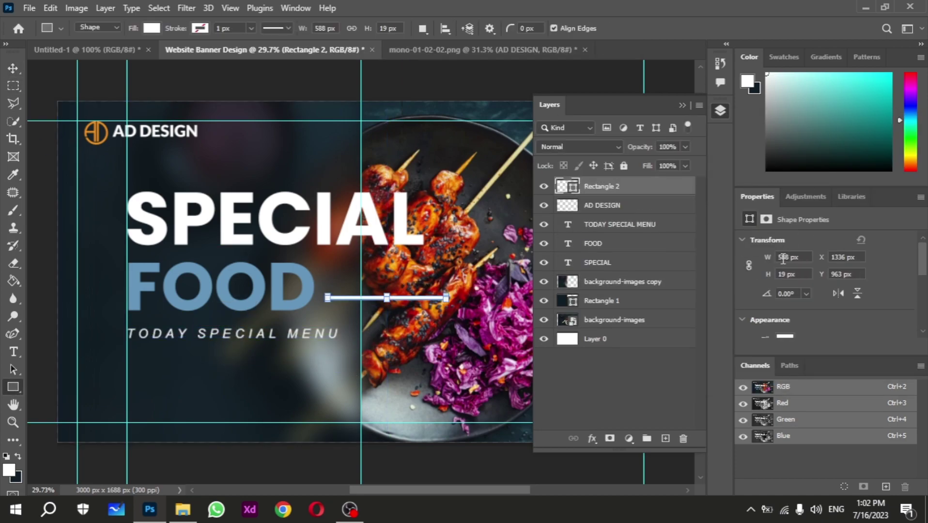
type("330")
key("Tab")
type("5")
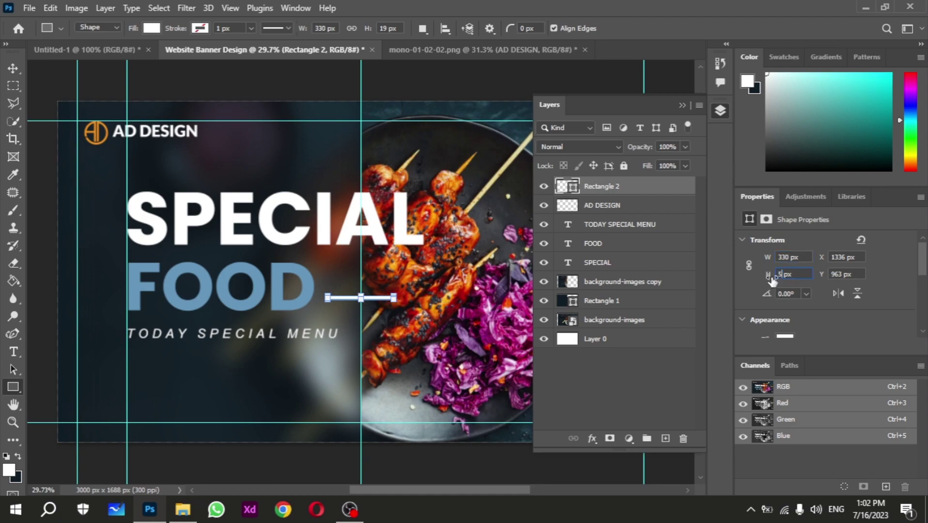
key("Return")
key("v")
scroll(381, 309, "up", 5)
left_click_drag(382, 281, 367, 334)
scroll(353, 317, "down", 5)
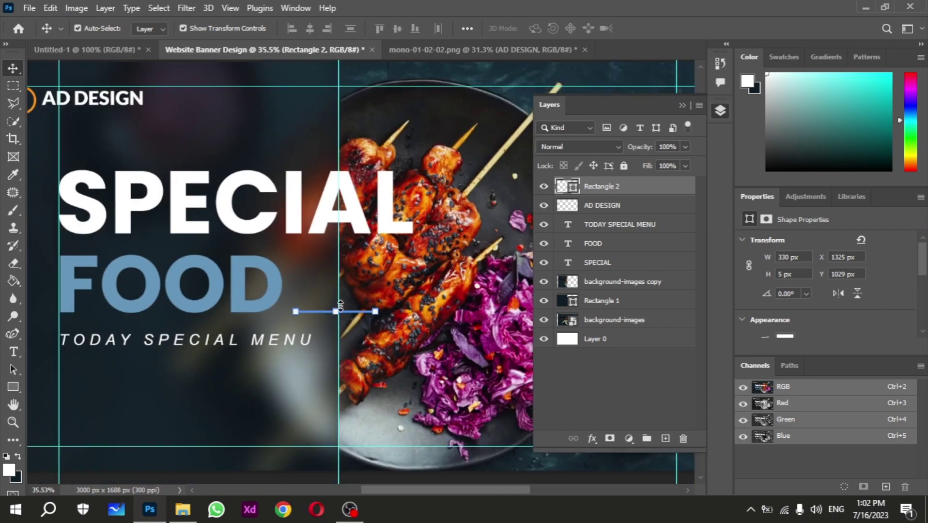
Fill the thin bar with FOOD's light blue sampled by eyedropper
key("i")
left_click(284, 294)
scroll(322, 305, "up", 3)
key("v")
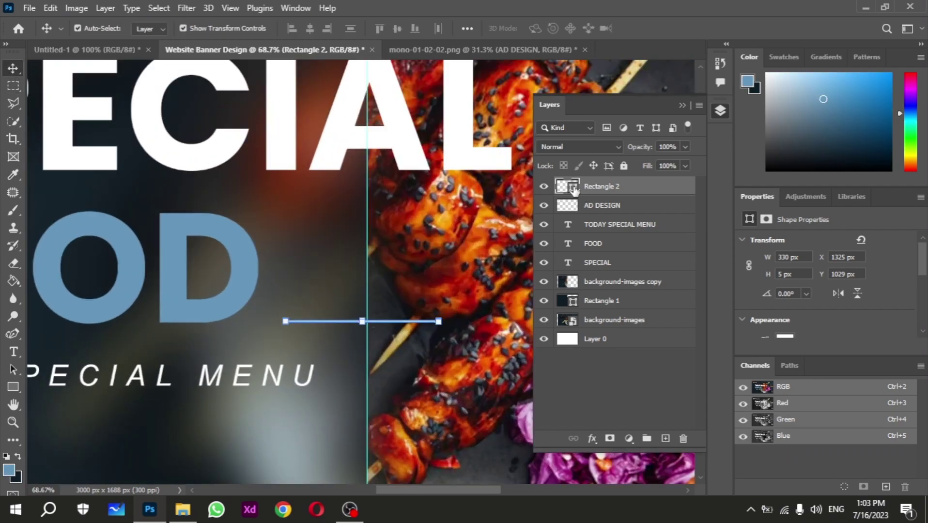
double_click(568, 186)
left_click(237, 288)
key("Return")
scroll(237, 290, "down", 3)
left_click(203, 327)
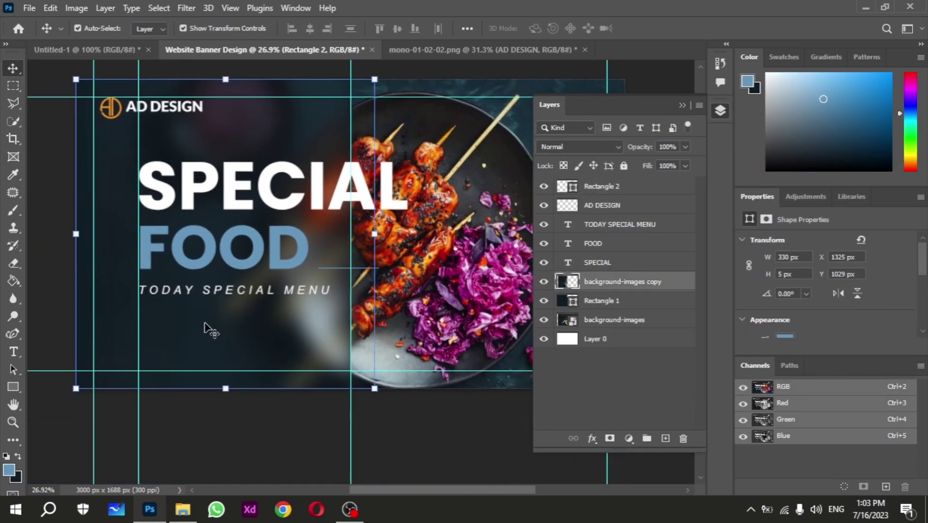
Change the bar's height to 10 px
scroll(342, 268, "up", 2)
scroll(342, 268, "up", 2)
left_click(342, 266)
double_click(791, 274)
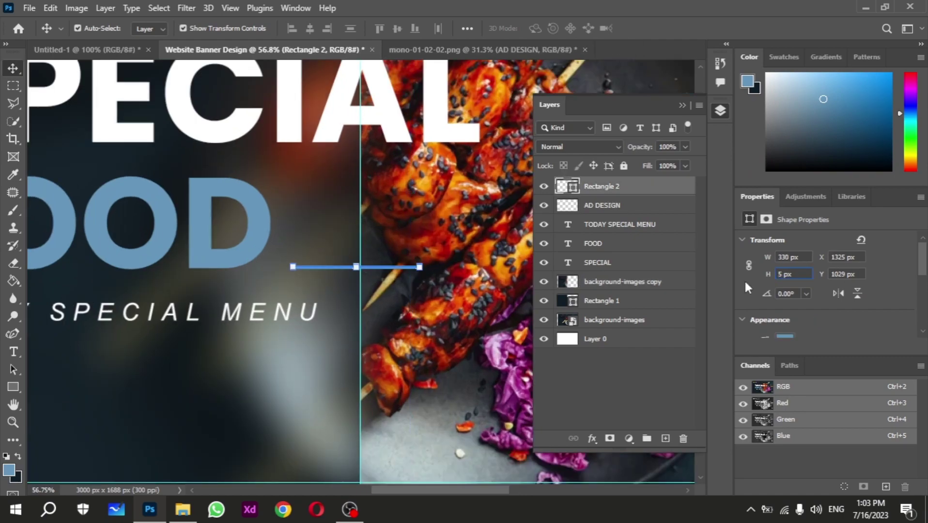
type("10")
key("Return")
left_click(339, 276)
scroll(339, 276, "down", 4)
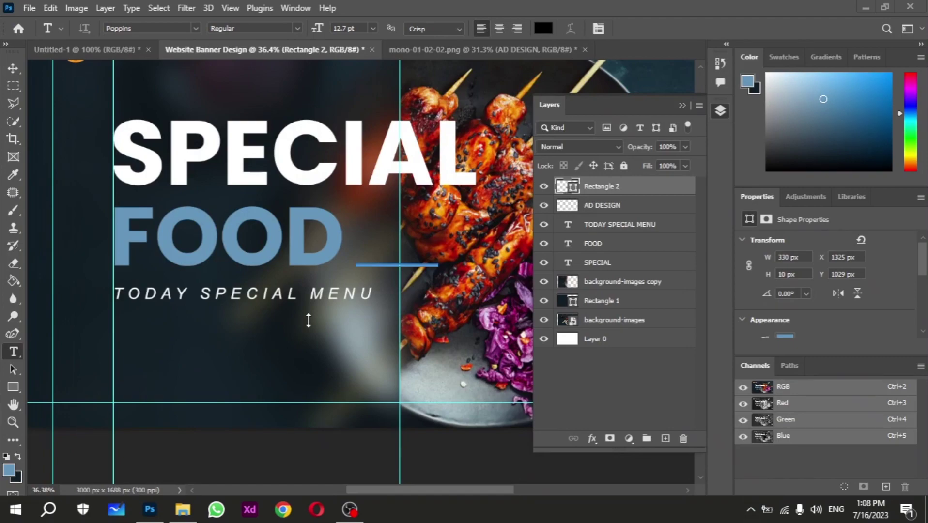
Draw a 530×110 px box below TODAY SPECIAL MENU and fill it white
left_click(13, 387)
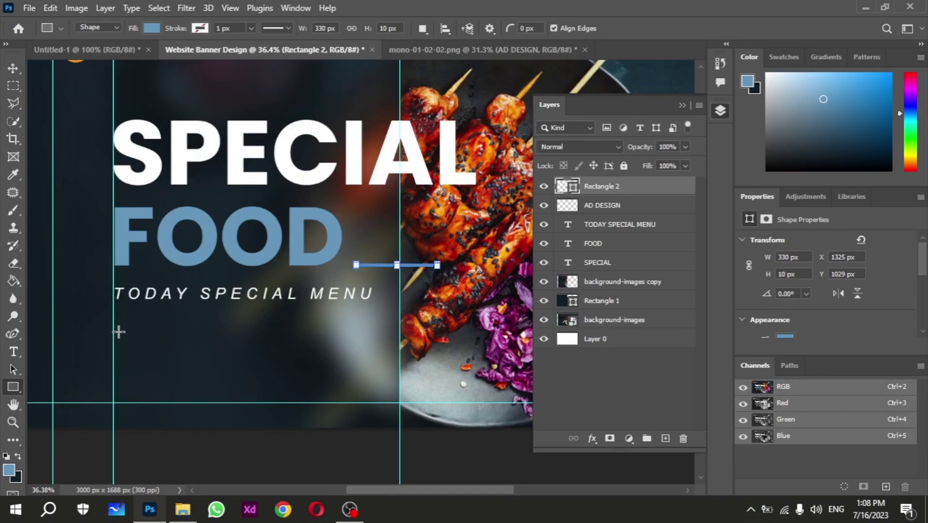
left_click_drag(113, 327, 242, 358)
double_click(790, 257)
type("530")
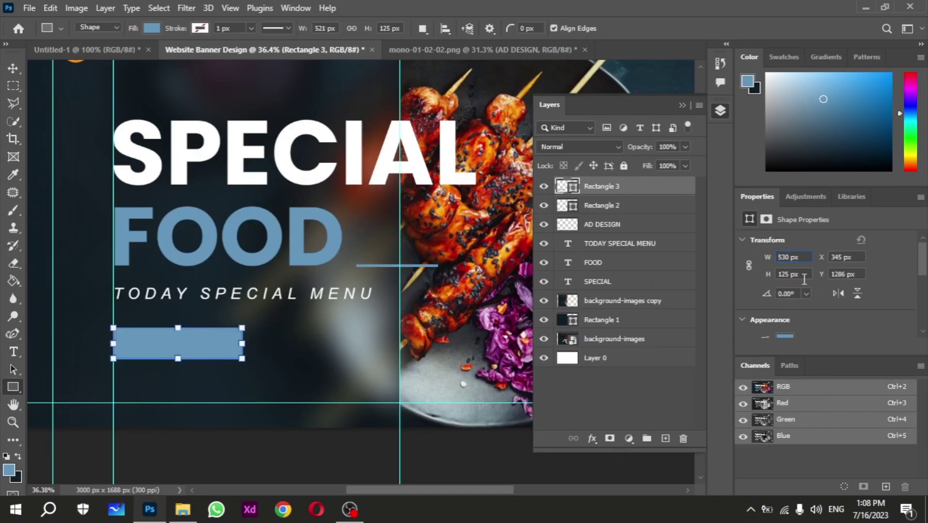
left_click(790, 274)
type("0")
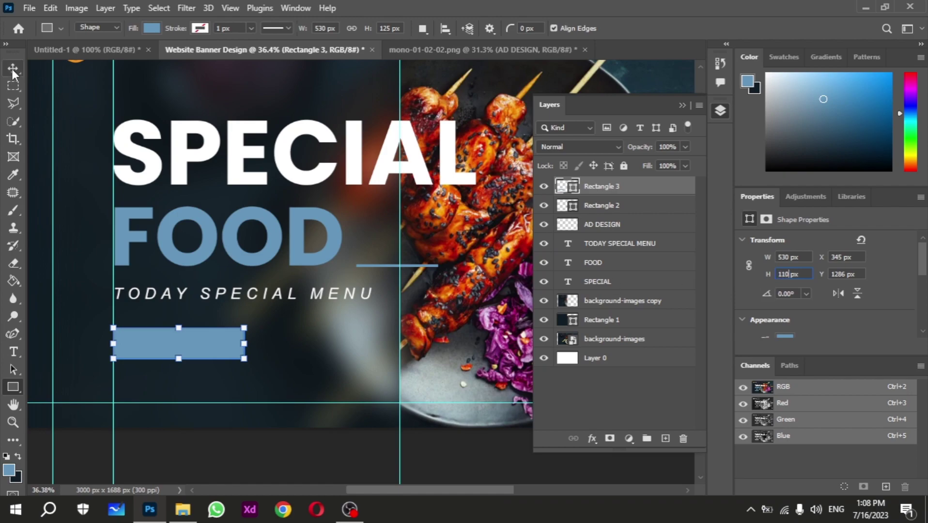
type("1")
left_click(785, 336)
left_click(801, 321)
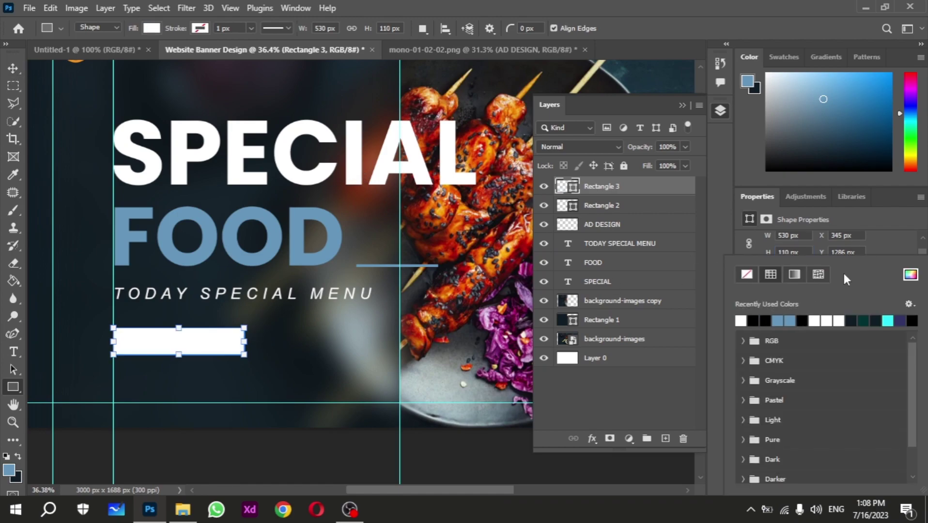
scroll(299, 283, "up", 1)
Add a Check Out Menu text layer and shift it left inside the white button
left_click(665, 438)
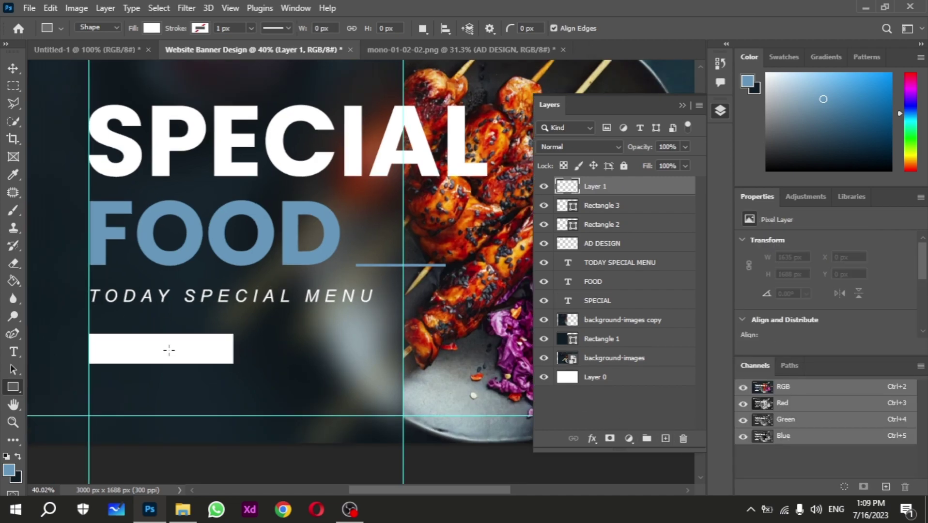
key("t")
left_click(107, 347)
scroll(228, 357, "down", 2)
key("ctrl+a")
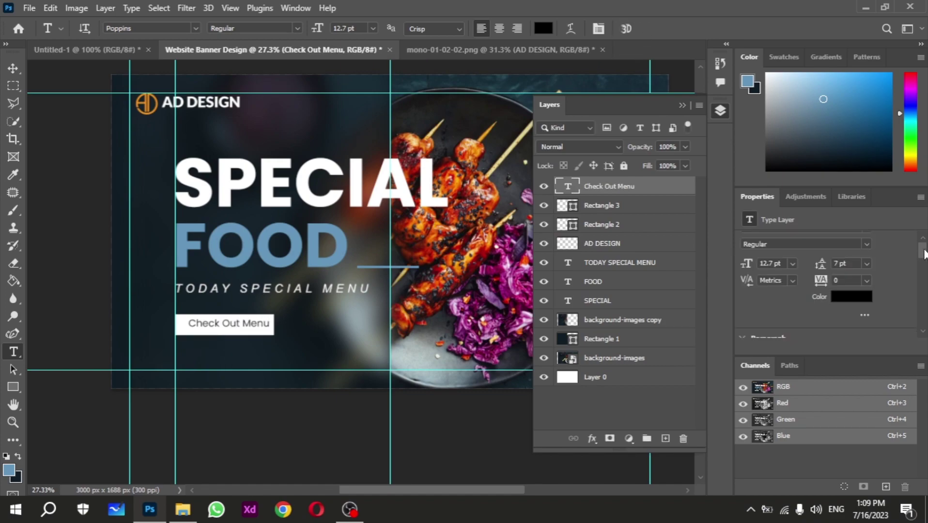
scroll(227, 343, "up", 2)
key("v")
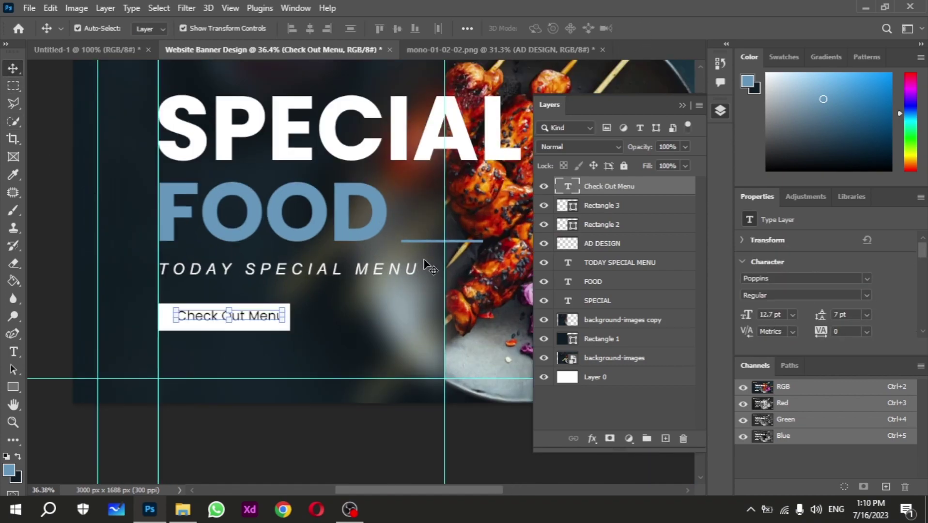
left_click_drag(267, 322, 257, 324)
left_click(327, 330)
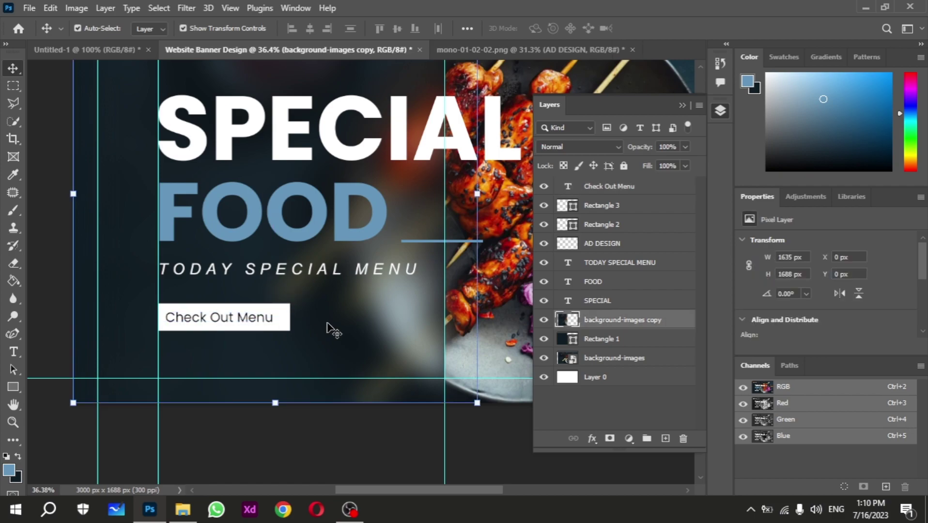
scroll(895, 284, "down", 2)
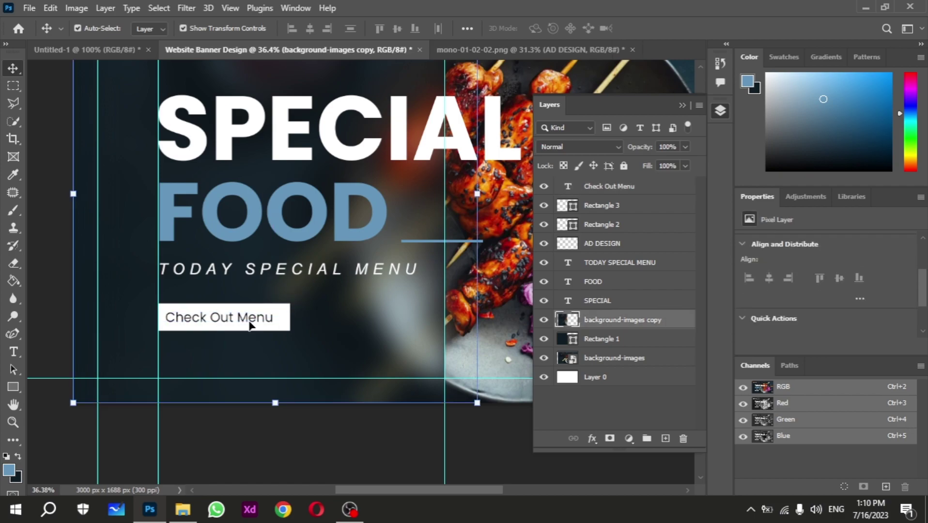
Change the Check Out Menu font weight, trying bold then a lighter weight
left_click(609, 186)
left_click(854, 295)
left_click(800, 346)
left_click(865, 293)
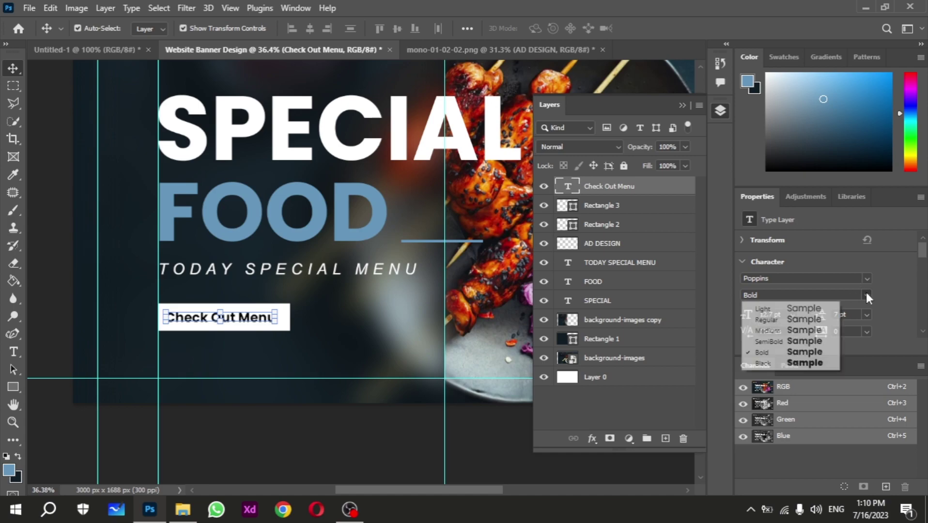
left_click(775, 310)
left_click(391, 334)
scroll(323, 342, "down", 1)
scroll(323, 342, "down", 1)
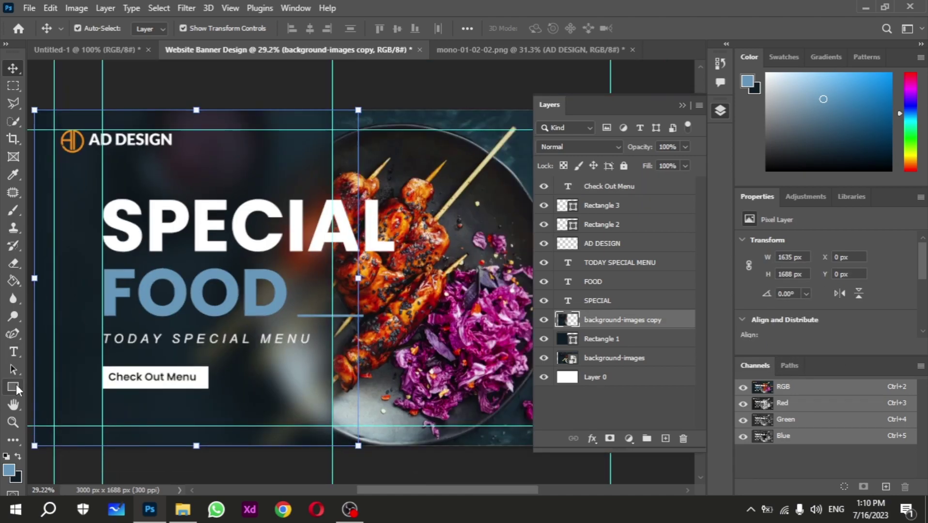
key("u")
scroll(323, 342, "up", 1)
Draw a 2020×270 px white bar and move it to the banner's bottom-left edge
left_click_drag(72, 309, 519, 375)
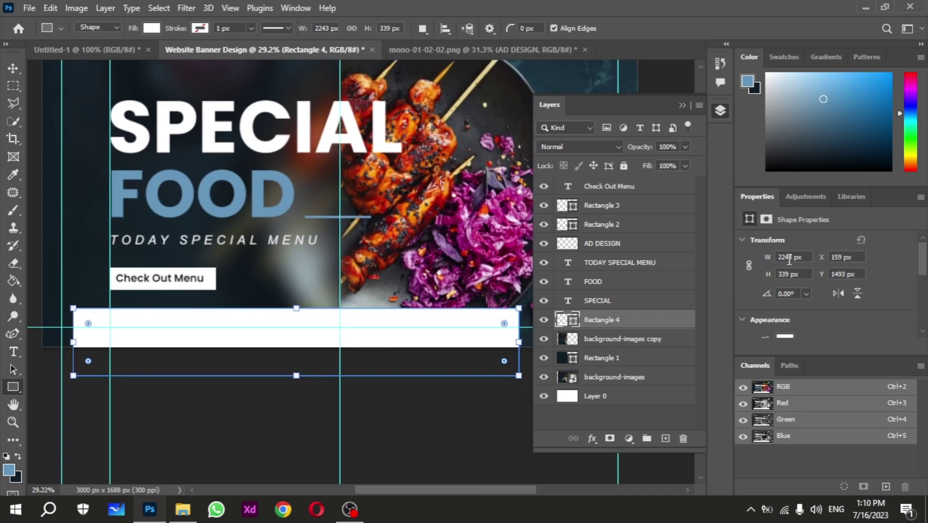
type("020")
key("Tab")
type("270")
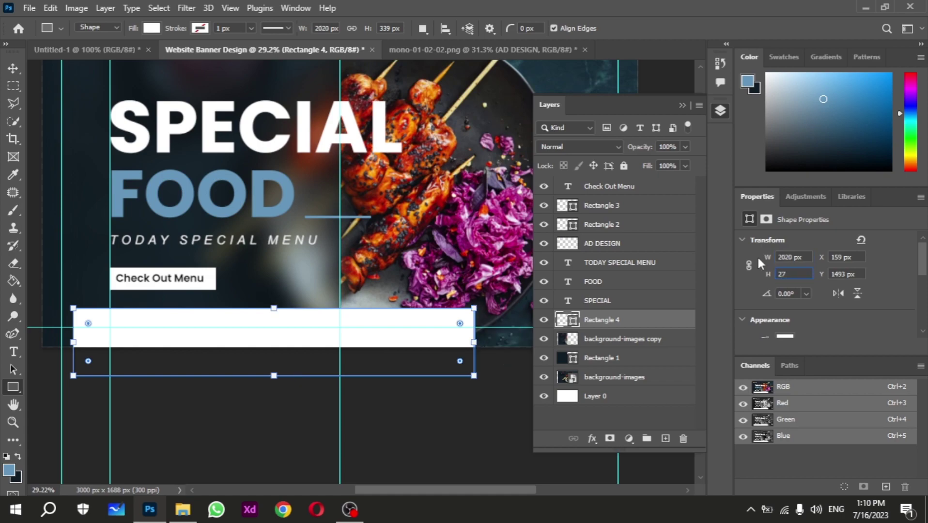
key("Return")
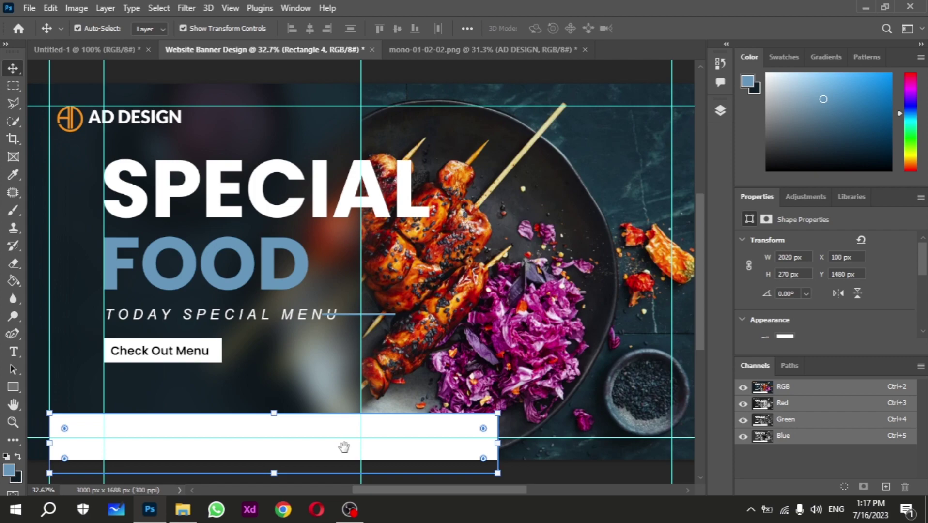
mouse_move(344, 447)
left_mouse_down()
mouse_move(379, 389)
mouse_move(357, 376)
left_mouse_up()
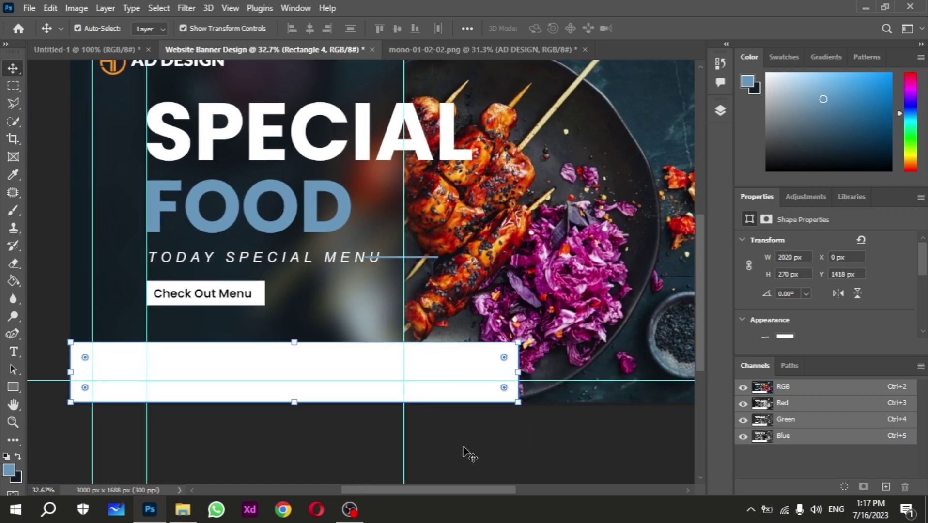
left_click(387, 433)
left_click_drag(141, 377, 224, 385)
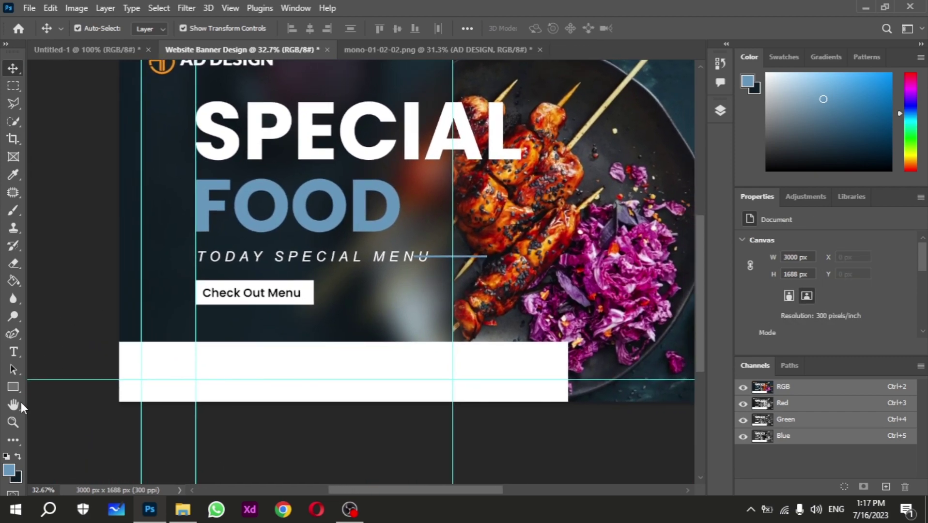
Draw a 135 px wide rectangle beside the button and fill it black
key("u")
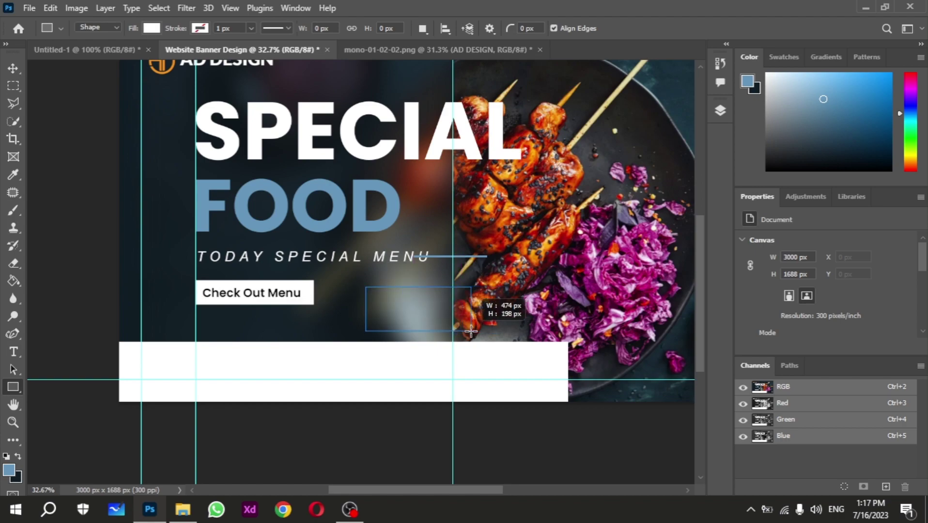
left_click_drag(401, 332, 471, 332)
type("270")
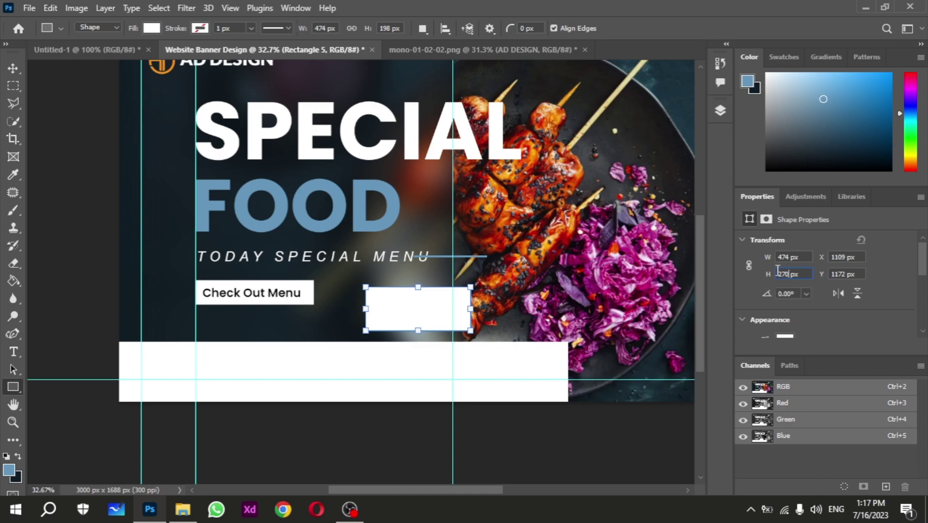
type("135")
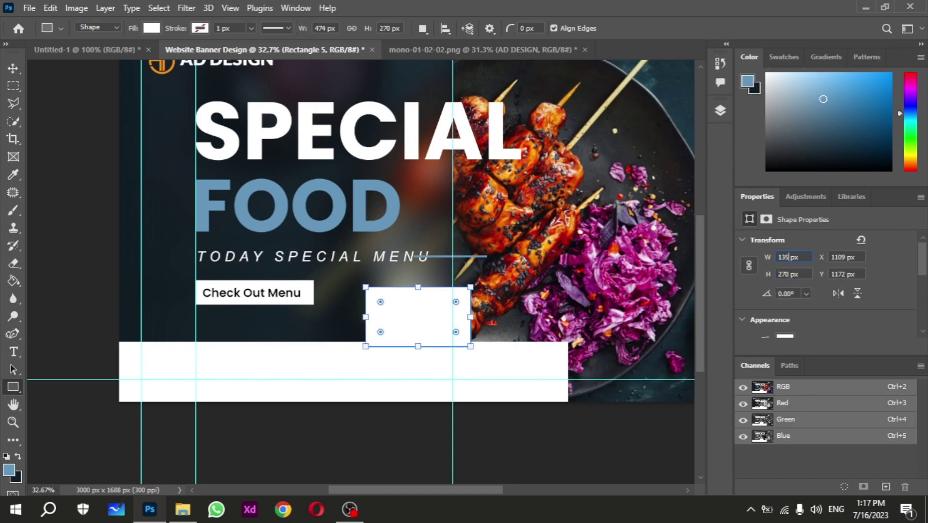
left_click(13, 68)
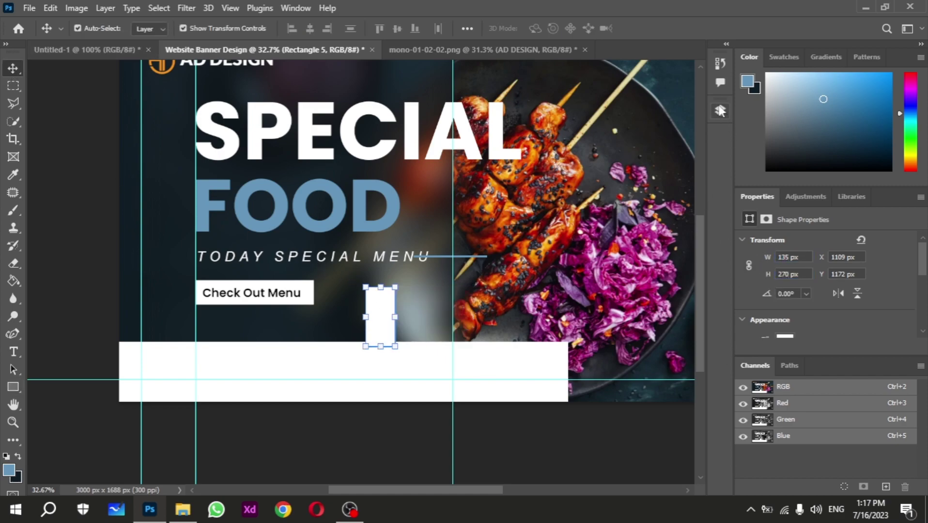
left_click(720, 111)
double_click(570, 187)
left_click(623, 331)
left_click(877, 150)
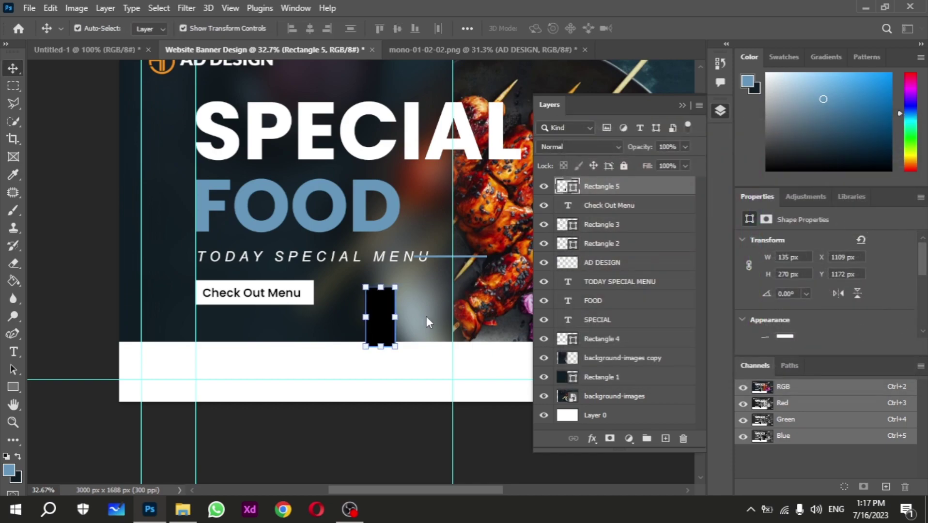
Move the bar to the strip's left end and recolour it dark blue-grey #111d25
mouse_move(373, 310)
left_mouse_down()
mouse_move(127, 365)
mouse_move(160, 367)
left_mouse_up()
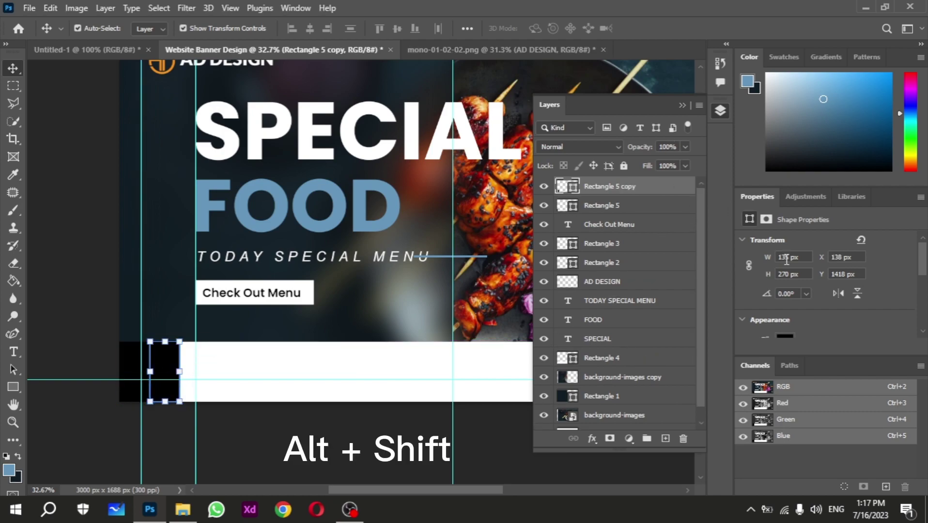
type("100")
left_click_drag(177, 371, 178, 371)
double_click(575, 188)
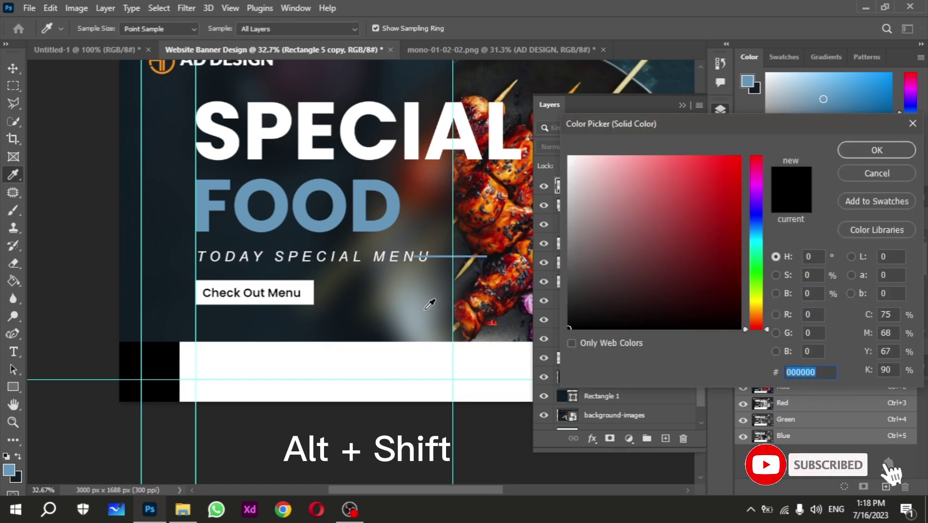
left_click(169, 264)
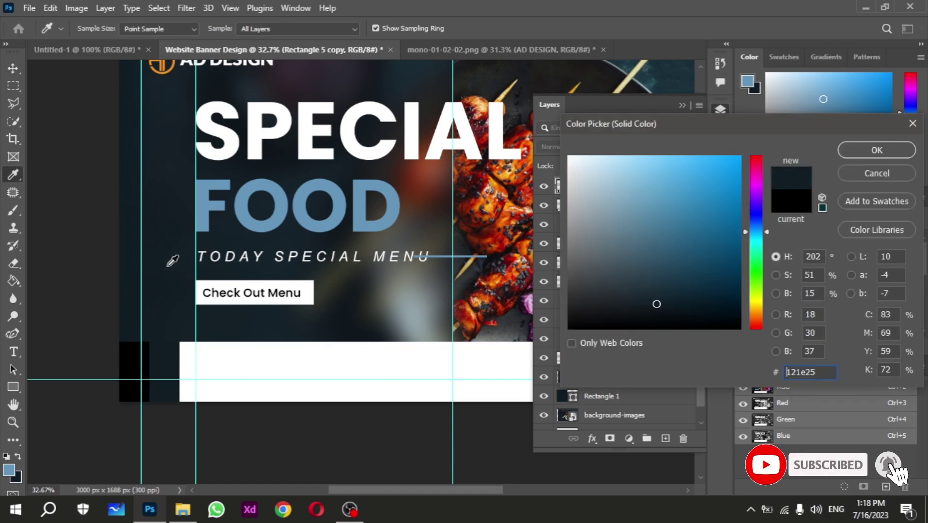
double_click(820, 372)
type("111d")
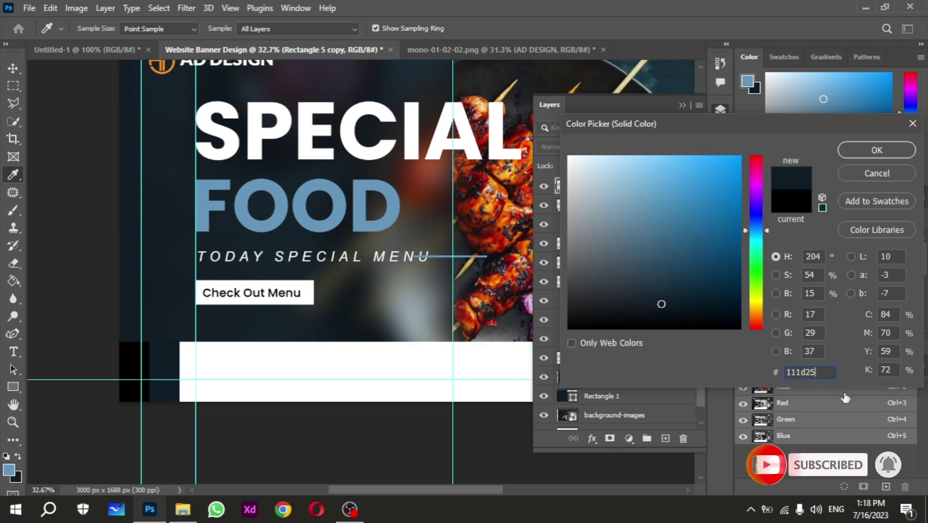
left_click(877, 151)
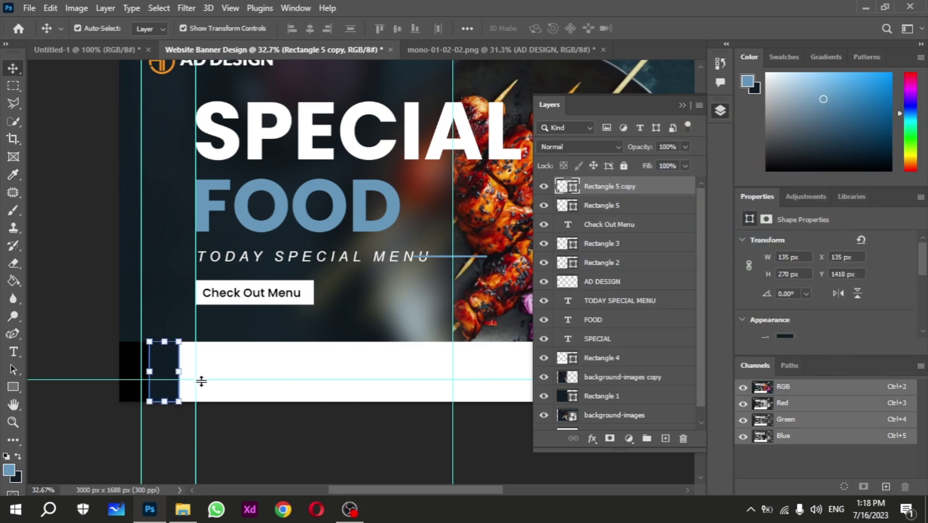
Alt-drag copies of the dark bar to divide the bottom strip into slots
left_click_drag(169, 375, 464, 386)
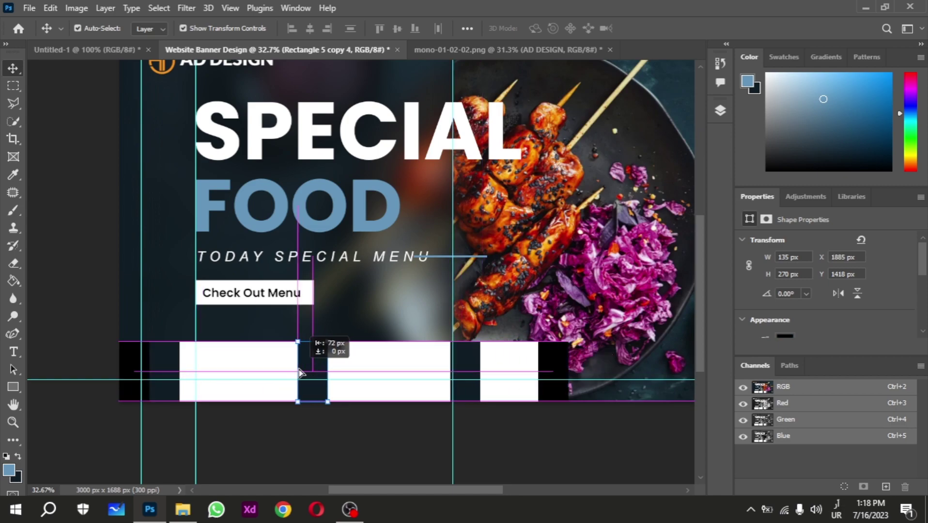
mouse_move(314, 368)
left_mouse_down()
mouse_move(450, 369)
mouse_move(305, 368)
left_mouse_up()
left_click_drag(441, 373, 418, 365)
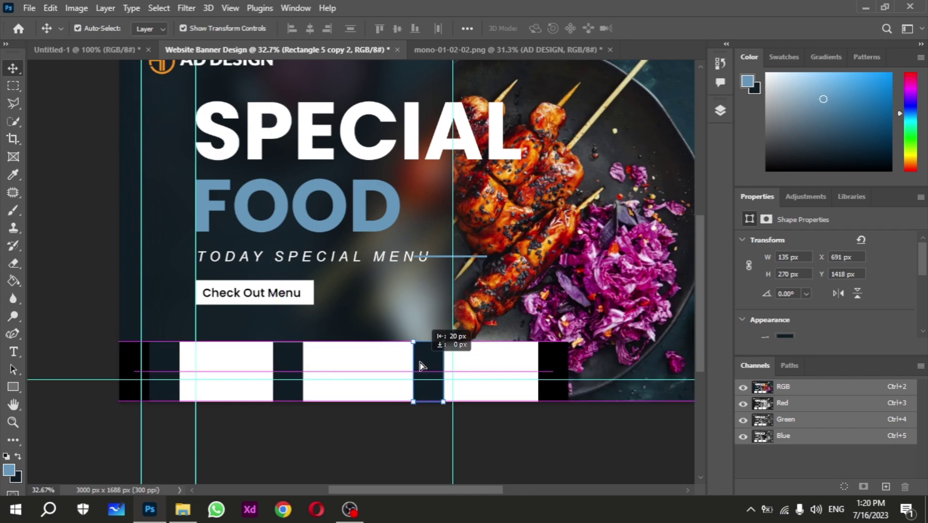
Draw a rectangle filling the first slot and drag pasta.png onto the canvas
key("F7")
key("u")
left_click_drag(178, 338, 298, 414)
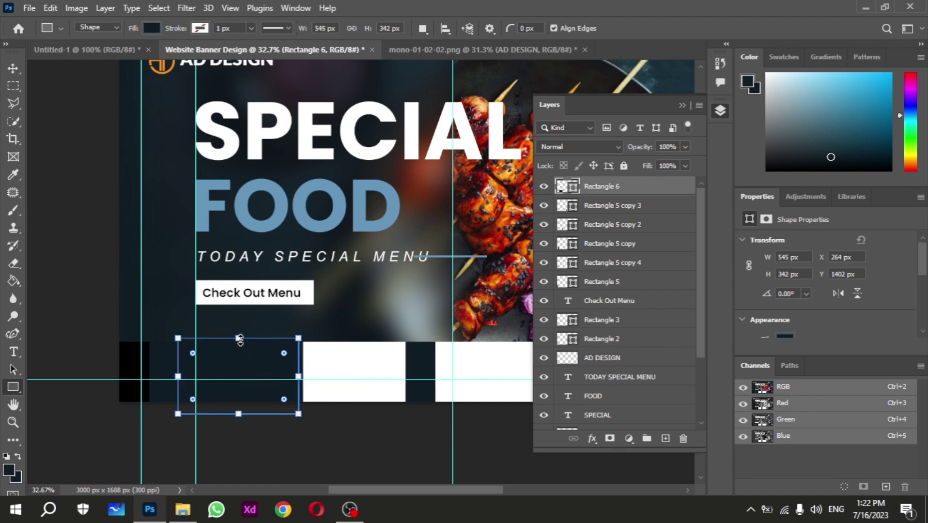
left_click_drag(240, 339, 239, 384)
left_click_drag(299, 377, 302, 378)
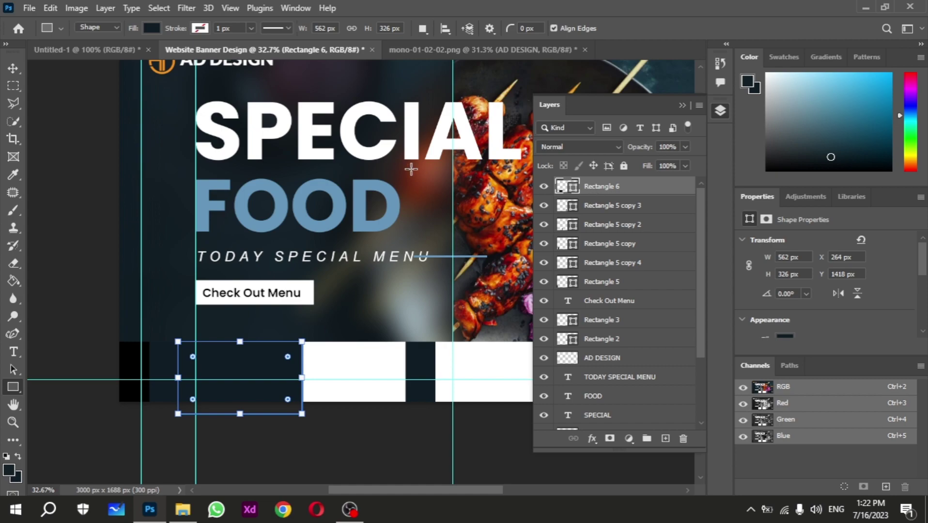
left_click(182, 510)
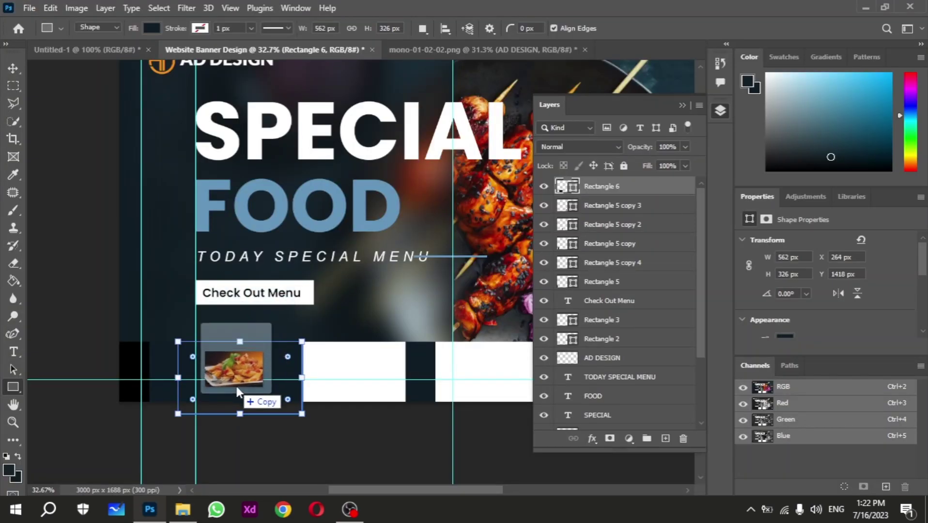
left_click_drag(544, 177, 238, 383)
Scale the pasta photo and clip it into the first slot's Rectangle 6
left_click(682, 106)
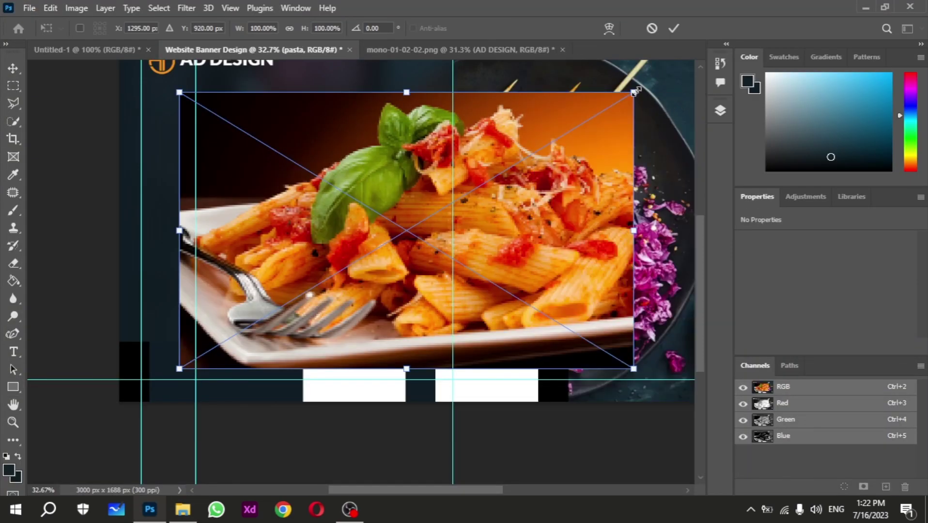
left_click_drag(634, 92, 459, 198)
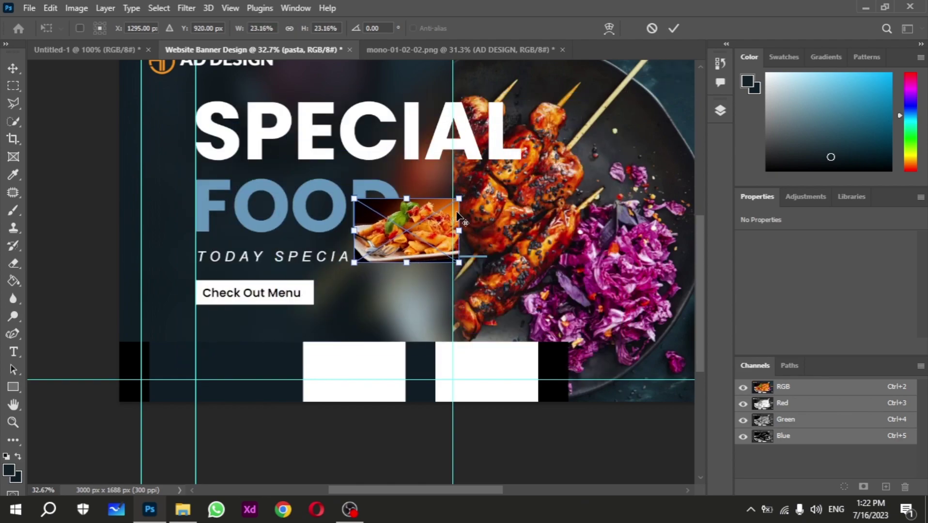
left_click_drag(407, 246, 258, 369)
left_click(720, 110)
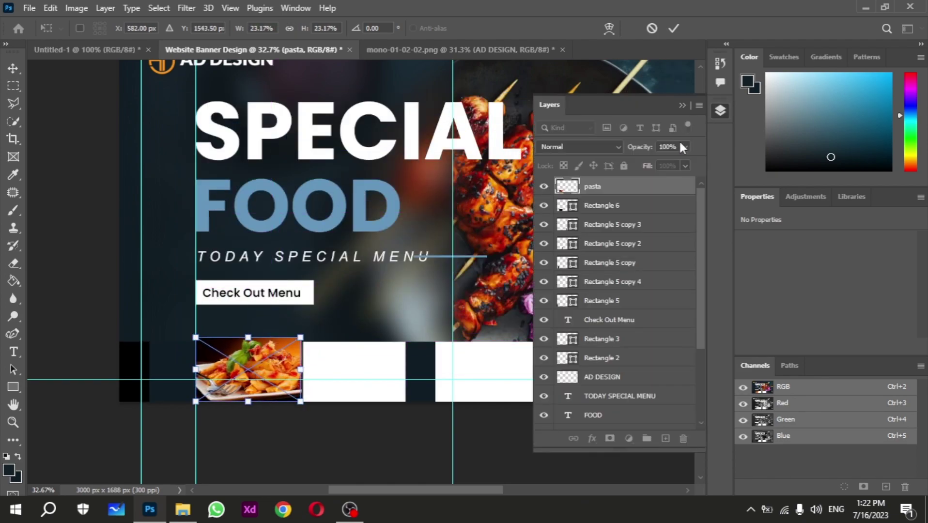
left_click(572, 195, "alt")
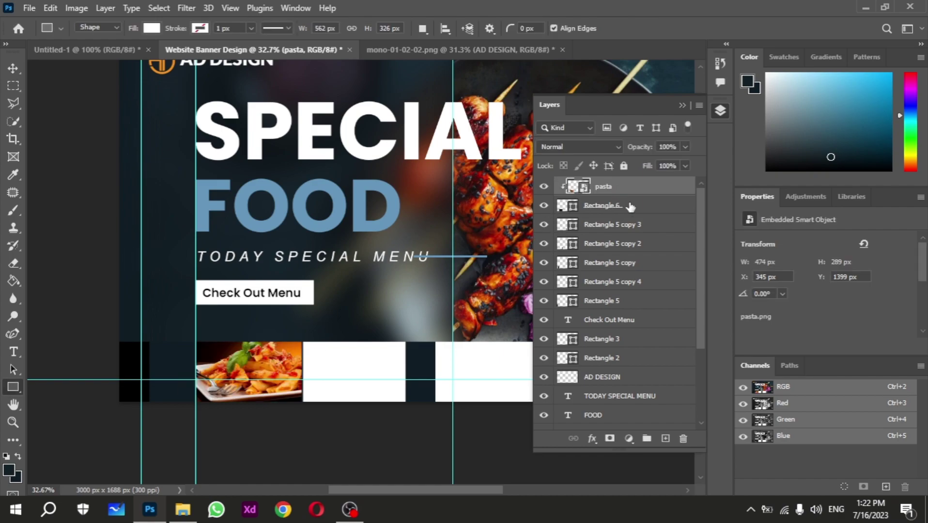
left_click_drag(630, 206, 619, 264)
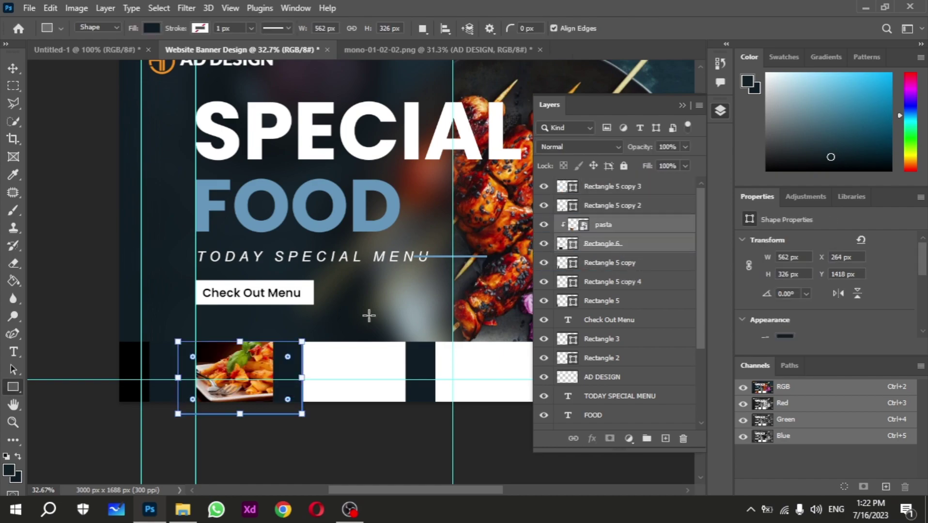
key("ctrl+t")
left_click_drag(283, 398, 295, 413)
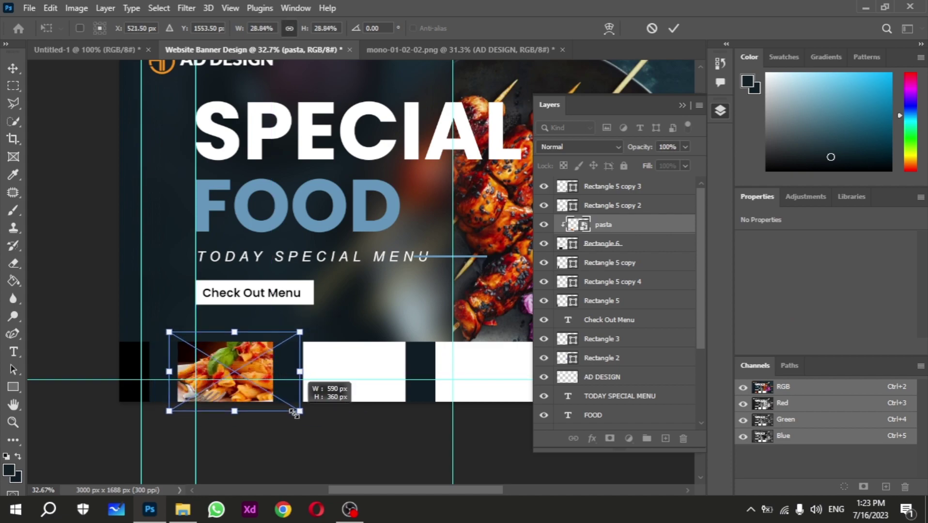
left_click_drag(295, 413, 280, 406)
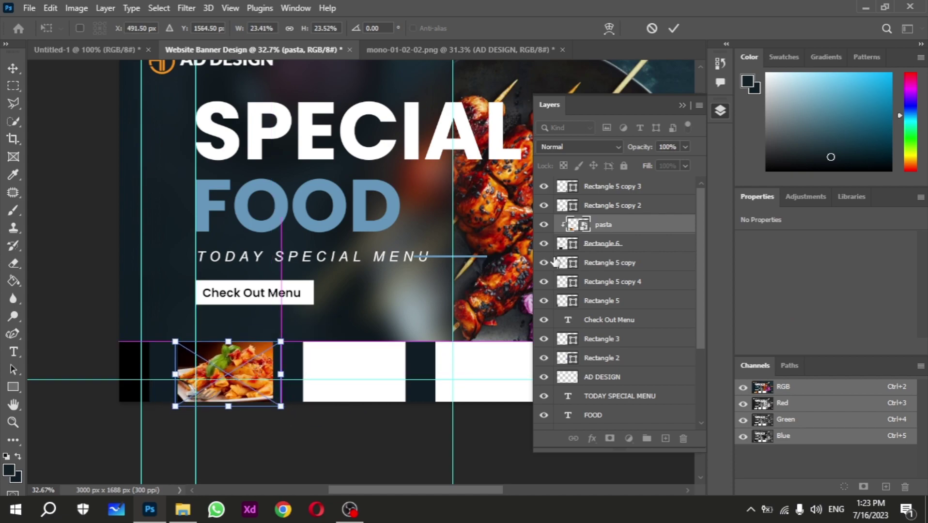
double_click(562, 243)
Draw a red rectangle over the second slot and drag a copy to the third
left_click(617, 190)
left_click(875, 149)
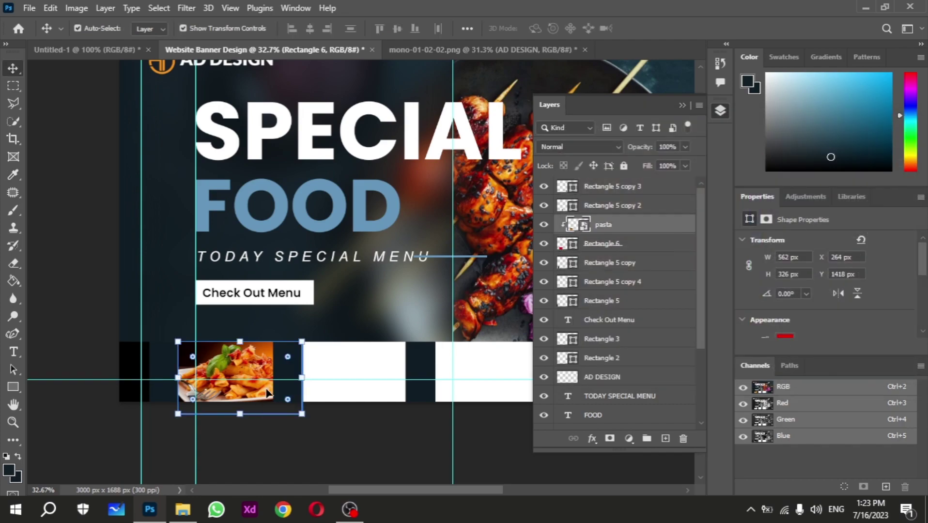
mouse_move(268, 393)
left_mouse_down()
mouse_move(300, 369)
mouse_move(410, 415)
left_mouse_up()
left_click(331, 430)
key("u")
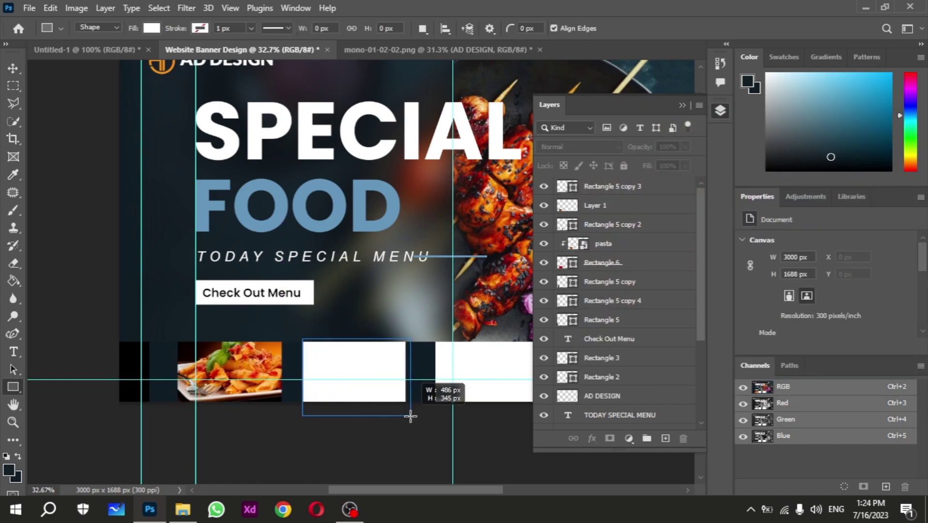
double_click(561, 186)
key("Return")
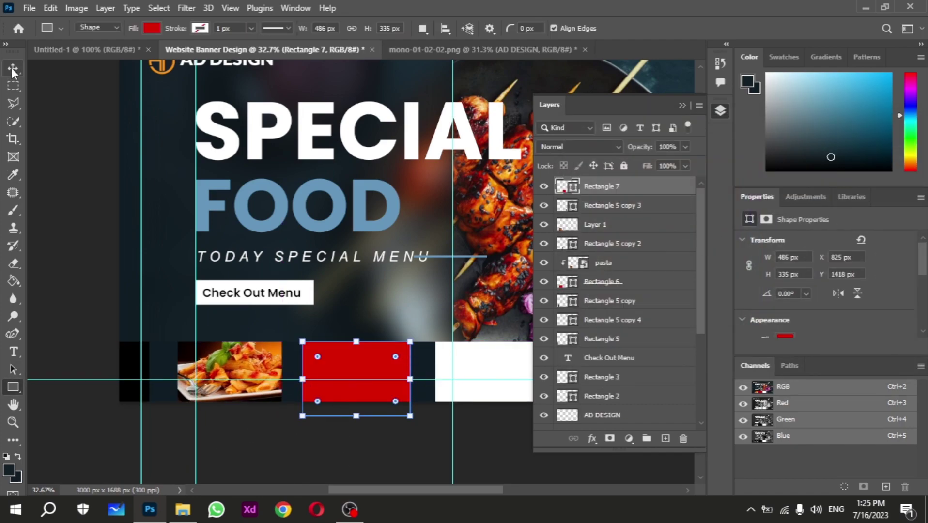
left_click(13, 69)
left_click(601, 281)
left_click(619, 188)
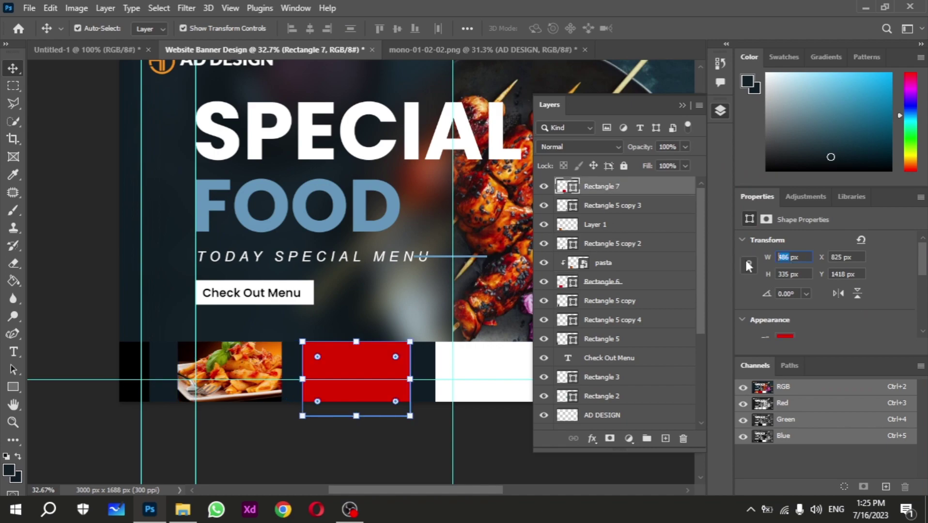
scroll(373, 388, "right", 5)
left_click_drag(233, 365, 366, 365)
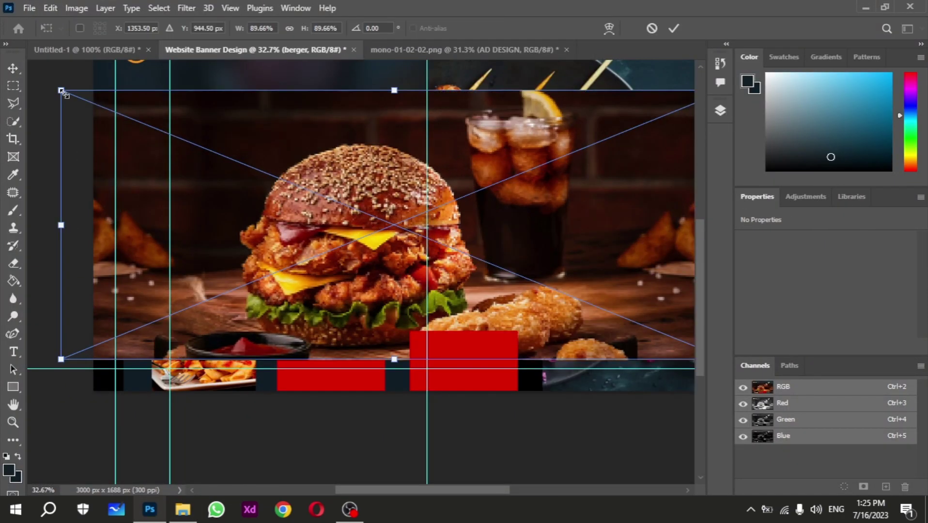
Scale the burger photo into the second slot and clip it to its red rectangle
left_click_drag(66, 96, 310, 173)
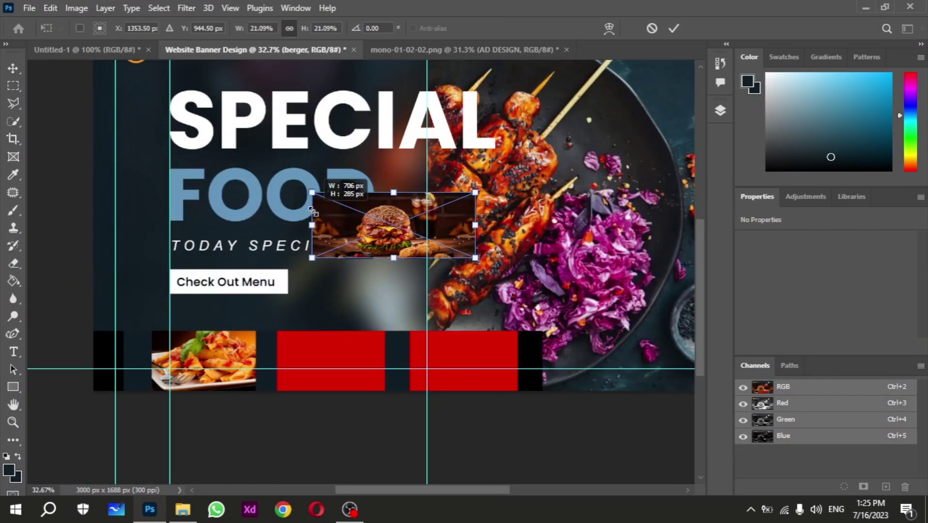
left_click_drag(393, 216, 326, 362)
left_click_drag(383, 393, 407, 405)
key("Return")
key("F7")
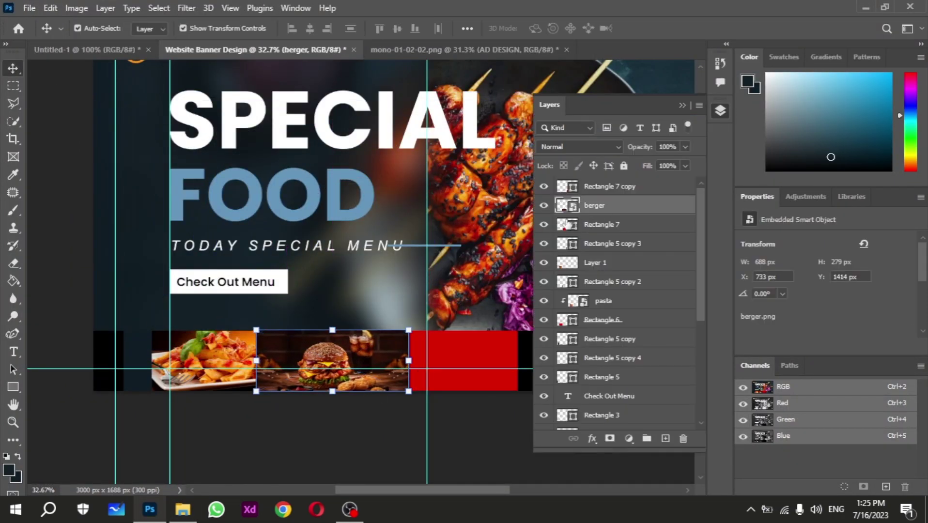
key("ctrl+alt+g")
key("ctrl+t")
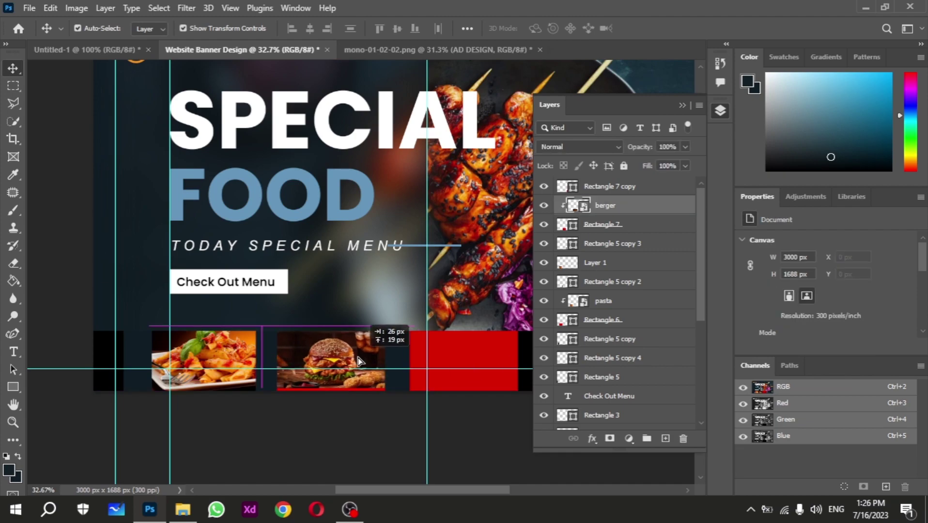
left_click_drag(409, 391, 423, 396)
left_click_drag(333, 364, 333, 359)
mouse_move(423, 396)
left_mouse_down()
mouse_move(409, 389)
mouse_move(423, 395)
left_mouse_up()
left_click_drag(352, 343, 352, 338)
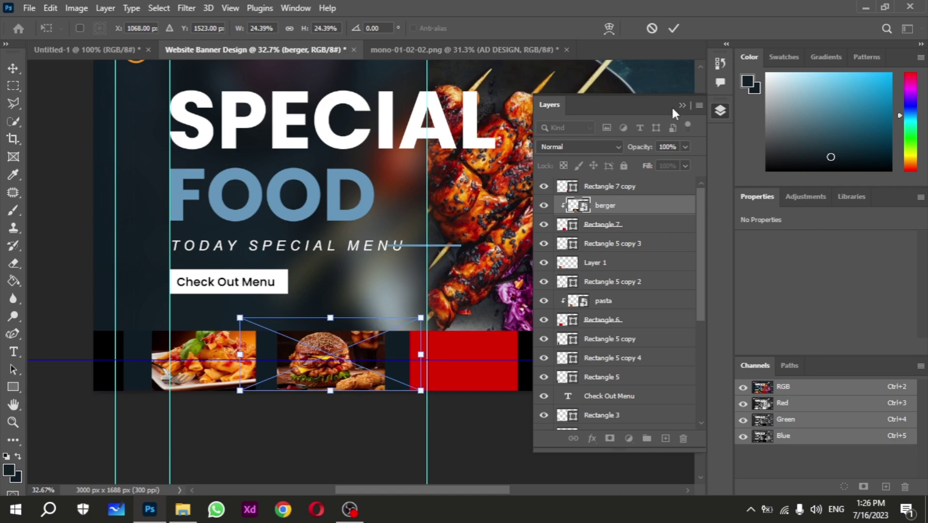
key("Return")
Drag in the pizza photo, clip it to the third slot, and scale it to fill
left_click(182, 509)
left_click_drag(615, 175, 397, 375)
mouse_move(680, 66)
left_mouse_down()
mouse_move(526, 102)
mouse_move(331, 196)
left_mouse_up()
left_click_drag(285, 222, 323, 360)
key("Return")
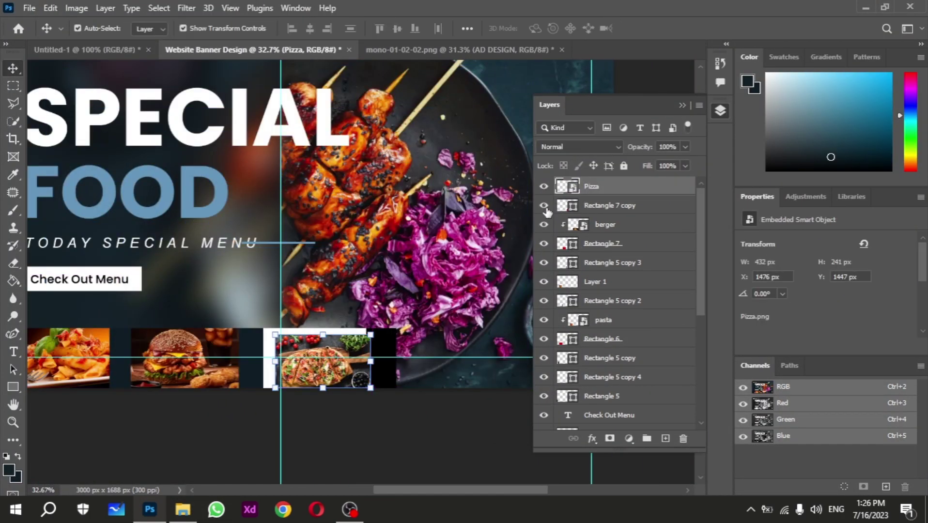
key("ctrl+alt+g")
key("ctrl+t")
left_click_drag(275, 334, 256, 314)
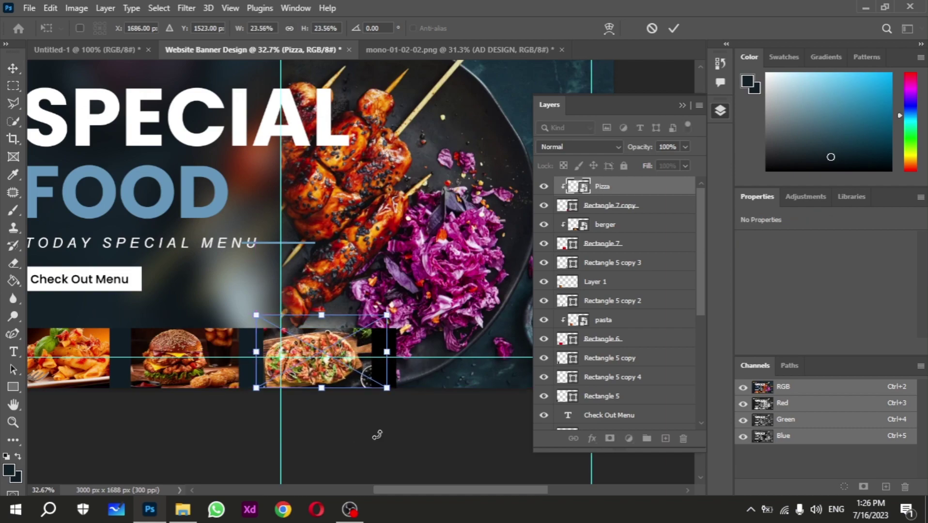
key("Return")
Nudge the thin accent line beside FOOD up and left
key("ctrl+minus")
left_click(372, 239)
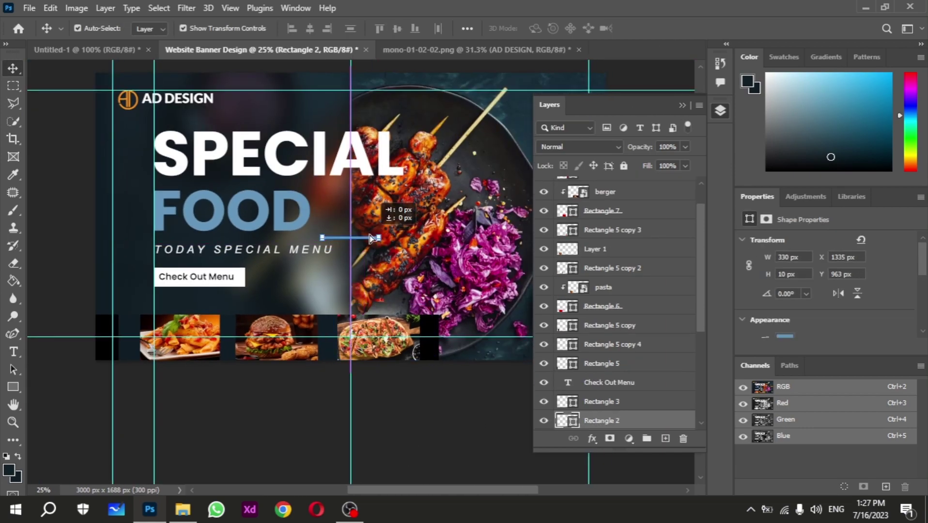
left_click_drag(372, 239, 368, 230)
left_click(381, 421)
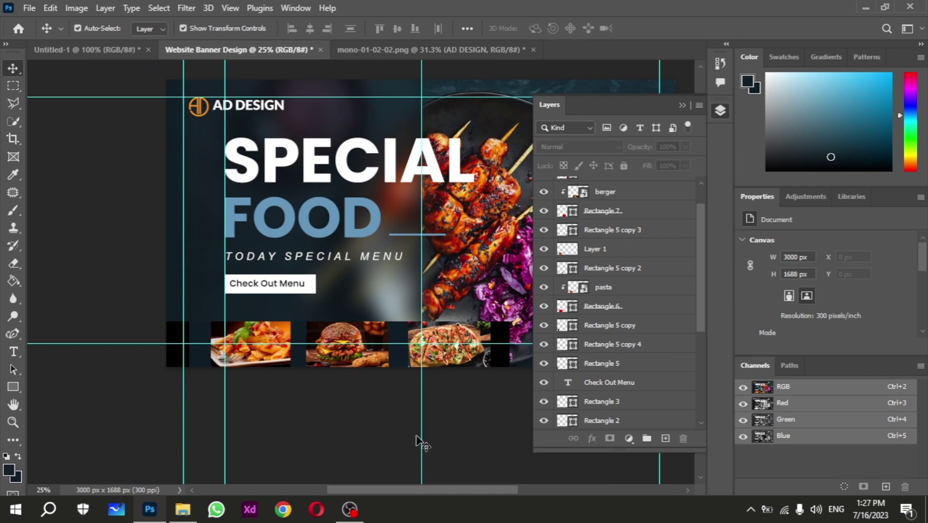
Add a white PASTA text label below the Check Out Menu button
key("t")
left_click(298, 311)
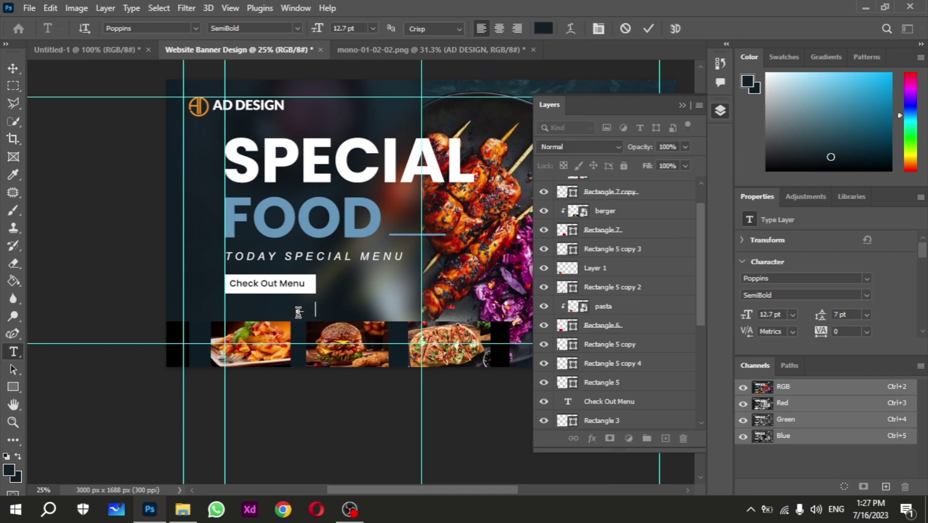
left_click(549, 31)
type("PASTA")
left_click(648, 28)
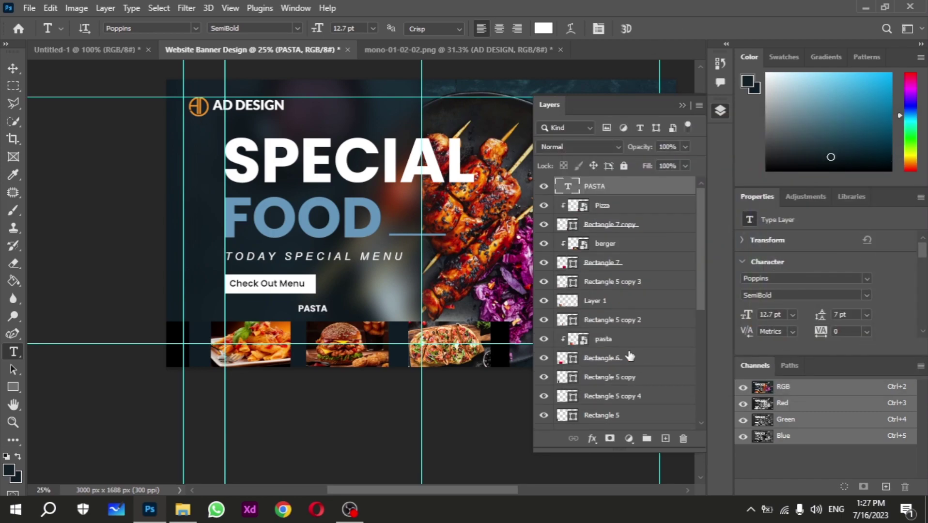
scroll(615, 267, "down", 3)
key("v")
left_click(575, 286)
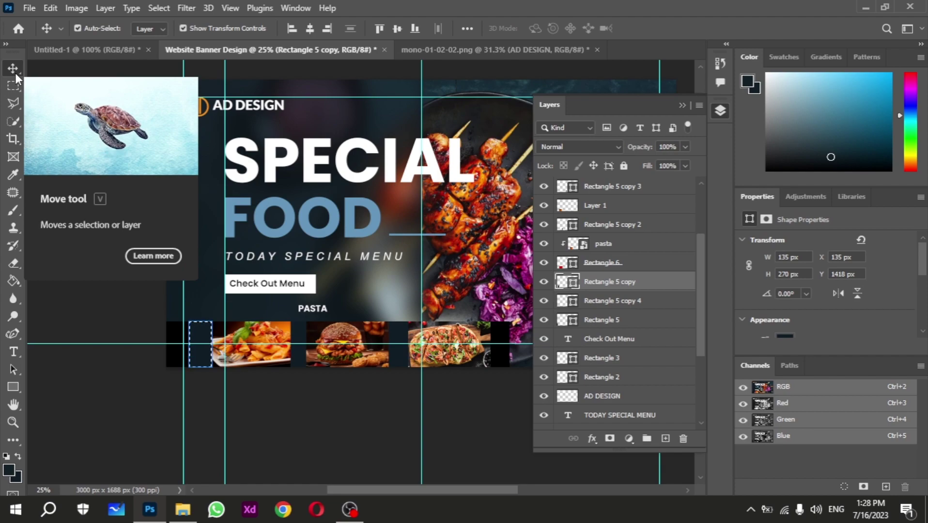
Set the PASTA label to 10 pt with 26 tracking
scroll(229, 336, "left", 3)
left_click(379, 318)
right_click(379, 318)
key("Escape")
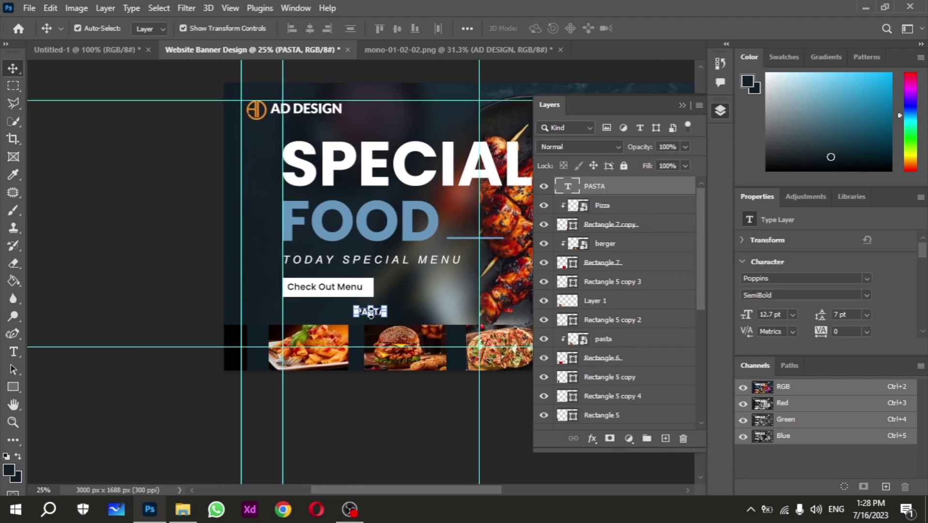
scroll(379, 318, "up", 2)
double_click(378, 309)
right_click(378, 307)
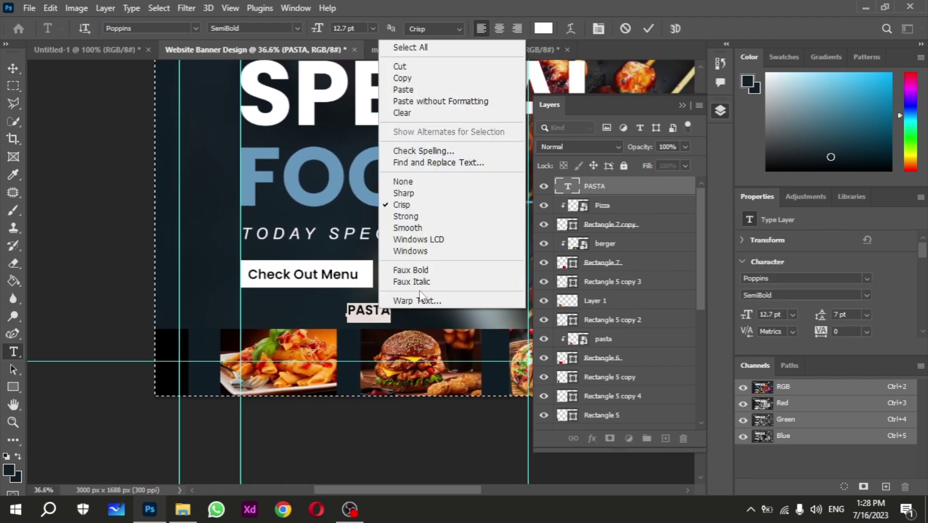
left_click(14, 67)
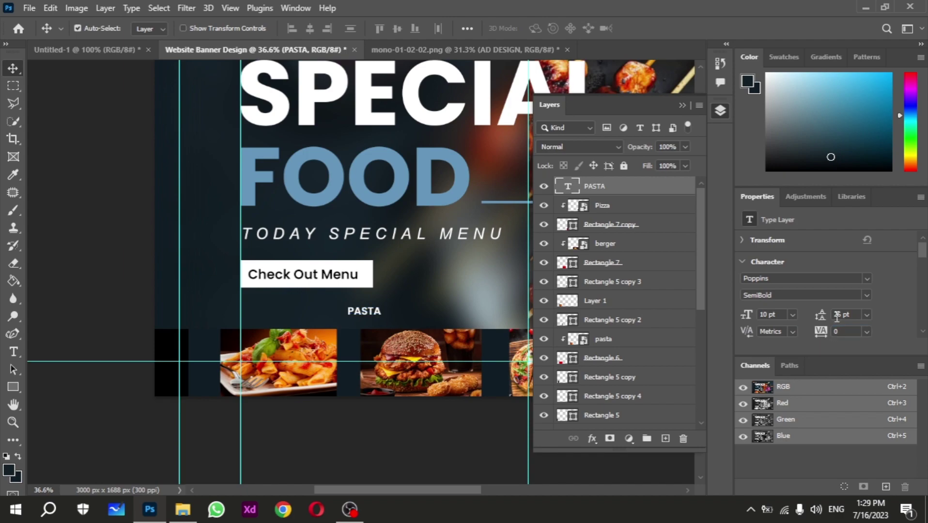
Rotate the PASTA label 90° counter-clockwise
key("ctrl+t")
right_click(361, 325)
left_click(402, 286)
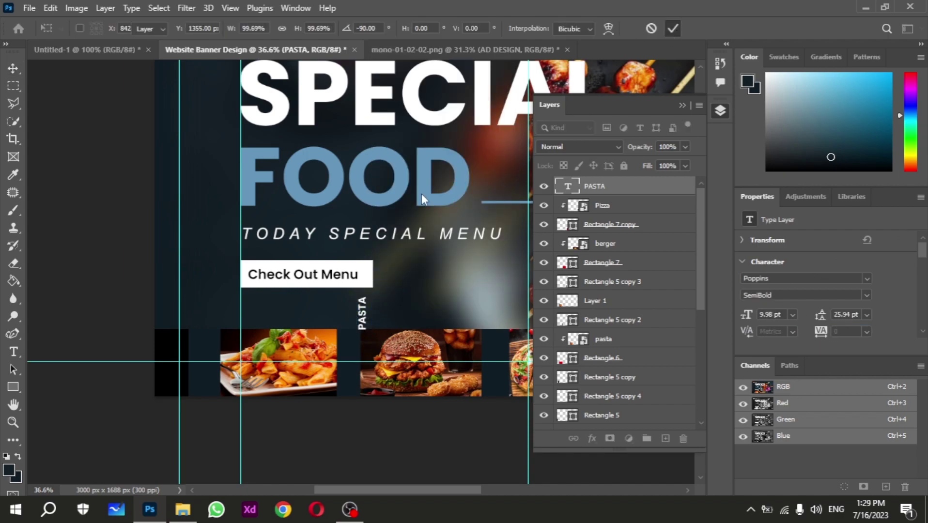
Place the vertical PASTA label in the first dark bar and copy it to the other bars
key("Return")
left_click_drag(362, 320, 203, 371)
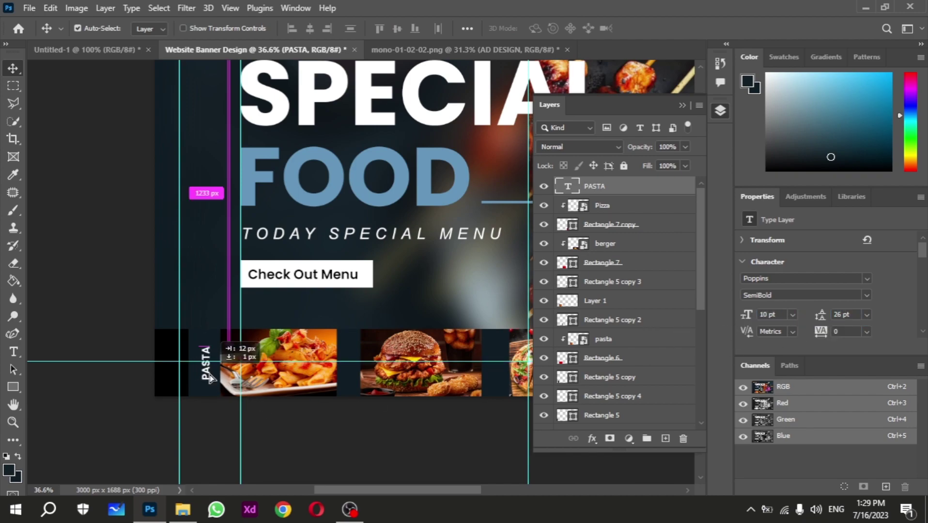
left_click_drag(213, 376, 345, 375)
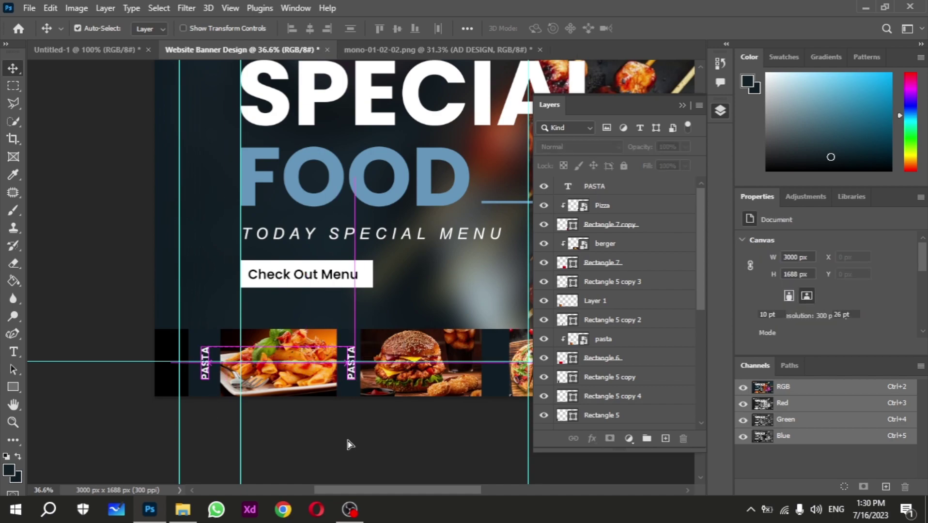
scroll(345, 375, "right", 3)
left_click_drag(206, 373, 355, 374)
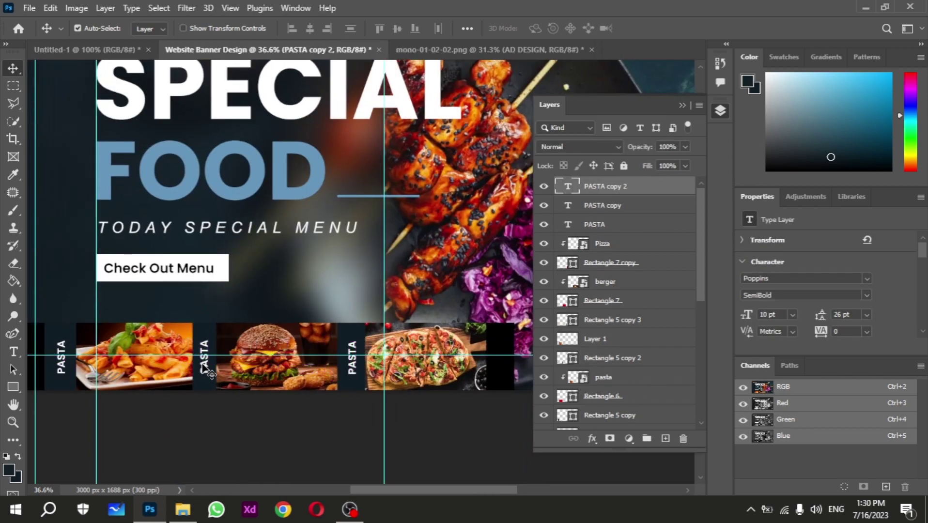
Change the copies to BURGER and PIZZA, then select all three labels
double_click(206, 357)
left_click(352, 368, "ctrl")
type("PIZZA")
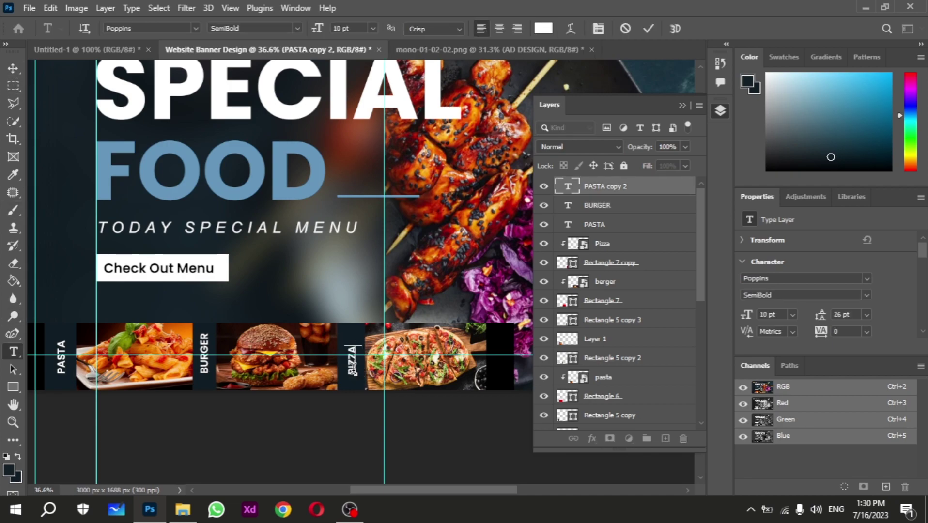
key("ctrl+Return")
key("v")
left_click(203, 368)
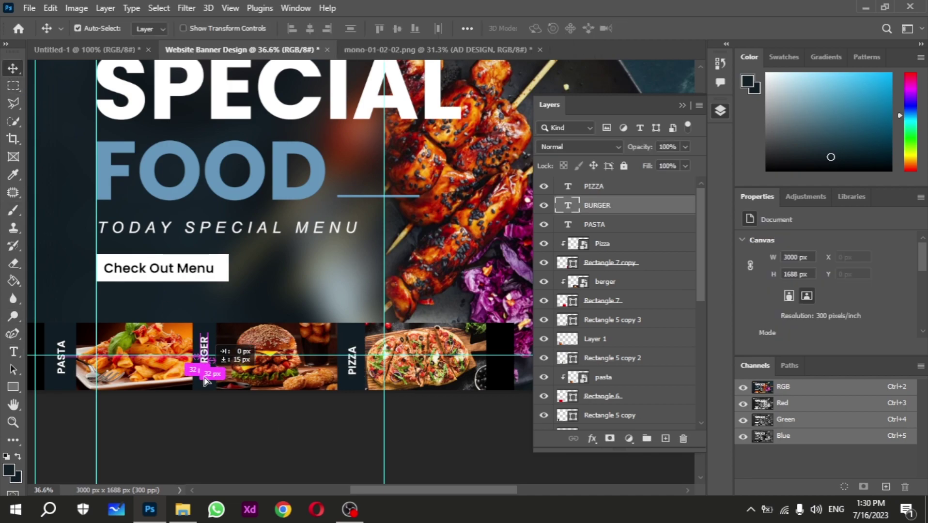
left_click(354, 369, "shift")
left_click(65, 370, "shift")
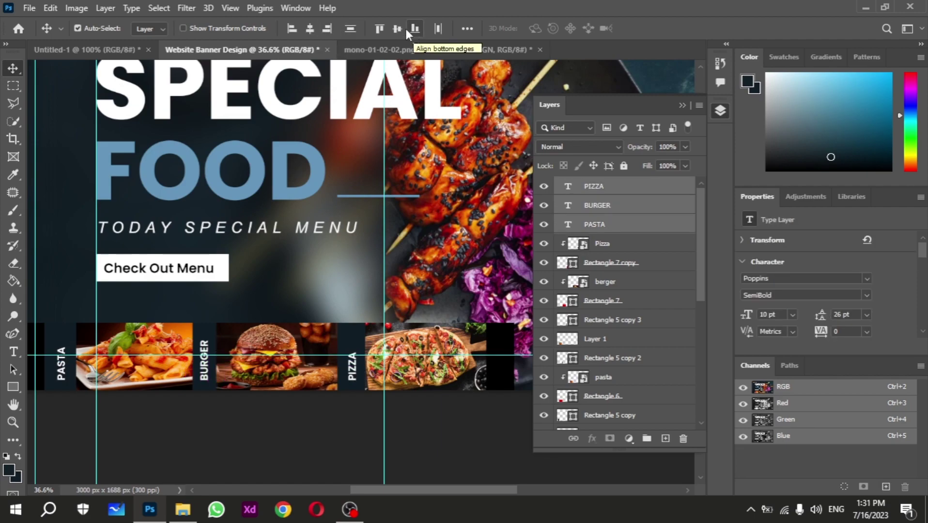
With auto-select off, try centring the BURGER label on its bar, then undo it
left_click(65, 369)
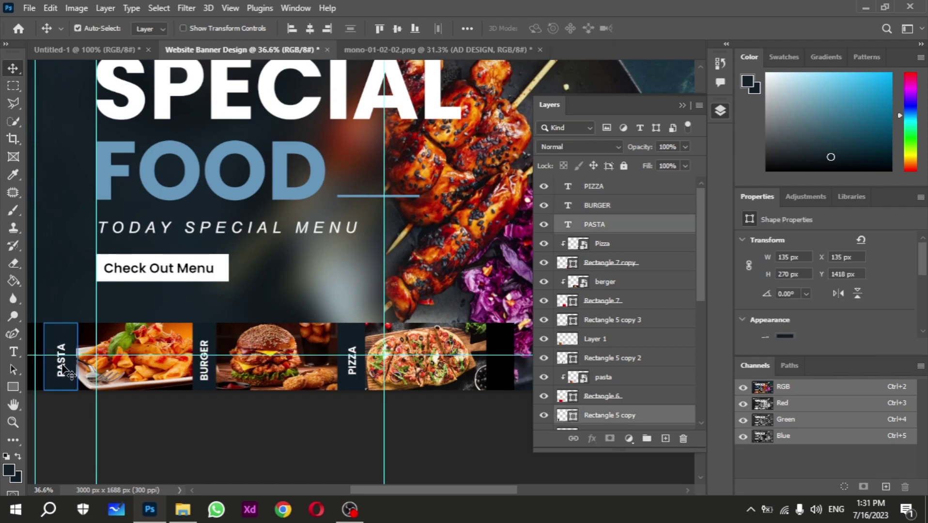
left_click(213, 361)
left_click(77, 28)
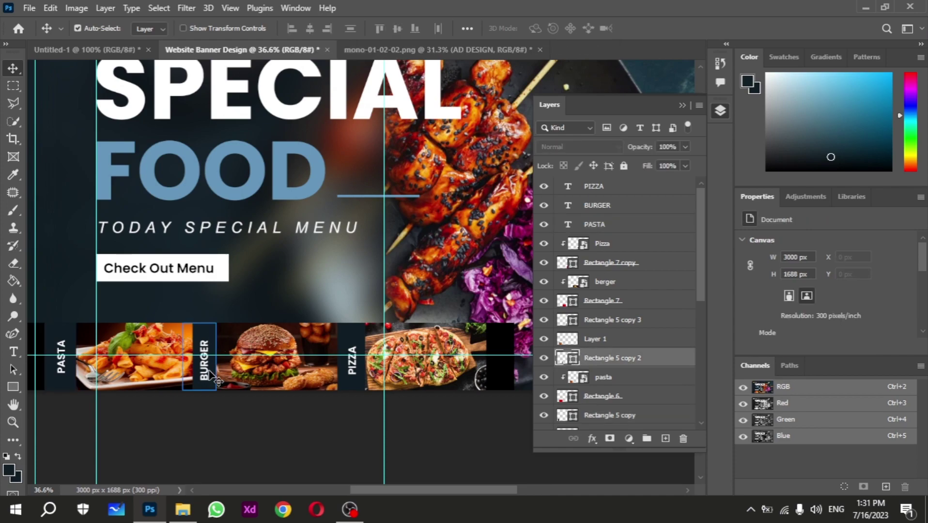
left_click(605, 205, "shift")
left_click(310, 29)
key("ctrl+z")
key("ctrl+z")
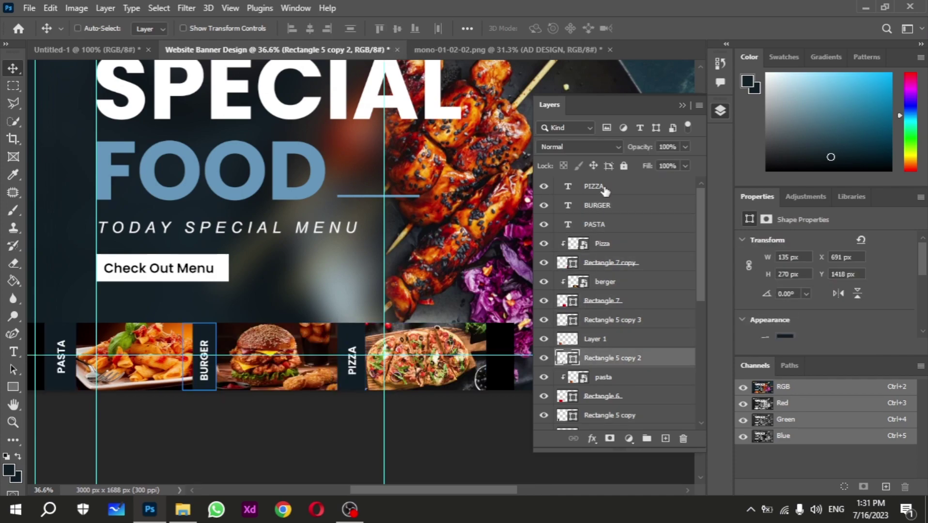
key("ctrl+z")
Raise the BURGER bar two layers, above the pasta photo
left_click(136, 358)
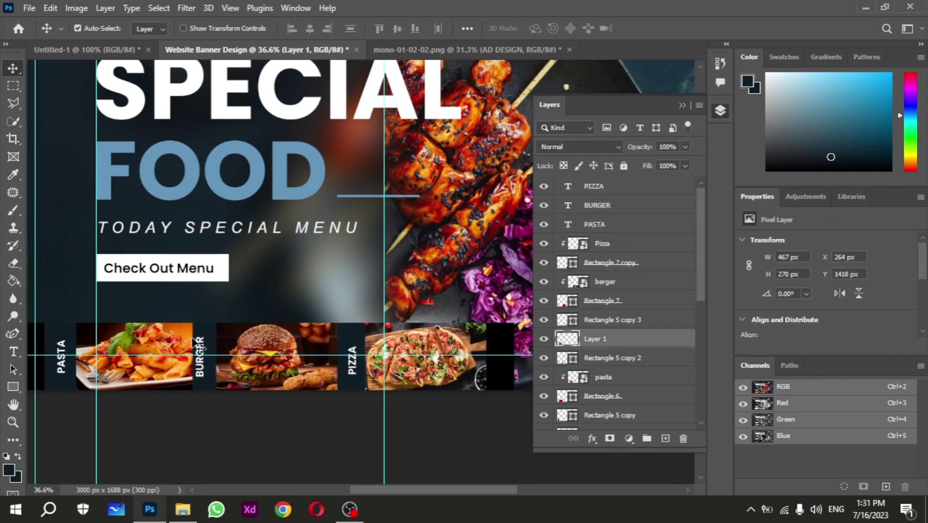
key("ctrl+t")
key("Return")
left_click(200, 356, "ctrl")
key("ctrl+bracketright")
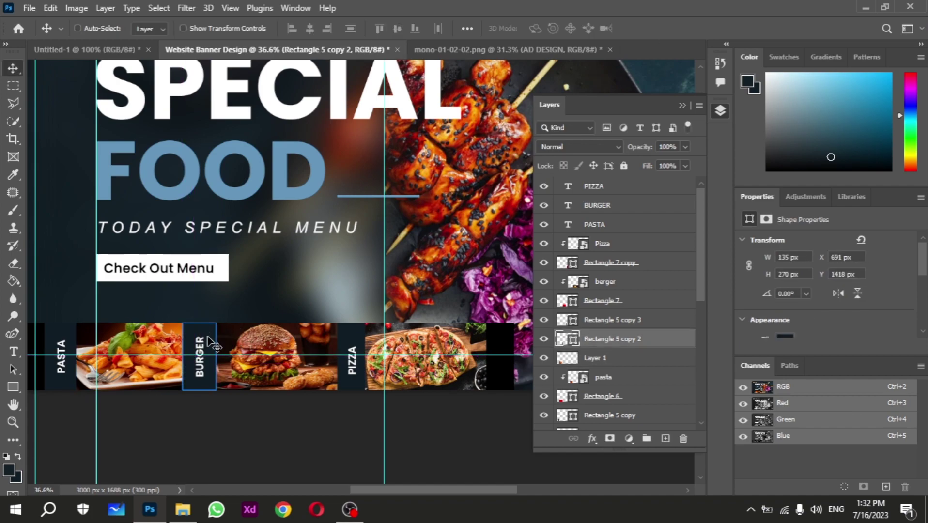
key("ctrl+bracketright")
Raise the PIZZA bar above the burger photo using Ctrl+]
left_click(361, 335, "ctrl")
key("ctrl+bracketright")
key("ctrl+bracketright")
key("ctrl+bracketright")
key("ctrl+bracketright")
key("ctrl+bracketright")
key("ctrl+bracketright")
key("ctrl+bracketleft")
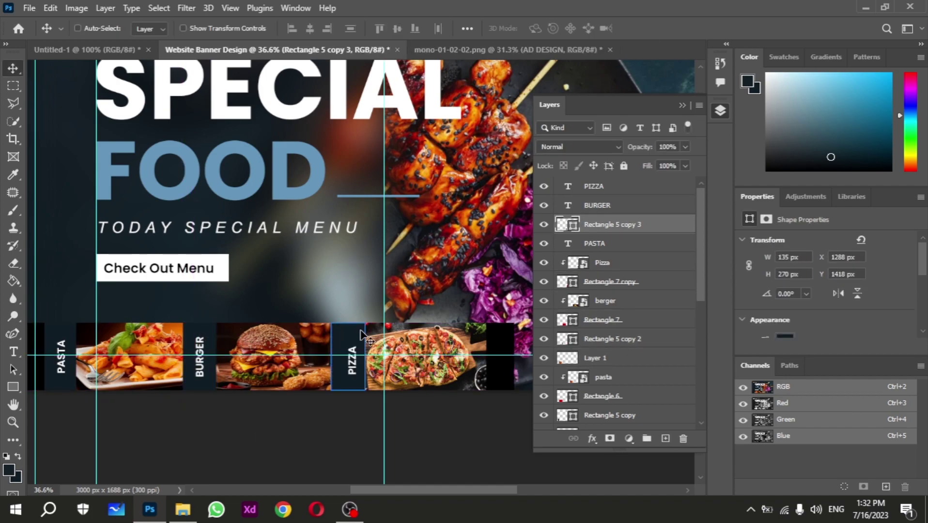
key("ctrl+bracketleft")
key("ctrl+bracketright")
left_click(354, 375)
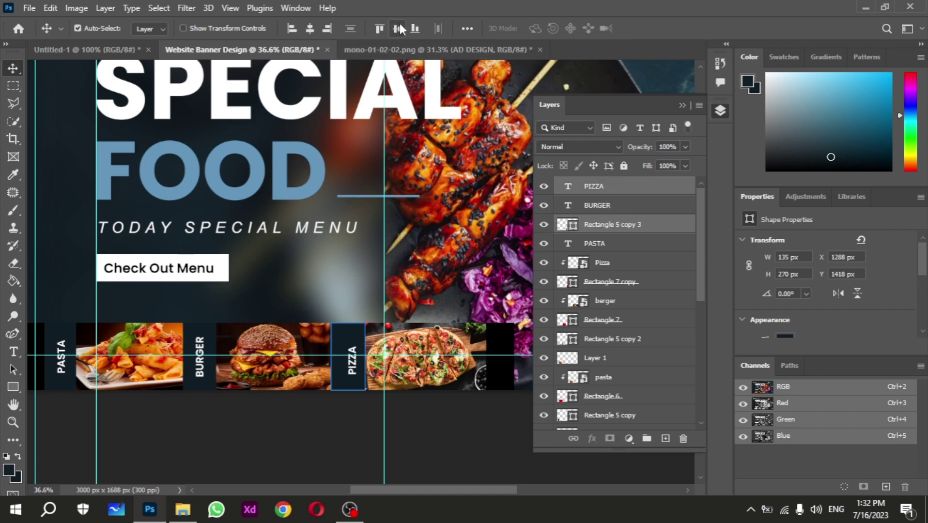
left_click(299, 431)
scroll(374, 414, "left", 2)
Draw a white triangle below the Check Out Menu button and rotate it to point right
left_click_drag(120, 361, 159, 394)
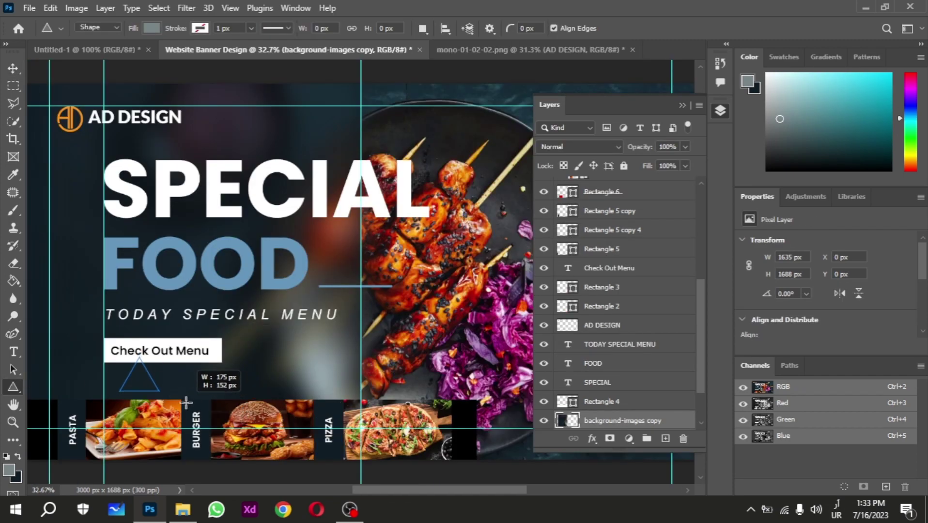
double_click(575, 422)
key("Return")
right_click(271, 375)
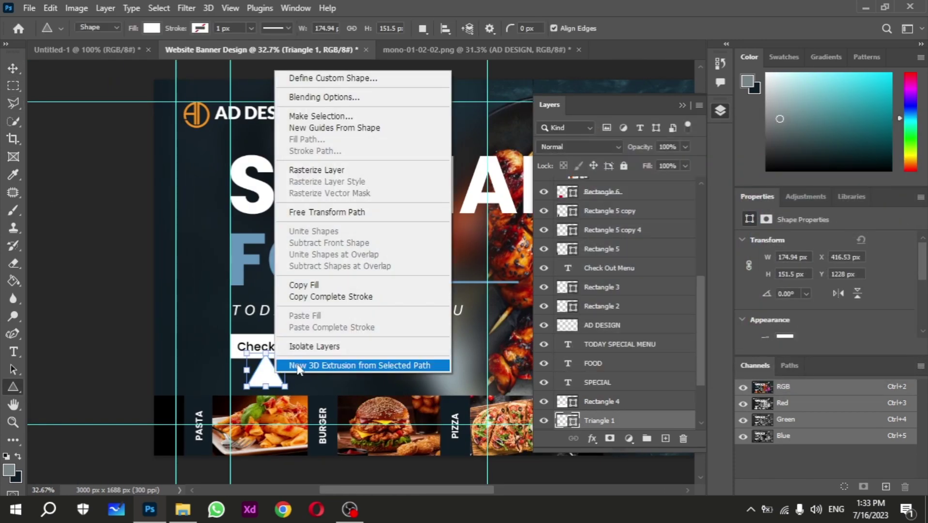
key("ctrl+t")
right_click(266, 380)
left_click(322, 323)
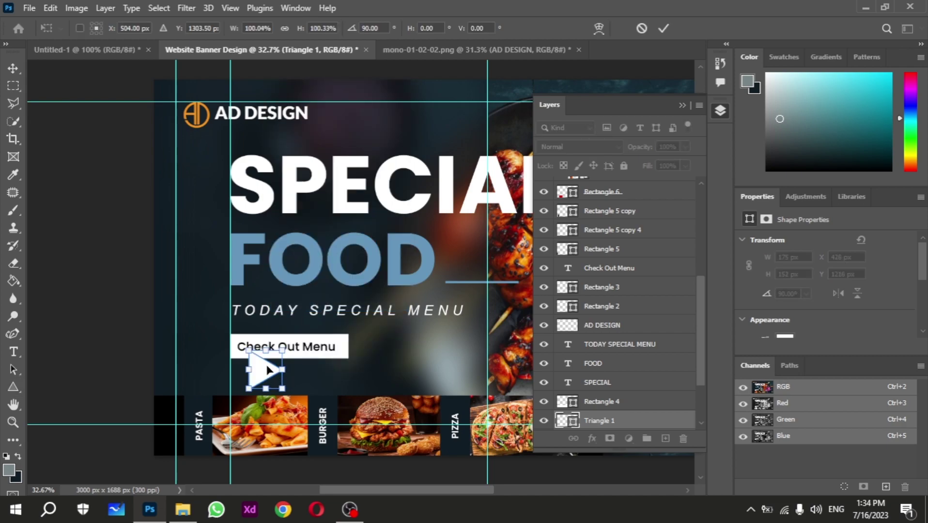
key("Return")
Move the triangle into the black bar left of PASTA and raise it above other layers
left_click_drag(259, 372, 178, 425)
right_click(178, 425)
key("Escape")
key("ctrl+bracketright")
key("ctrl+bracketright")
key("ctrl+bracketright")
key("ctrl+bracketright")
key("ctrl+bracketright")
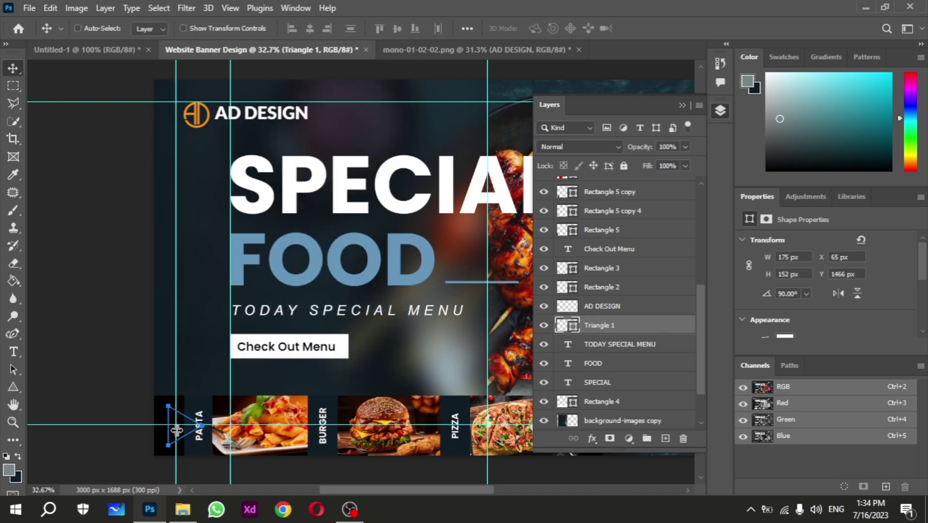
key("ctrl+bracketright")
key("ctrl+bracketright")
key("ctrl+bracketright")
key("ctrl+bracketright")
key("ctrl+bracketright")
key("ctrl+bracketright")
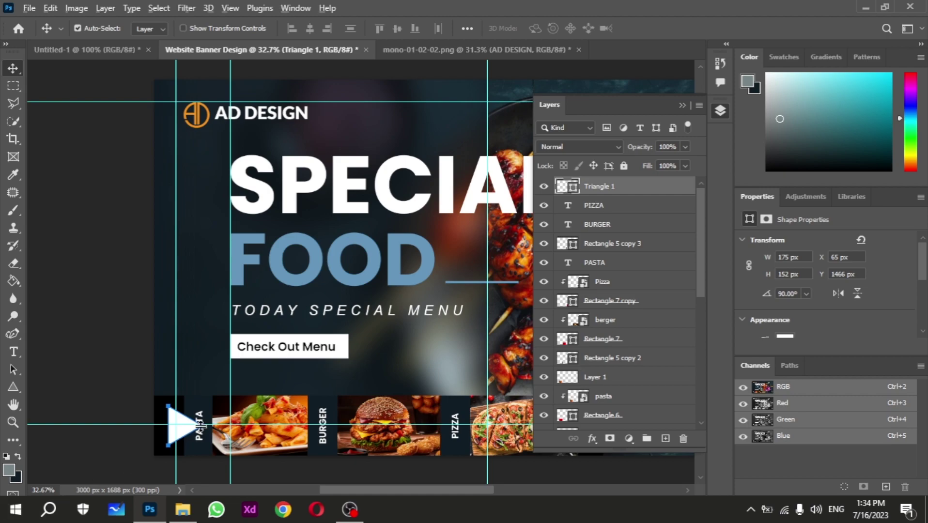
scroll(177, 413, "up", 5)
Shrink the triangle to fit inside the black bar
key("ctrl+t")
mouse_move(213, 354)
left_mouse_down()
mouse_move(202, 359)
mouse_move(196, 339)
left_mouse_up()
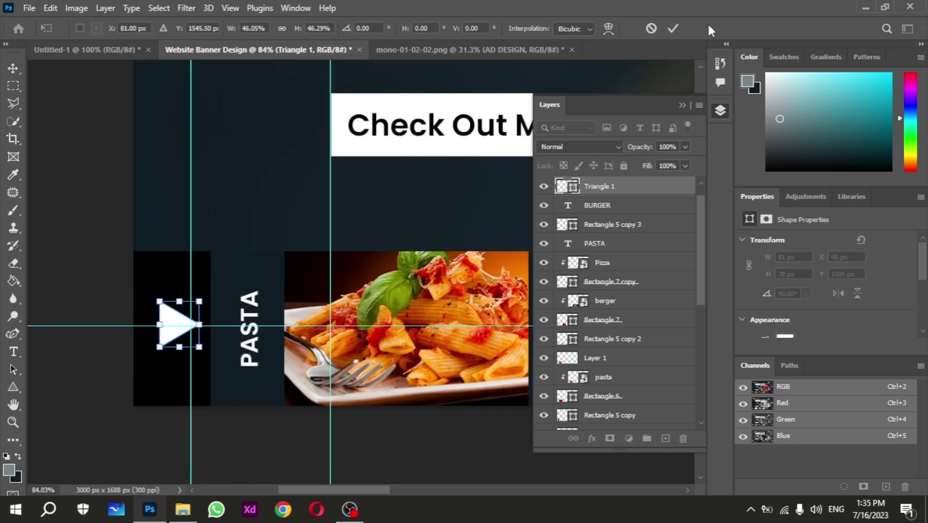
left_click(673, 28)
key("alt+period")
scroll(582, 326, "up", 3)
left_click(599, 205, "ctrl")
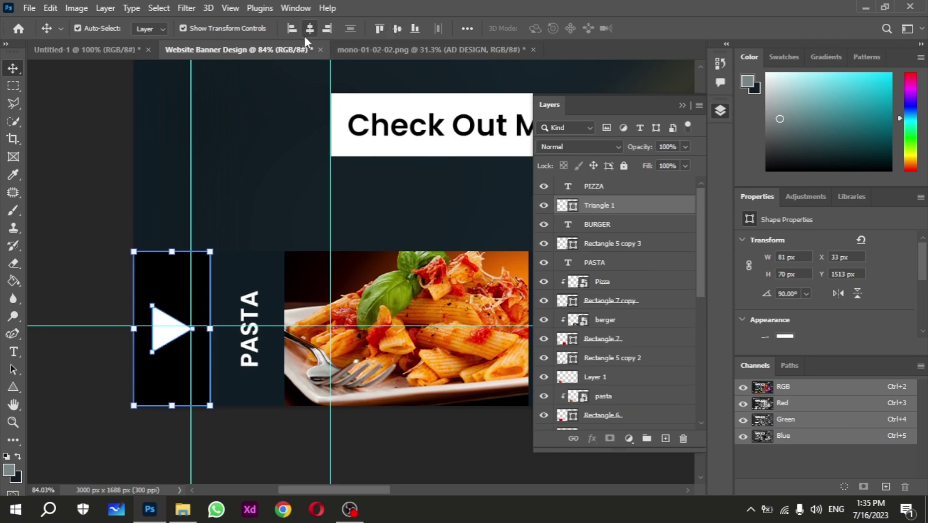
scroll(317, 370, "right", 3)
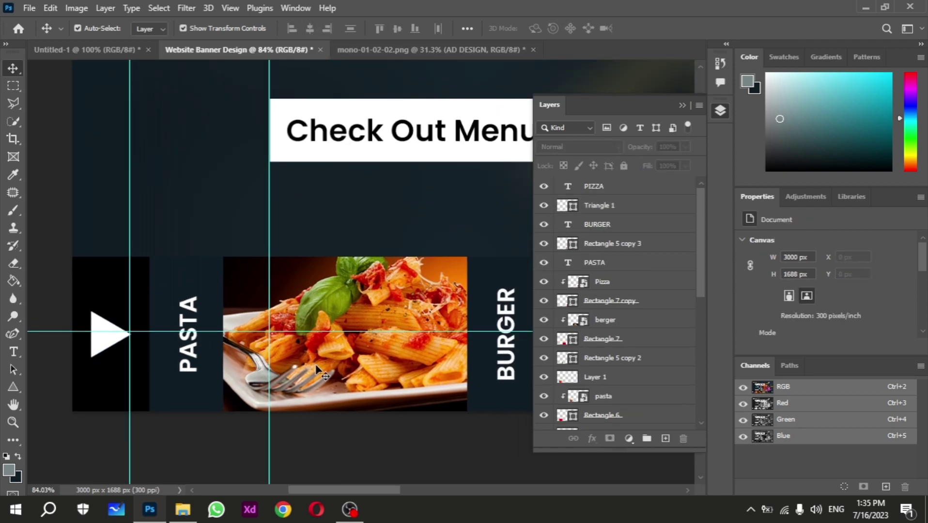
Flip the triangle horizontally so it points left
right_click(107, 346)
left_click(126, 345)
key("ctrl+t")
right_click(104, 334)
right_click(114, 345)
left_click(145, 278)
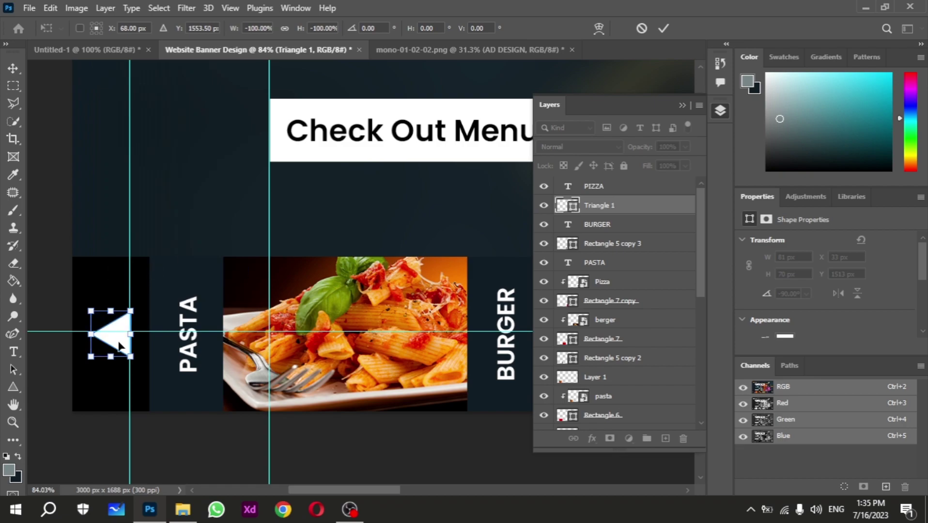
key("Return")
Duplicate the triangle, place the copy beside PIZZA, and flip it to point right
key("ctrl+j")
scroll(186, 377, "down", 3)
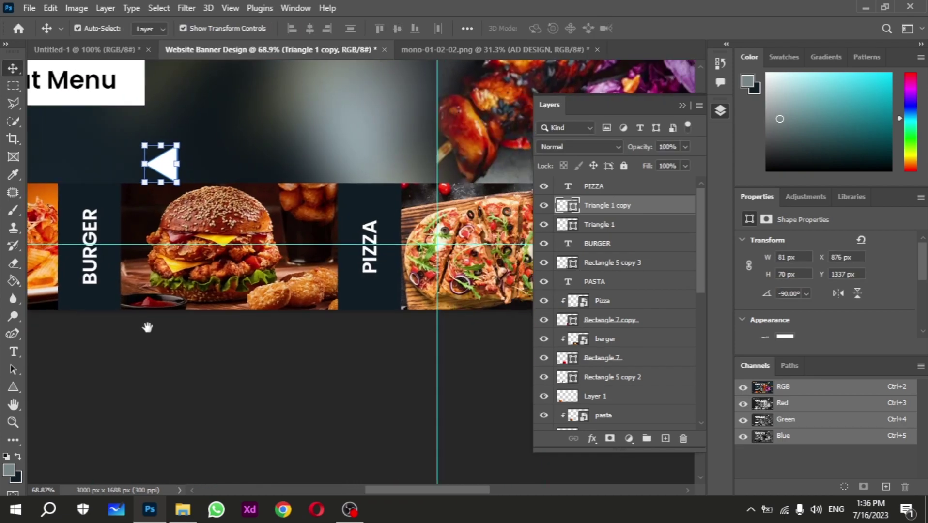
mouse_move(72, 265)
left_mouse_down()
mouse_move(327, 251)
mouse_move(450, 284)
left_mouse_up()
right_click(451, 283)
key("Escape")
right_click(455, 281)
left_click(484, 368)
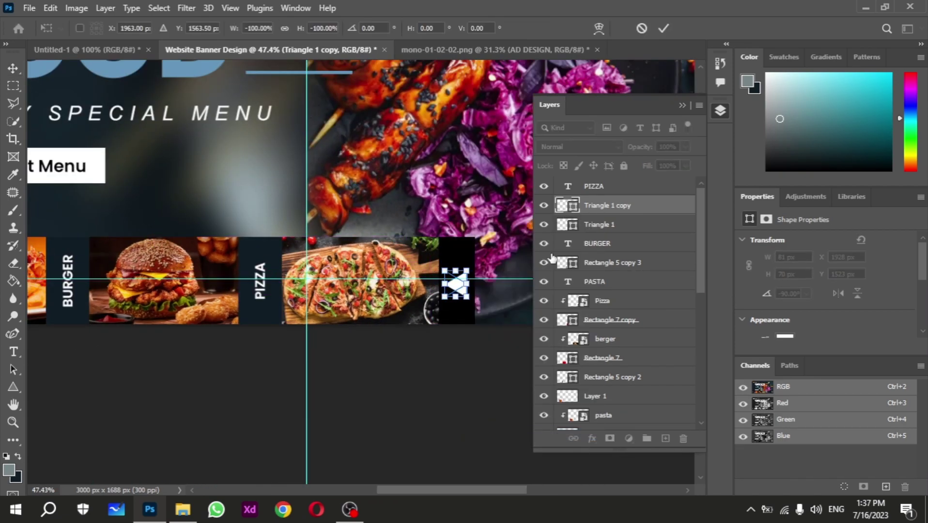
key("Return")
left_click(459, 249)
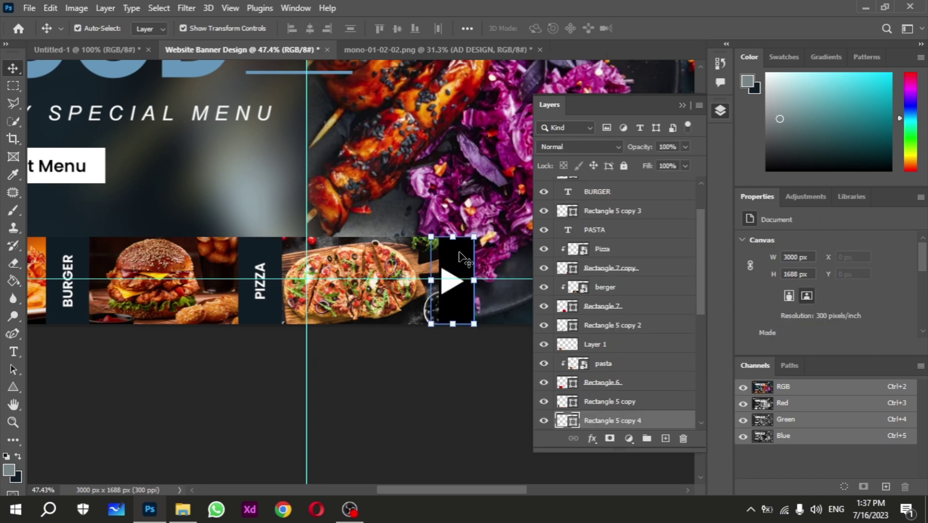
scroll(448, 368, "down", 3, "alt")
key("F7")
Type the word Home near the top of the banner
left_click_drag(438, 156, 325, 207)
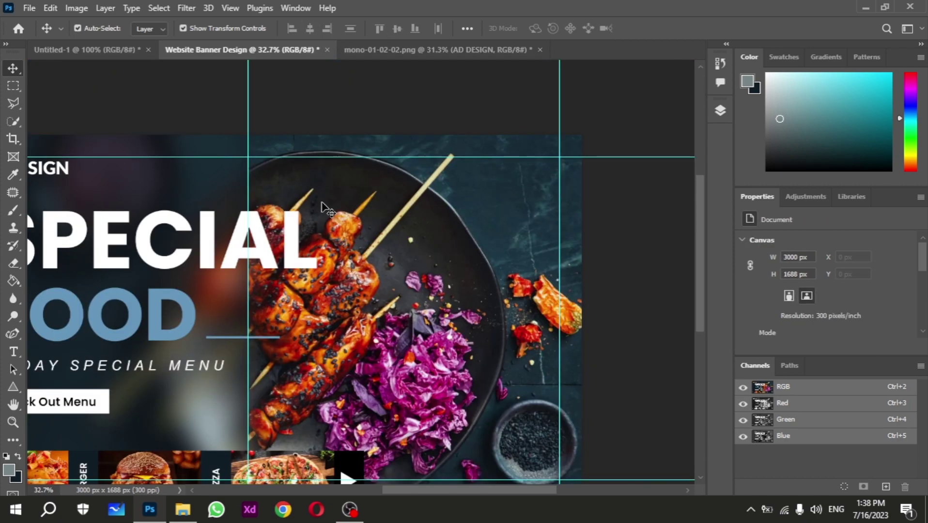
key("t")
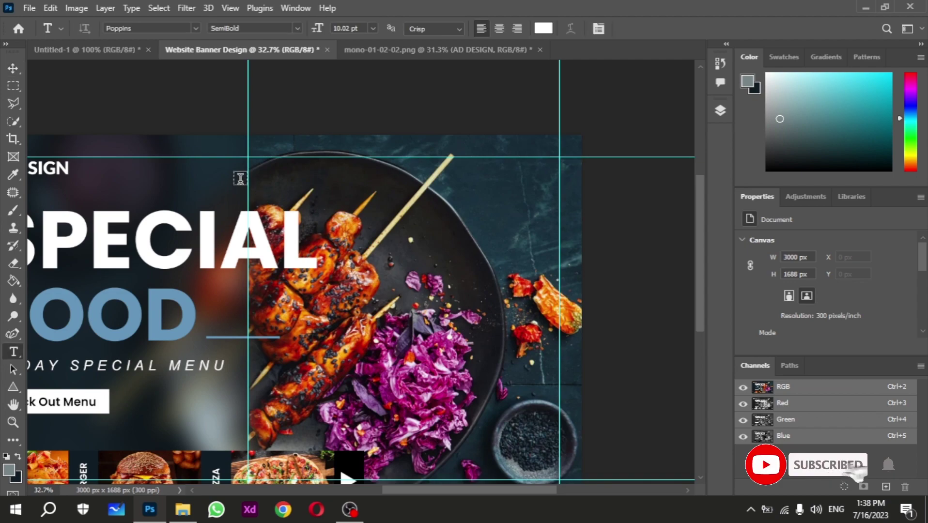
left_click(236, 179)
type("Home")
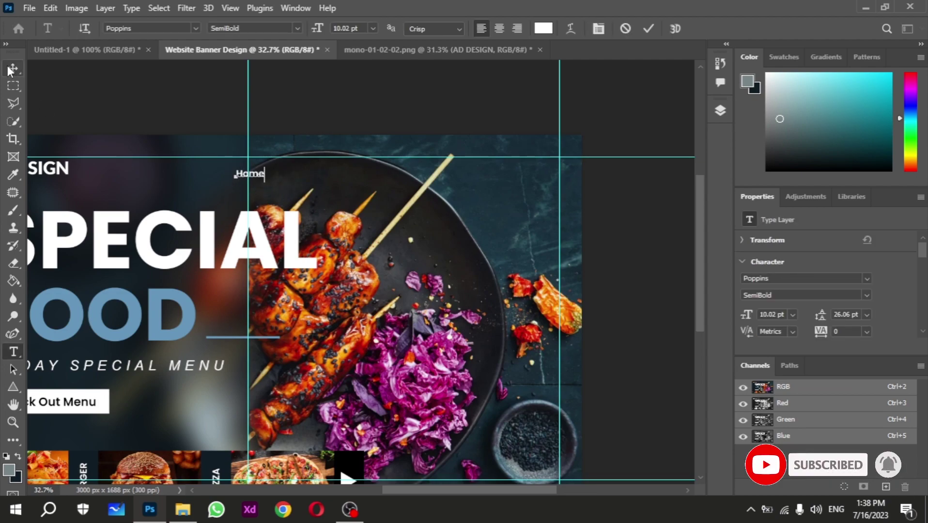
left_click(11, 69)
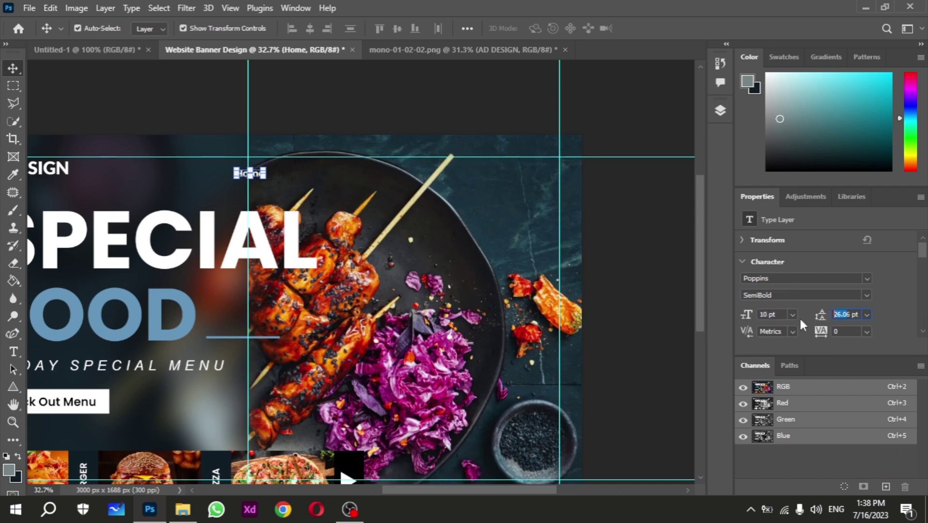
type("12")
Set Home to Medium weight at 10 pt and move it onto the top guide
left_click(792, 315)
key("Escape")
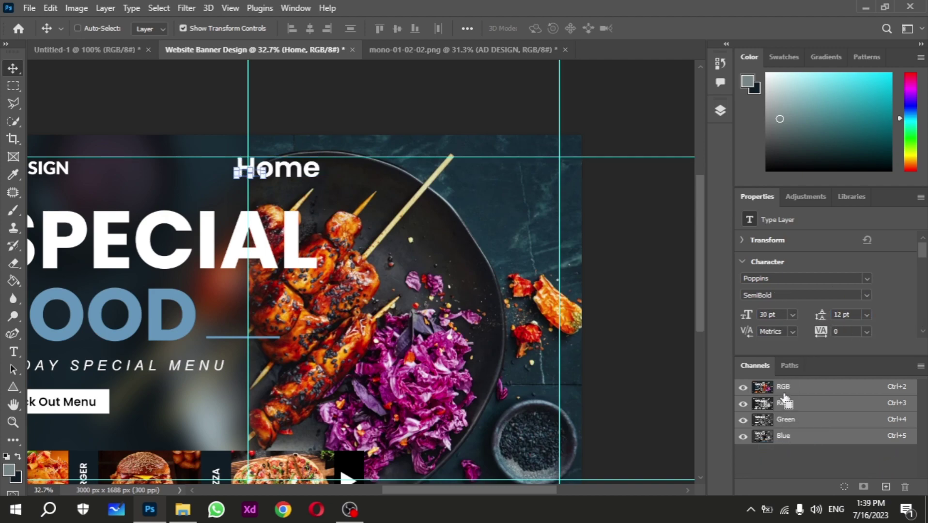
left_click(866, 295)
left_click(774, 325)
mouse_move(265, 179)
left_mouse_down()
mouse_move(249, 166)
mouse_move(357, 180)
mouse_move(585, 181)
left_mouse_up()
scroll(244, 166, "up", 2)
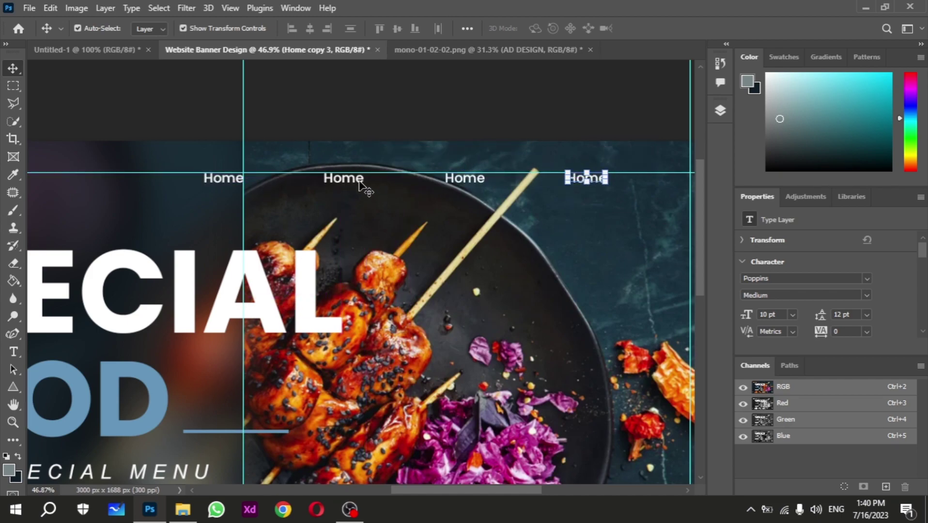
Retype the Home copies as Menu, About and Contact
double_click(353, 179)
type("Menu")
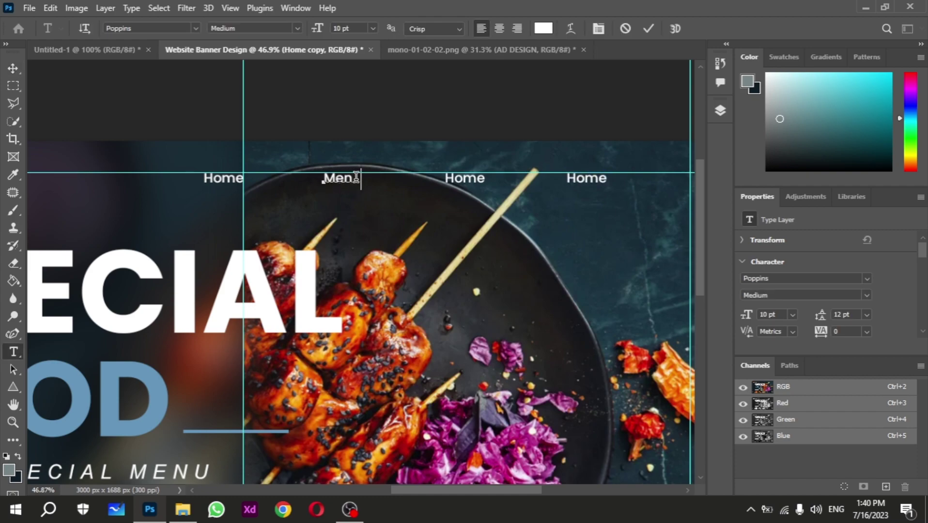
left_click(648, 29)
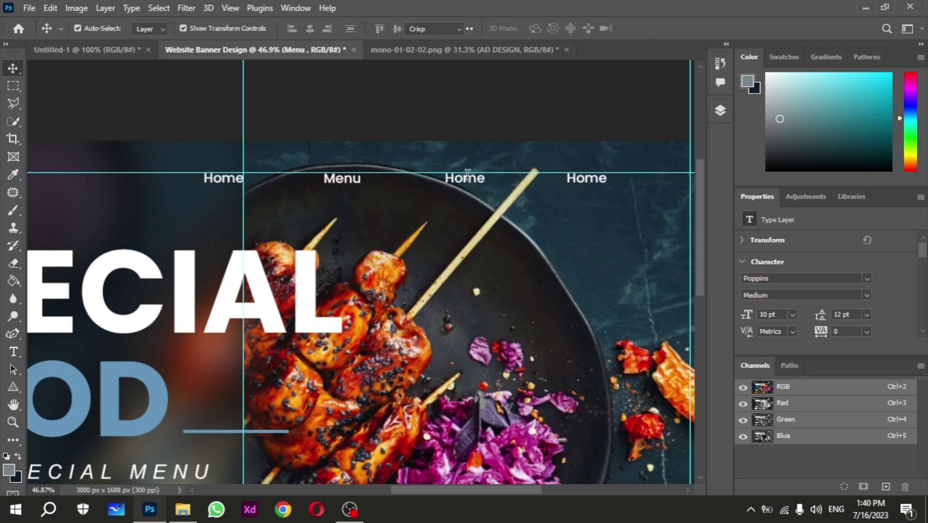
double_click(466, 177)
type("About")
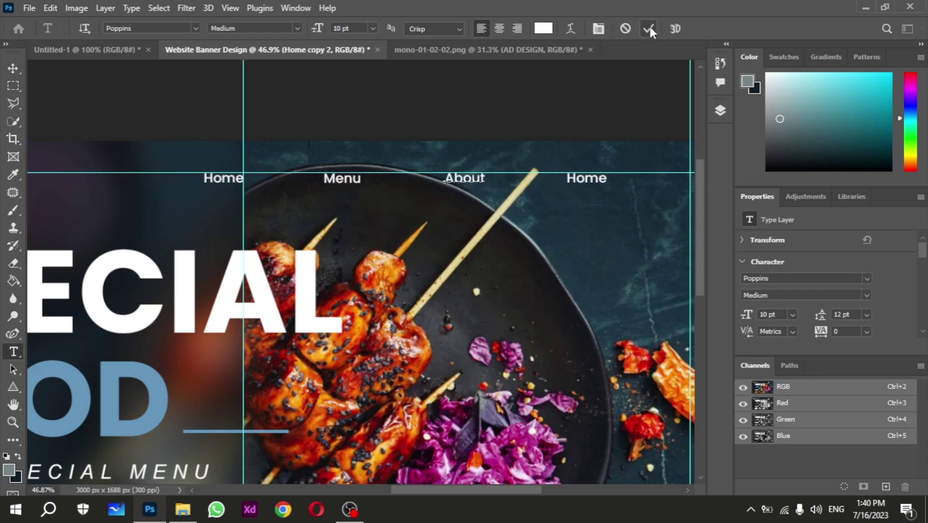
left_click(649, 29)
double_click(595, 178)
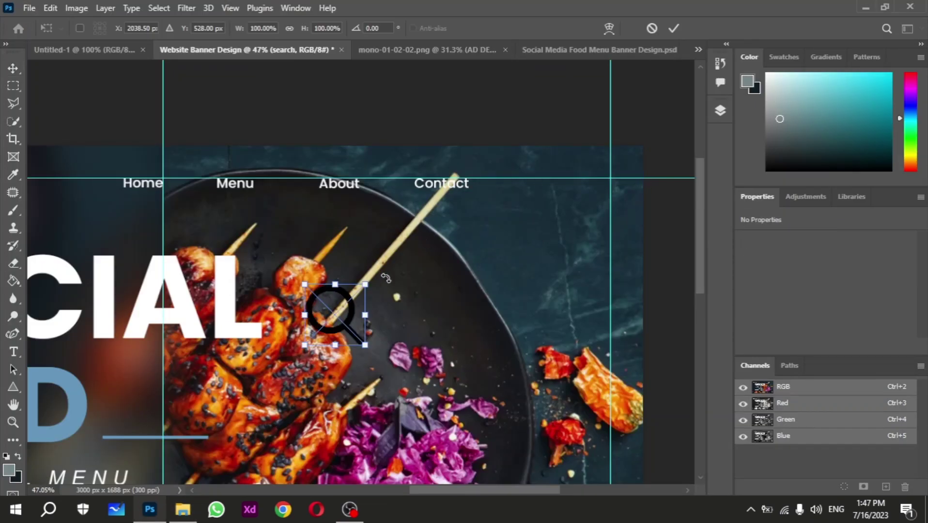
Shrink the search icon to about 27% and snap it beside Contact
mouse_move(339, 333)
left_mouse_down()
mouse_move(552, 213)
mouse_move(562, 226)
left_mouse_up()
scroll(552, 213, "up", 2)
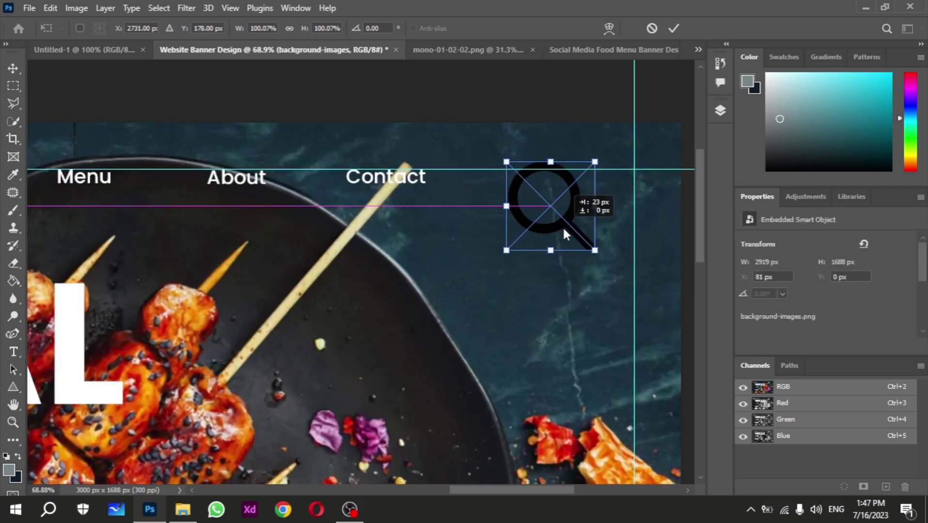
left_click_drag(599, 258, 533, 183)
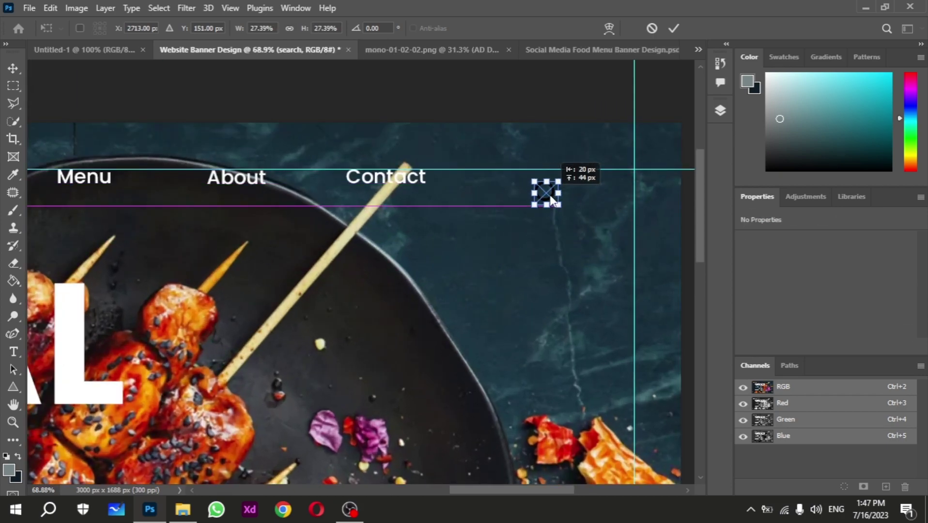
key("Return")
scroll(476, 254, "right", 3)
Give the search icon layer a Color Overlay of #ffffff
left_click(720, 111)
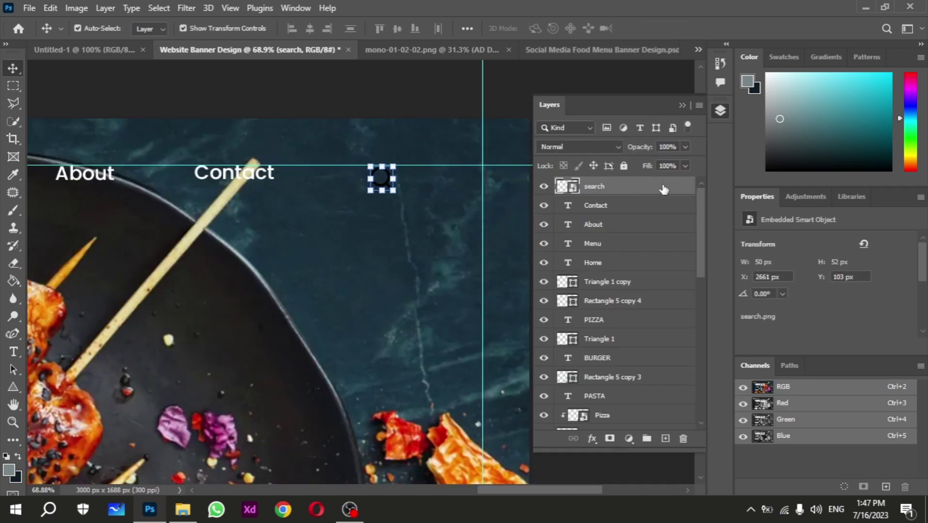
double_click(663, 188)
left_click(372, 280)
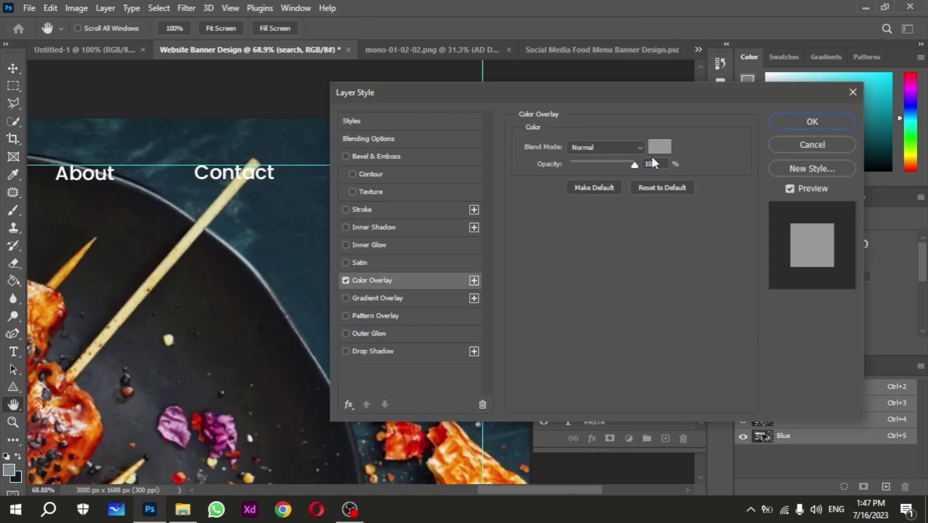
left_click(656, 146)
type("ffffff")
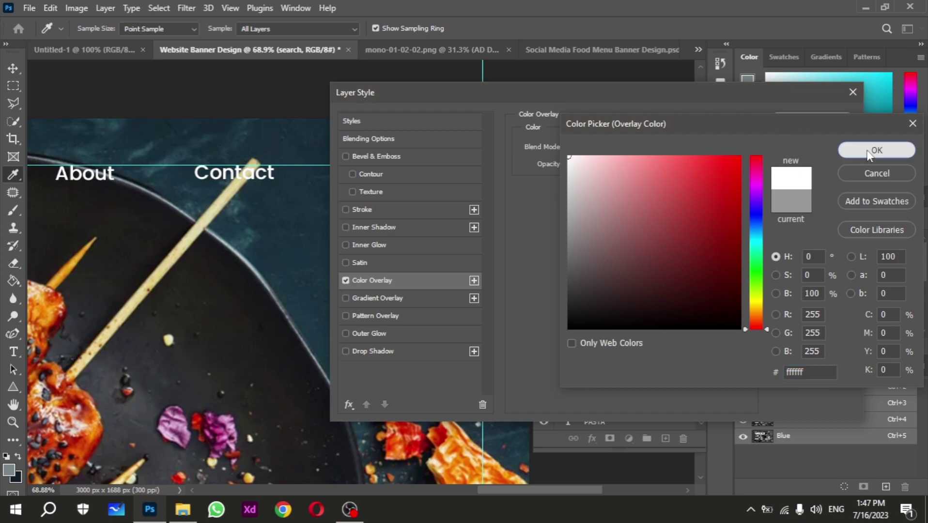
left_click(868, 154)
left_click(814, 122)
Nudge the search icon to line up with the menu words
key("ctrl+r")
key("ctrl+t")
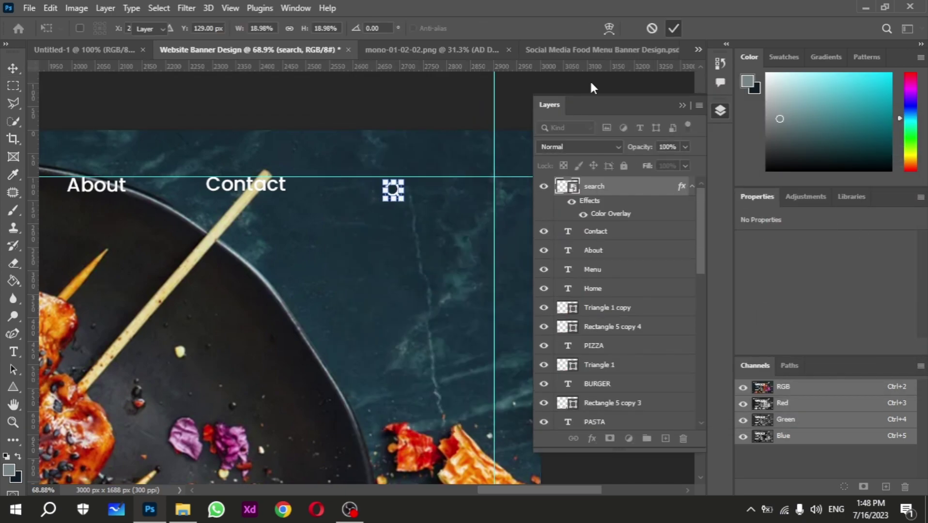
key("Return")
scroll(416, 246, "up", 3)
left_click_drag(379, 158, 372, 150)
left_click(189, 200)
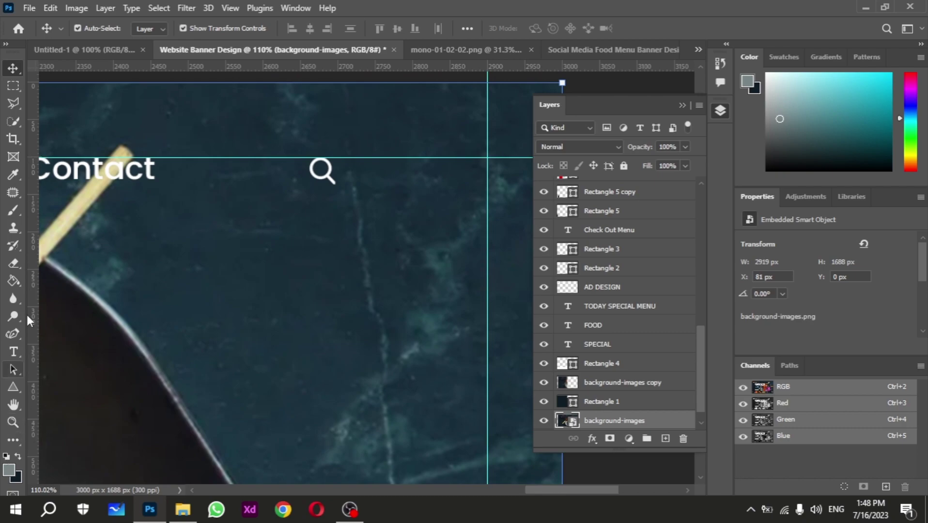
Draw a short horizontal line right of the search icon with the Line tool
right_click(10, 395)
left_click(82, 387)
right_click(13, 387)
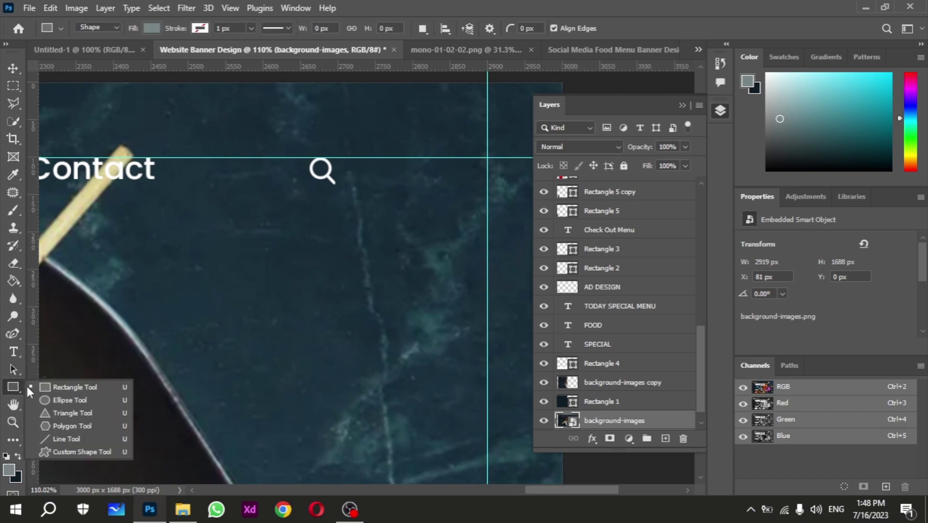
left_click(82, 387)
mouse_move(352, 162)
left_mouse_down()
mouse_move(393, 161)
mouse_move(383, 157)
left_mouse_up()
key("v")
Make the line 48 px wide and 5 px thick
scroll(375, 171, "up", 5)
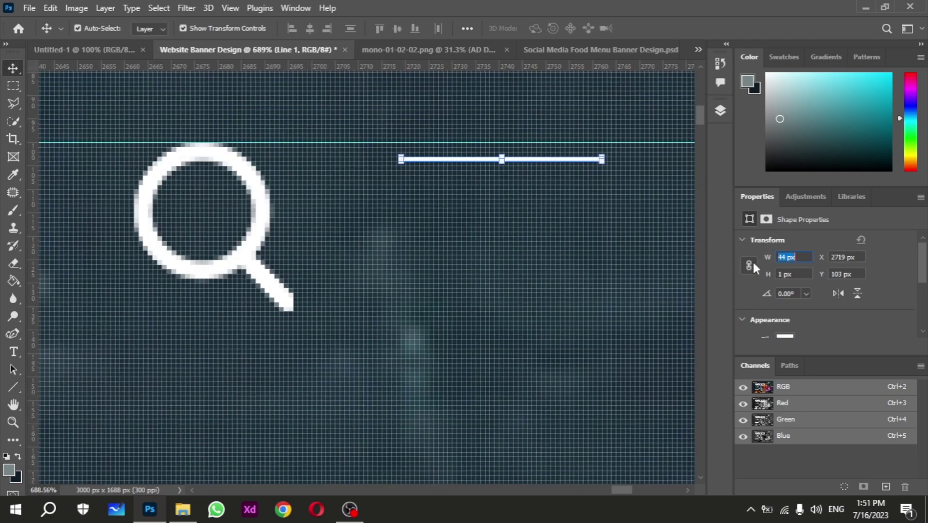
type("48")
key("Tab")
type("5")
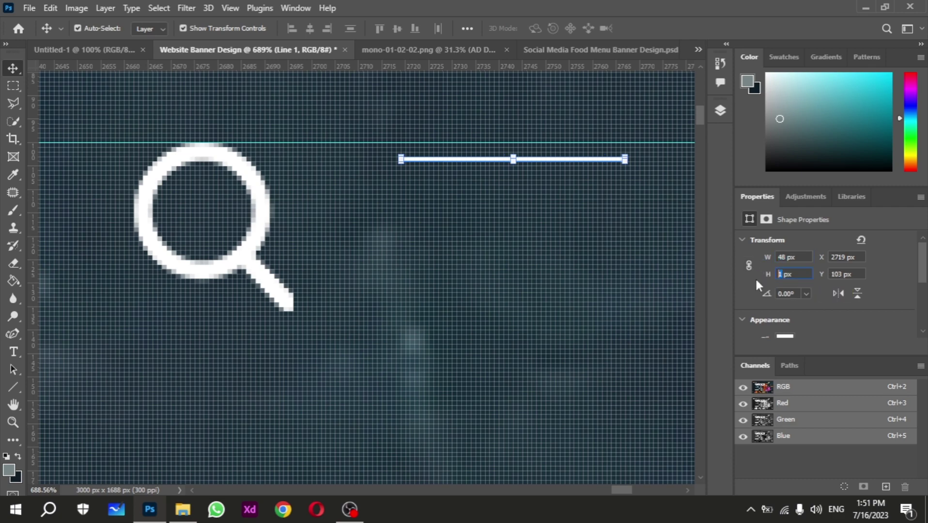
key("Return")
scroll(546, 198, "down", 2)
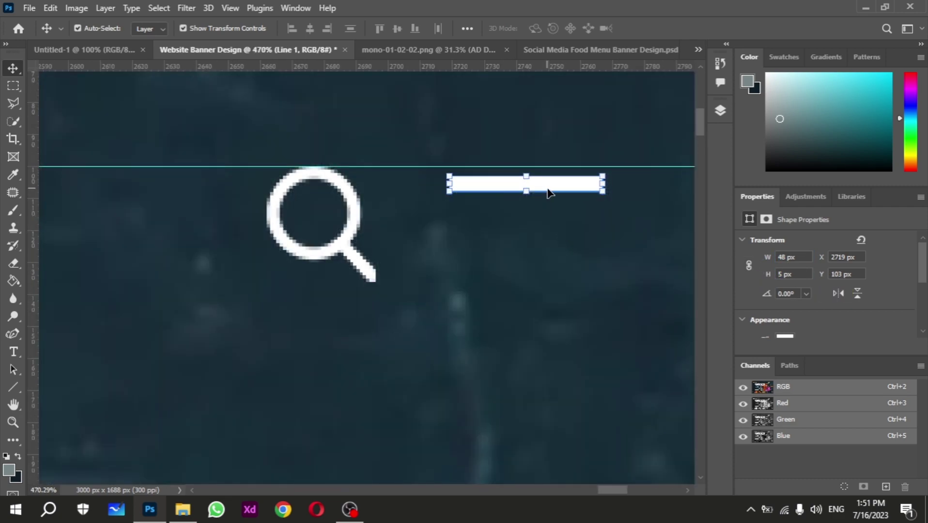
Duplicate the line below itself to build the hamburger icon
left_click_drag(548, 193, 554, 263)
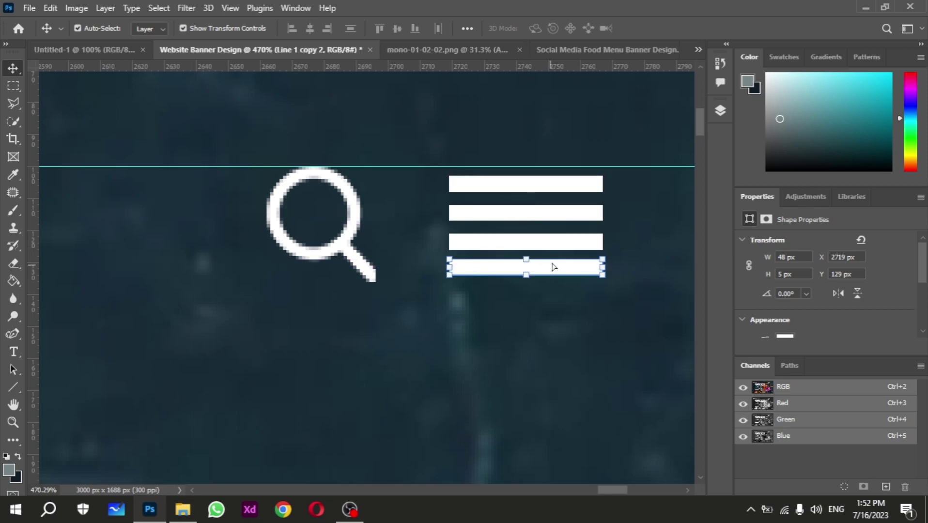
scroll(554, 310, "down", 3)
scroll(555, 313, "down", 3)
scroll(552, 256, "up", 4)
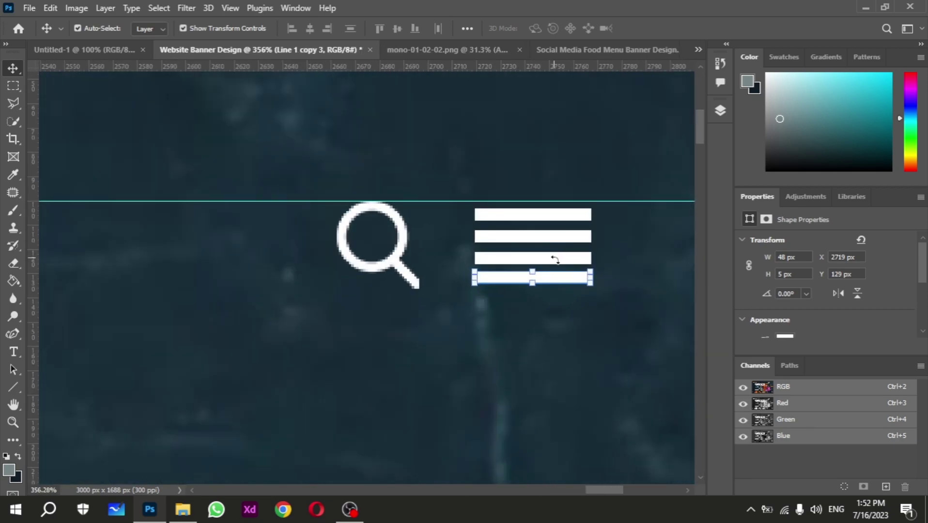
Select Line 1 through Line 1 copy 3 and move them up onto the guide
left_click(720, 111)
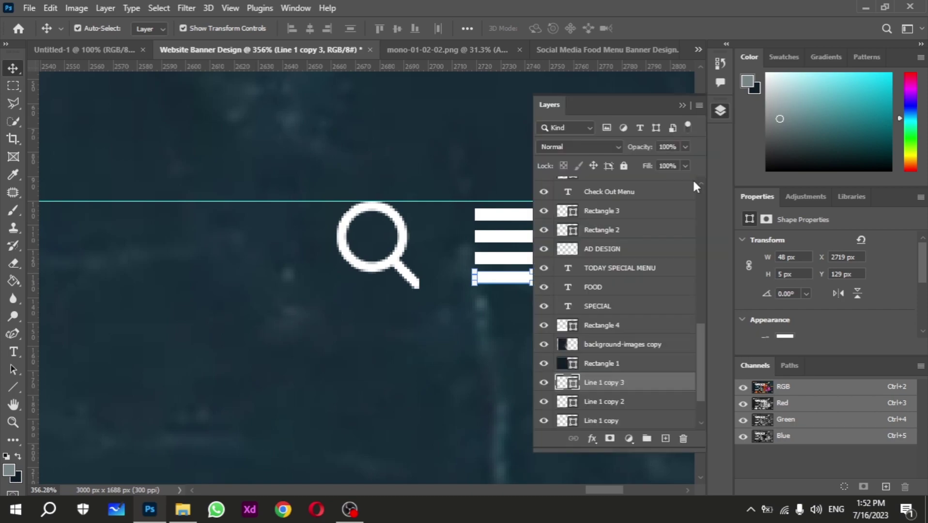
left_click(628, 403, "shift")
left_click(632, 420, "shift")
scroll(630, 412, "down", 2)
left_click(628, 394, "shift")
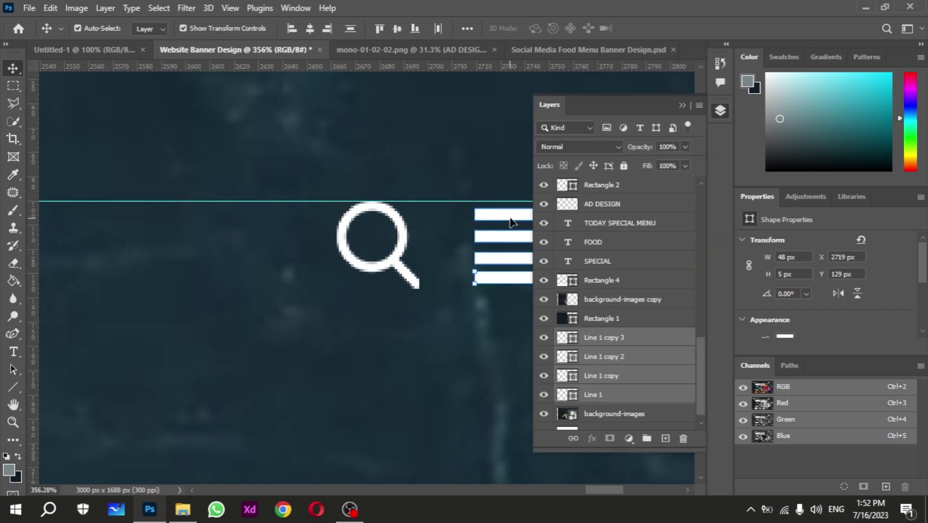
left_click_drag(511, 222, 511, 215)
left_click(533, 316)
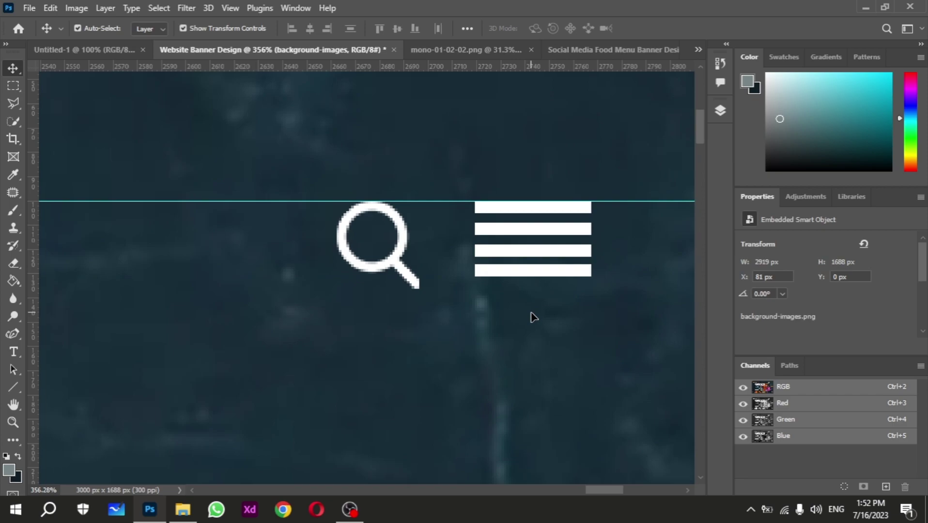
scroll(532, 317, "down", 3)
scroll(533, 326, "down", 5)
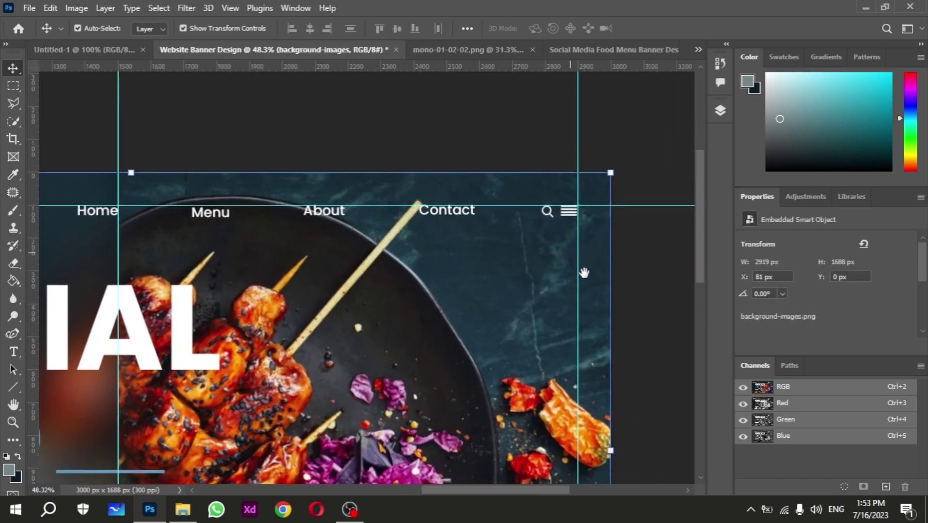
scroll(584, 269, "up", 1)
left_click(182, 509)
left_click(247, 264)
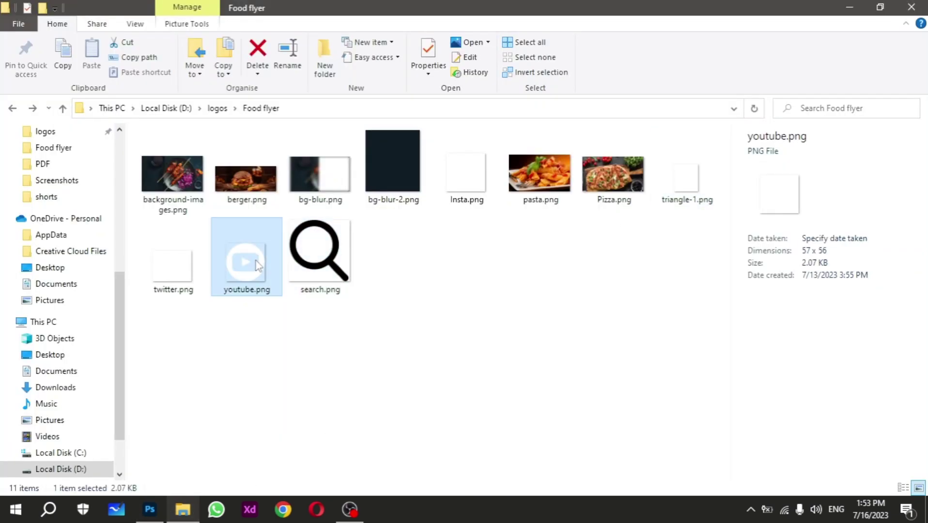
left_click(173, 265)
left_click_drag(465, 197, 457, 274)
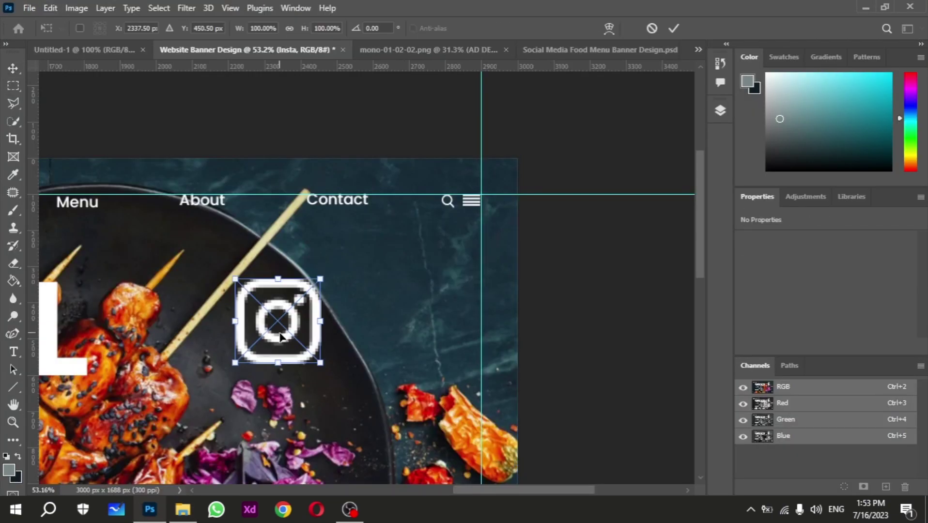
mouse_move(278, 344)
left_mouse_down()
mouse_move(448, 285)
mouse_move(441, 283)
mouse_move(464, 290)
mouse_move(443, 265)
mouse_move(454, 258)
left_mouse_up()
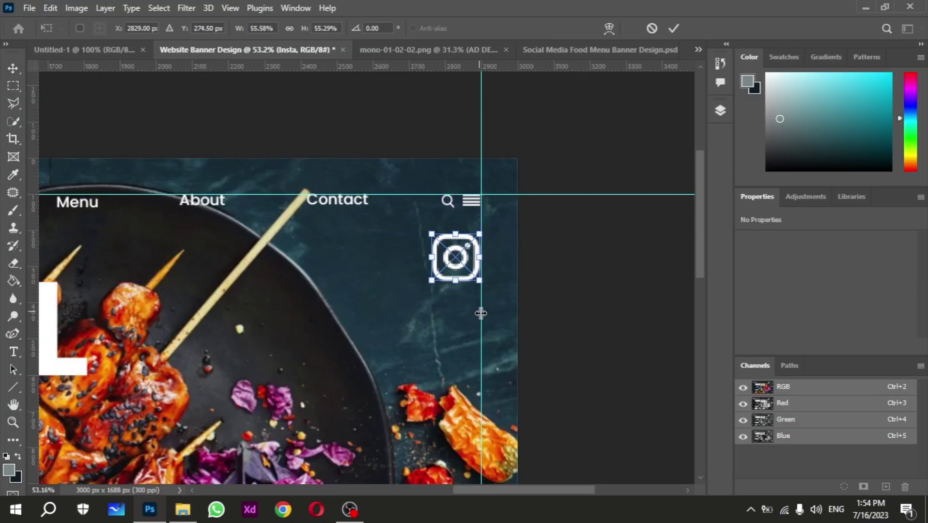
key("Escape")
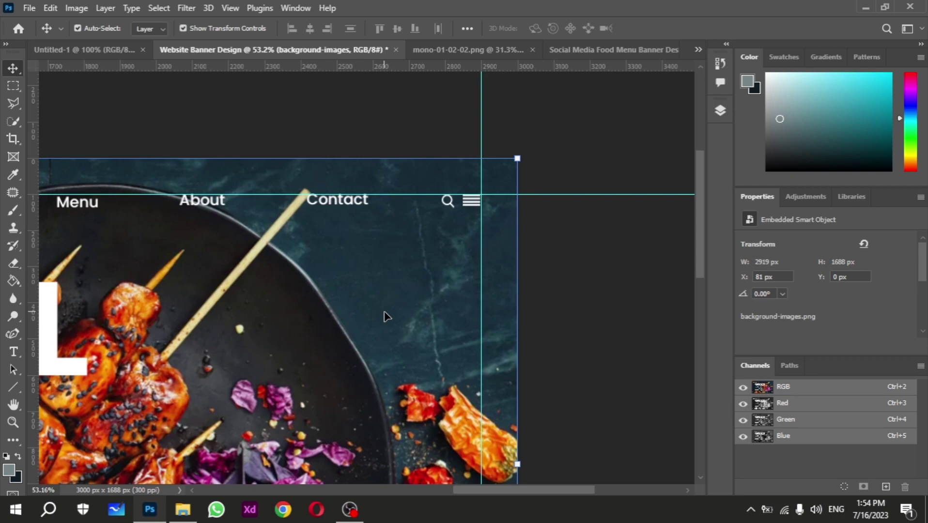
Select pngegg-(11).png, twitter.png and fb.png and drag them onto the banner canvas
left_click(183, 510)
scroll(474, 201, "down", 5)
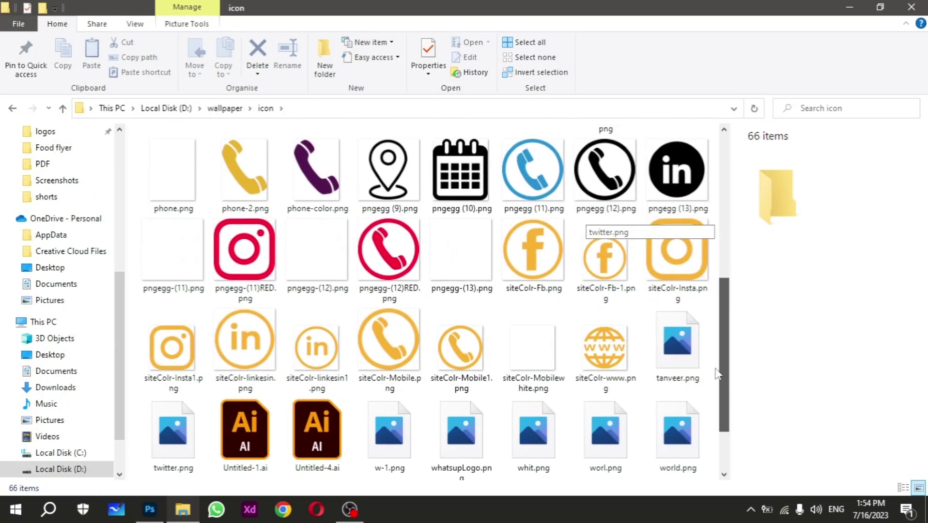
scroll(474, 201, "down", 2)
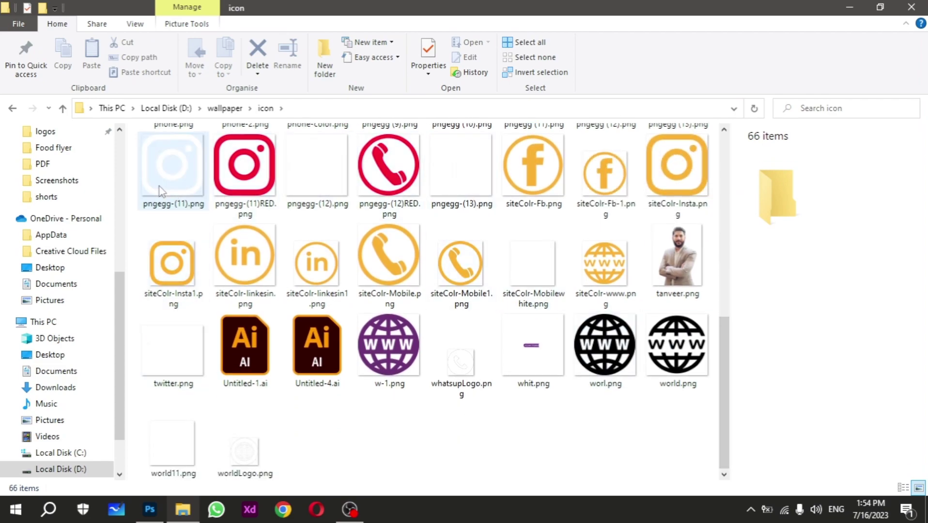
left_click(165, 191)
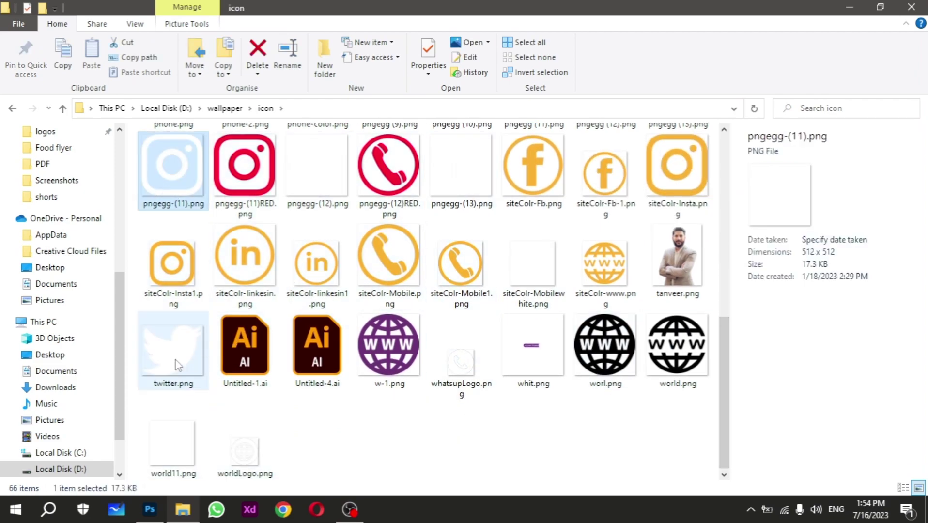
left_click(379, 342, "ctrl")
scroll(379, 342, "up", 5)
left_click(260, 168, "ctrl")
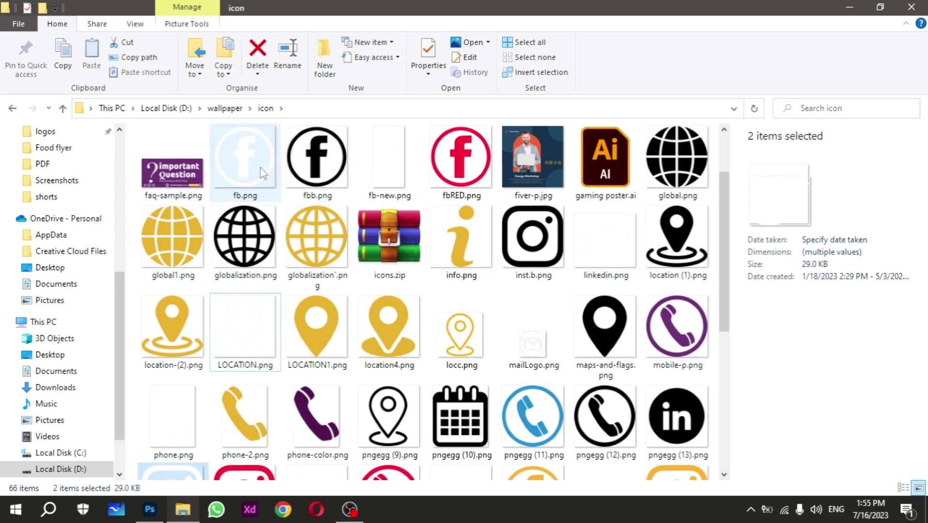
mouse_move(260, 168)
left_mouse_down()
mouse_move(261, 202)
mouse_move(348, 285)
left_mouse_up()
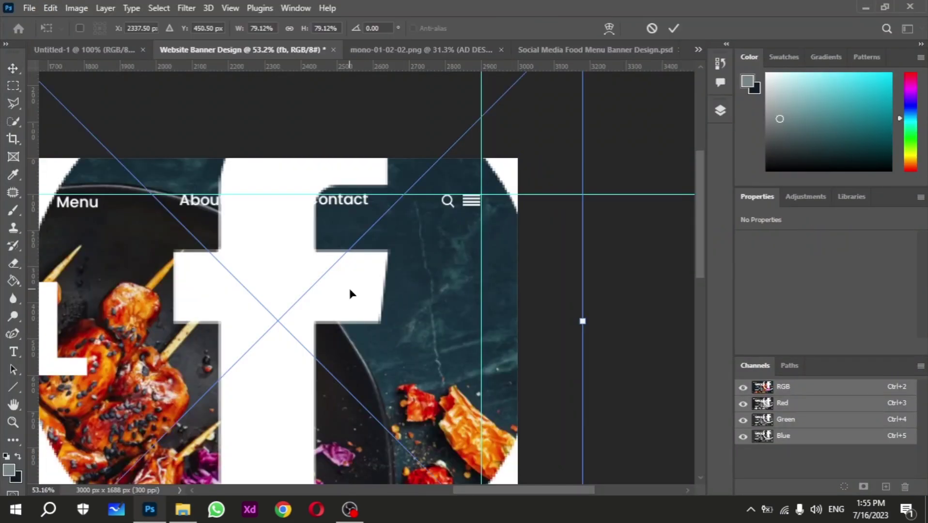
Commit the placed Instagram, Facebook and Twitter icons on the banner
scroll(347, 285, "down", 5)
left_click(675, 29)
left_click(720, 110)
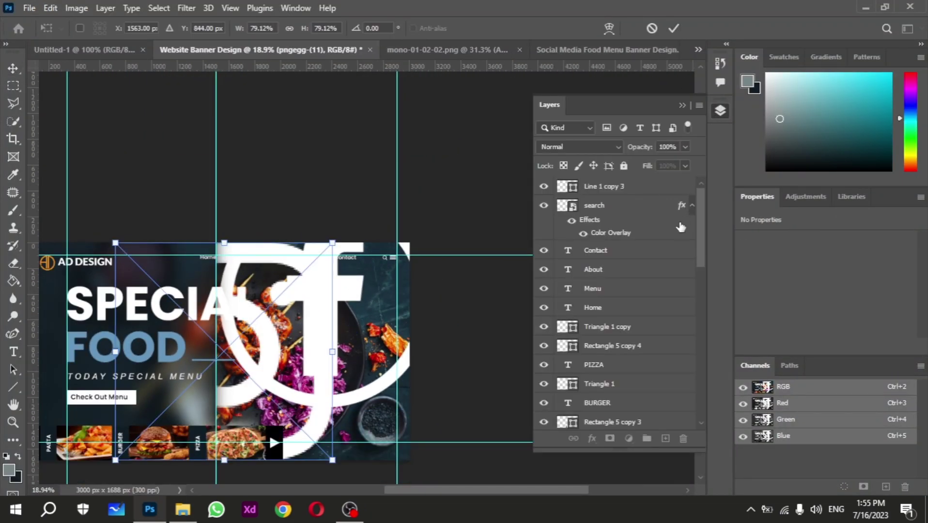
key("Return")
Select all three icon layers and shrink them together to a small size
left_click(605, 398, "shift")
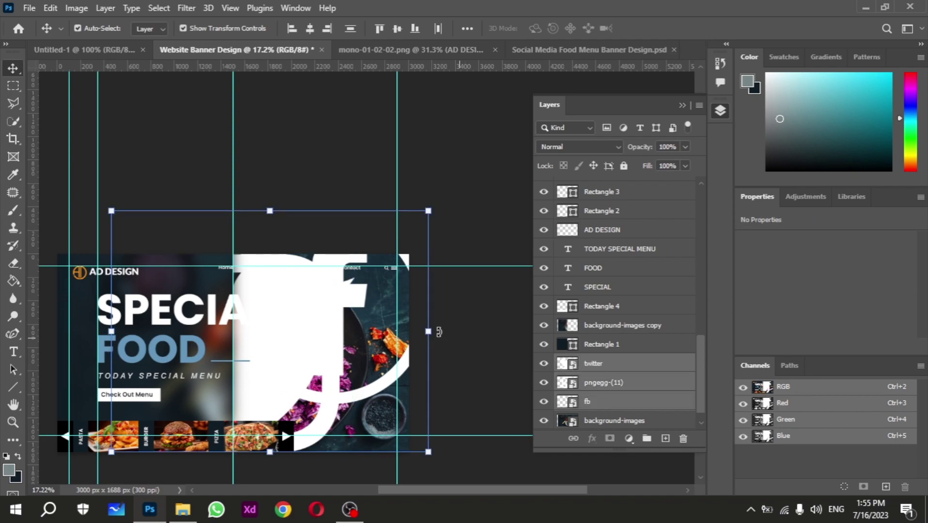
mouse_move(429, 333)
left_mouse_down()
mouse_move(298, 333)
mouse_move(332, 321)
left_mouse_up()
scroll(331, 321, "up", 5)
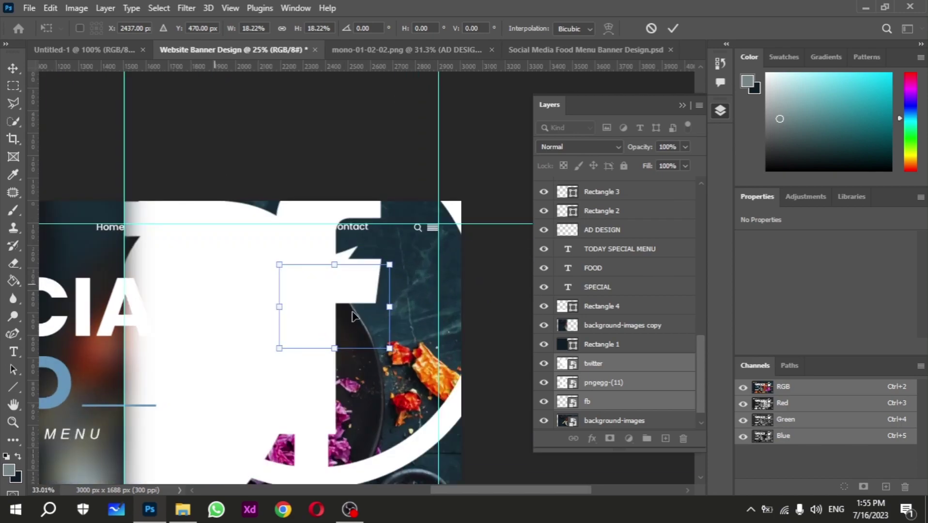
left_click_drag(423, 303, 297, 299)
scroll(342, 296, "up", 1)
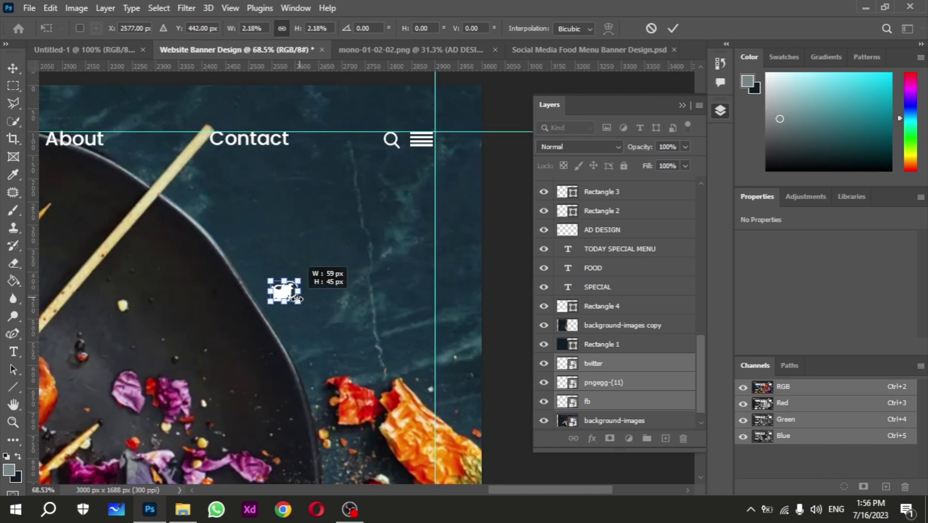
scroll(297, 299, "up", 4)
scroll(290, 290, "up", 2)
key("Return")
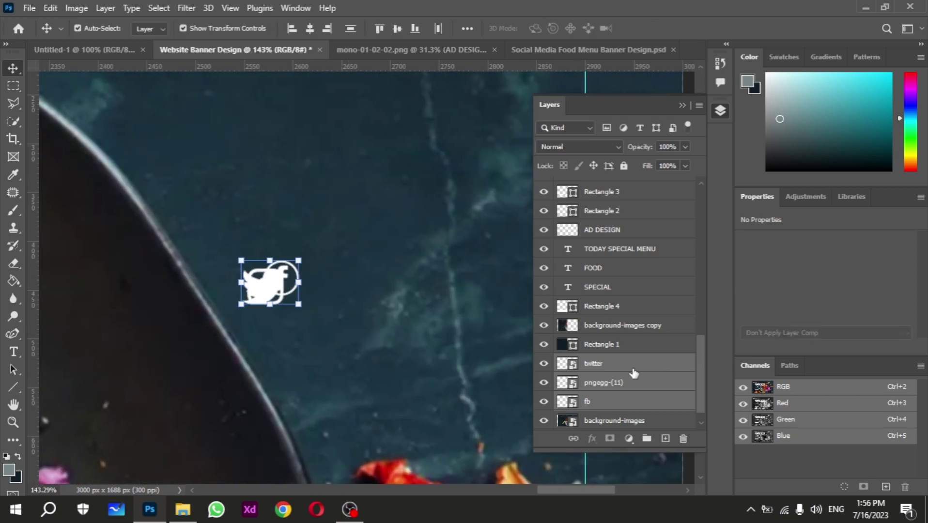
Stack Instagram, Facebook and Twitter in a vertical column beneath the menu icon
left_click(633, 368)
mouse_move(261, 286)
left_mouse_down()
mouse_move(499, 179)
mouse_move(402, 294)
mouse_move(485, 129)
mouse_move(486, 234)
left_mouse_up()
scroll(487, 234, "right", 4)
scroll(302, 223, "up", 3)
left_click_drag(314, 238, 391, 154)
left_click_drag(306, 360, 377, 223)
mouse_move(304, 304)
left_mouse_down()
mouse_move(377, 258)
mouse_move(378, 280)
left_mouse_up()
scroll(380, 281, "down", 3)
Start a text line near the banner bottom and begin typing the address 'ww'
left_click(308, 344)
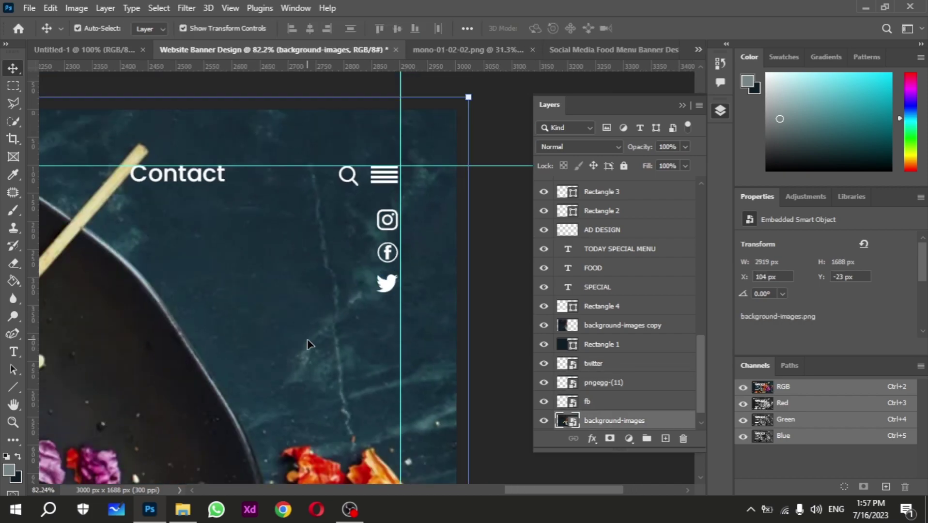
scroll(309, 344, "down", 3)
scroll(300, 343, "down", 3)
scroll(281, 346, "up", 2)
scroll(272, 348, "up", 2)
key("t")
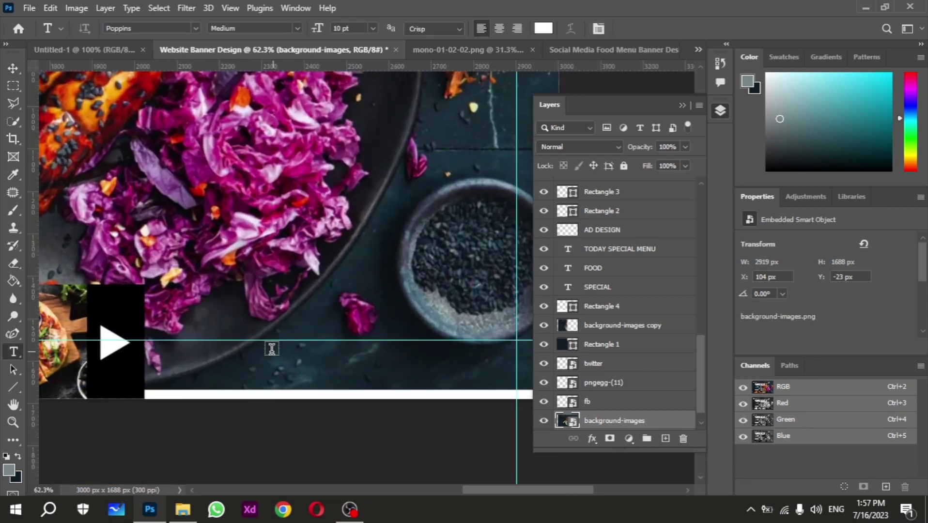
left_click(272, 348)
type("www.addesign.com")
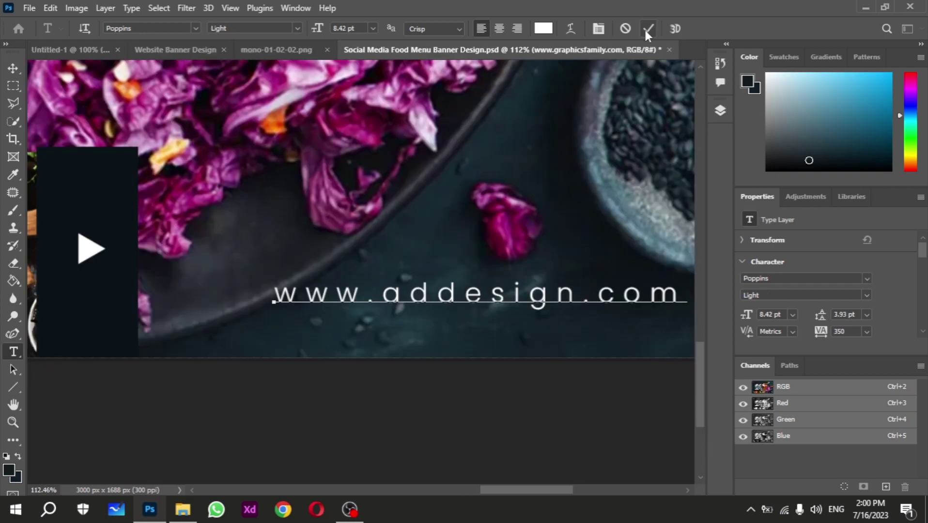
left_click(647, 31)
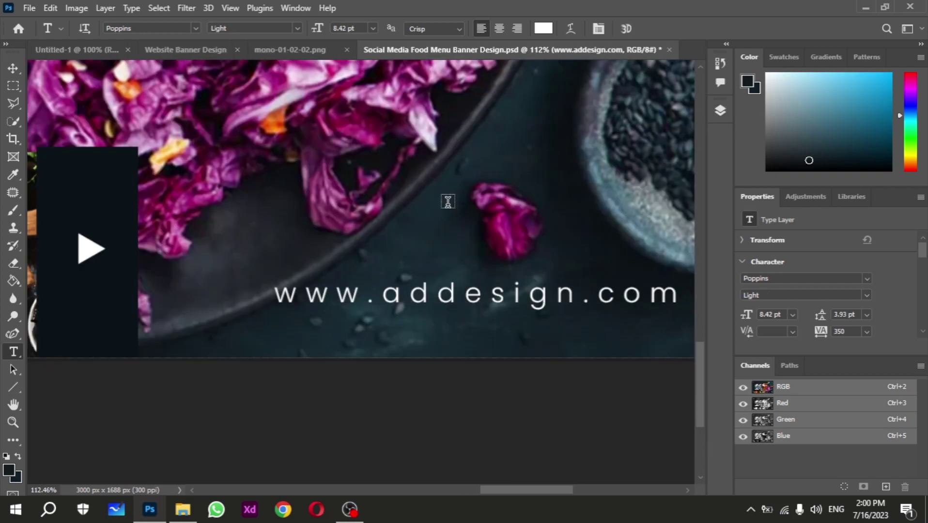
scroll(445, 201, "down", 3)
scroll(422, 216, "down", 2)
scroll(422, 216, "down", 1)
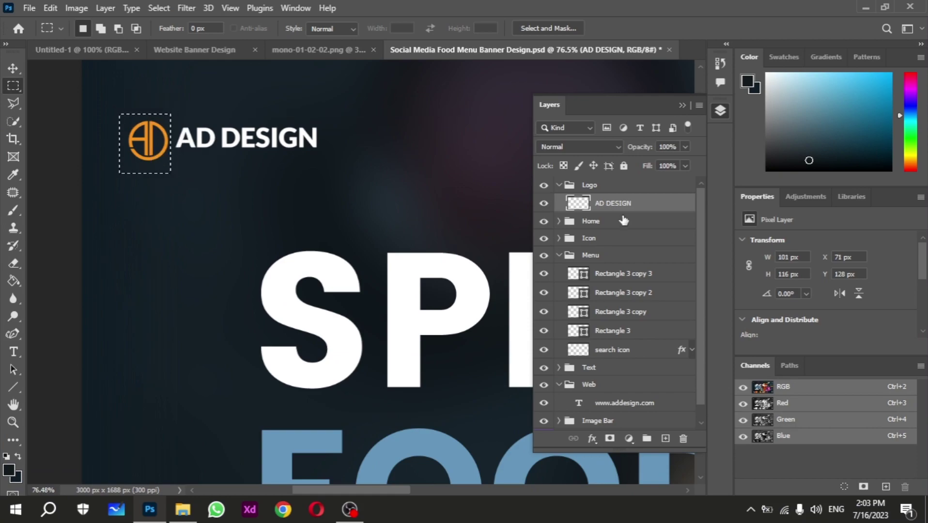
Copy the AD DESIGN logo mark onto its own layer and preview the banner without panels
key("ctrl+j")
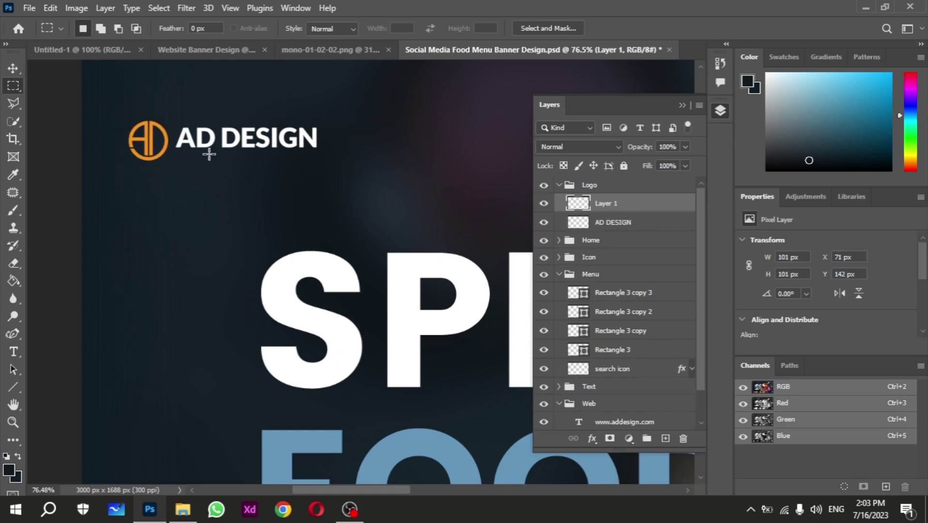
left_click(582, 223)
left_click(544, 203)
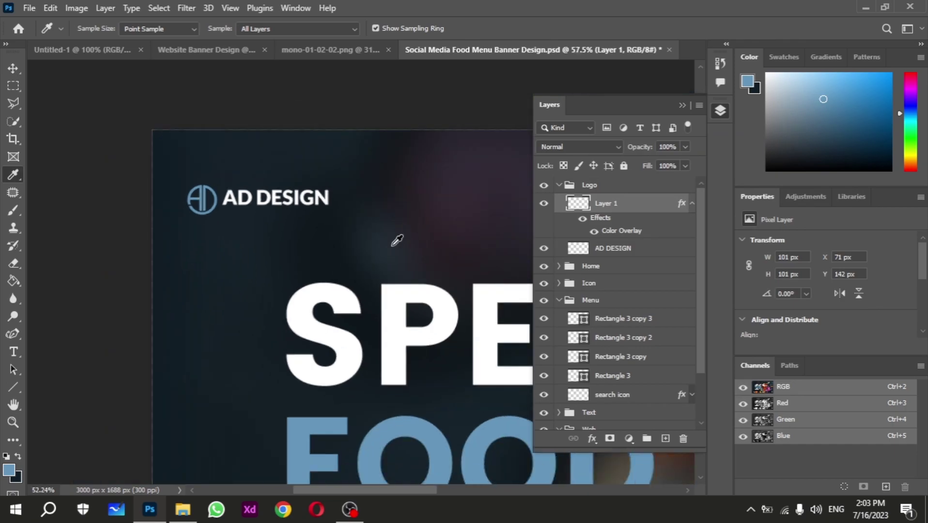
scroll(397, 241, "down", 3)
key("Tab")
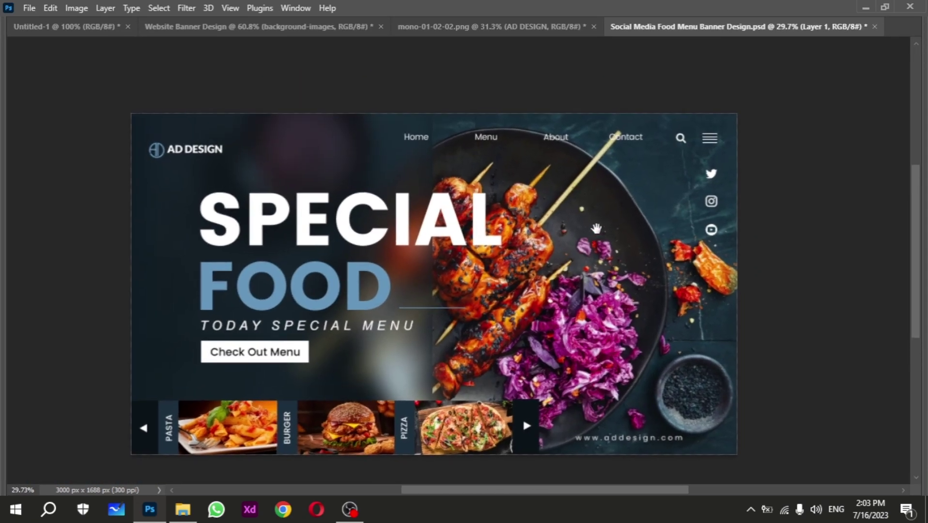